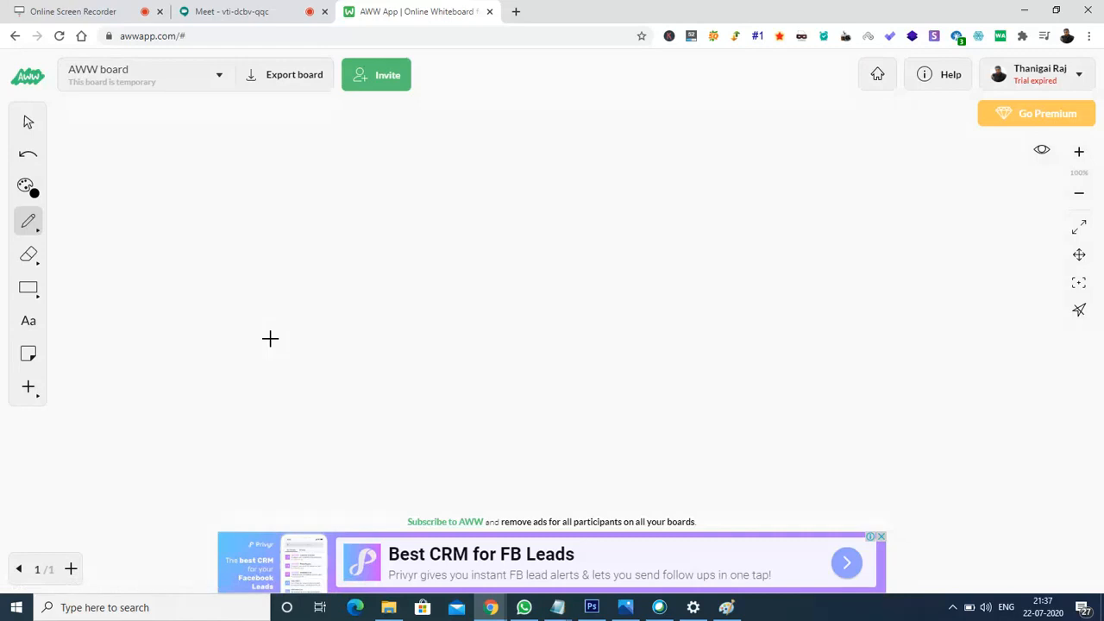
- Draw a large rectangle on the board and write 'Facebook' inside it with '1.' on the next line
{"action": "left_click", "coordinate": [28, 292]}
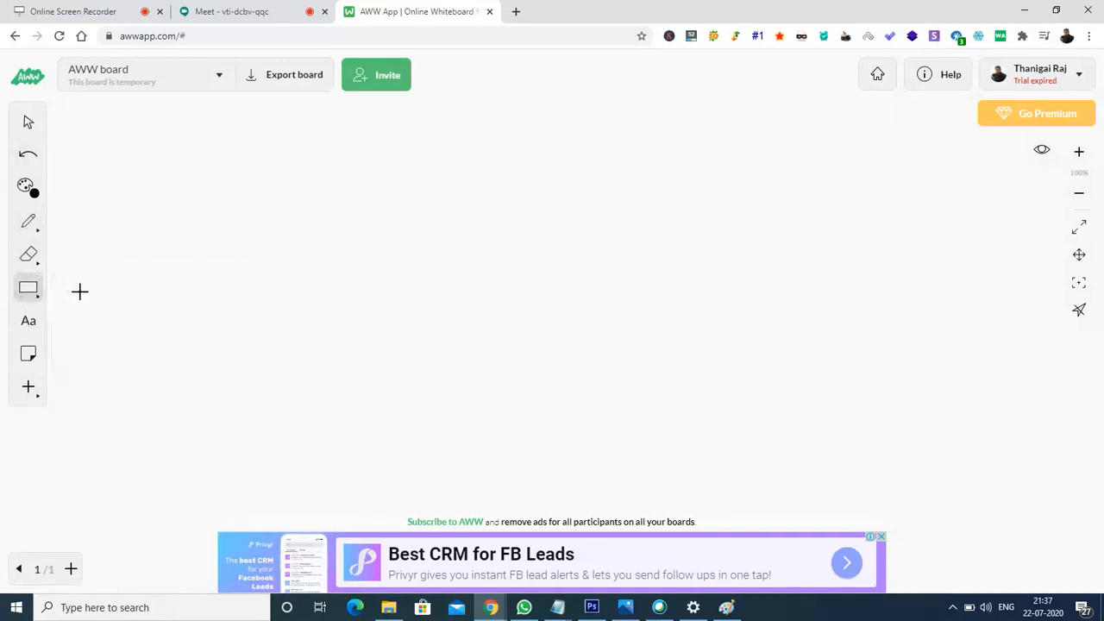
{"action": "left_click_drag", "start_coordinate": [355, 156], "coordinate": [682, 437]}
{"action": "left_click", "coordinate": [29, 320]}
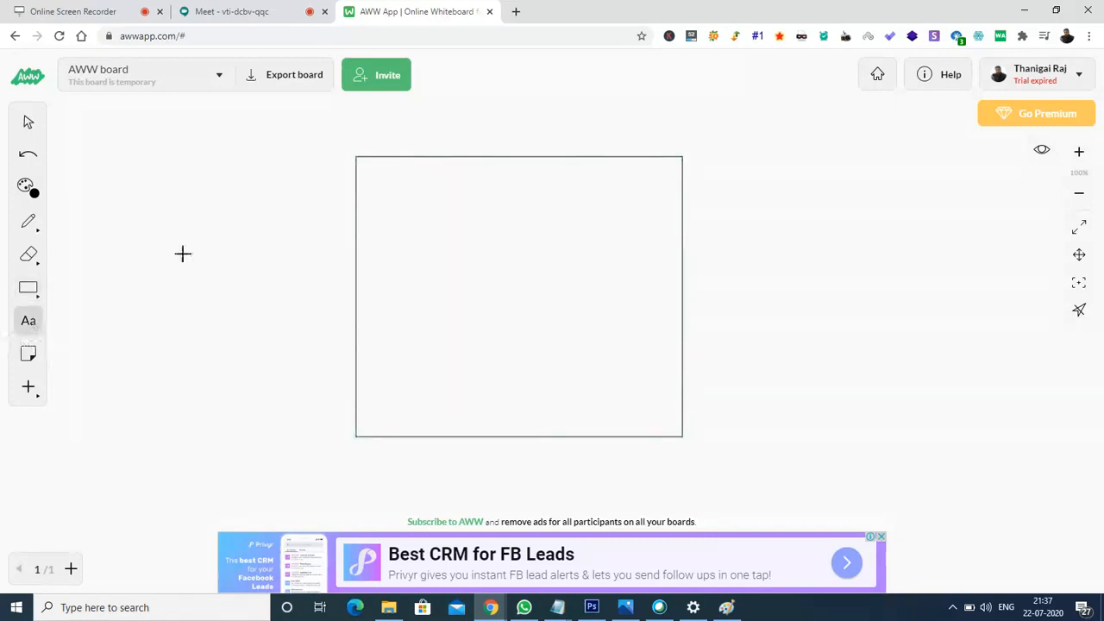
{"action": "left_click", "coordinate": [390, 188]}
{"action": "type", "text": "Facebook"}
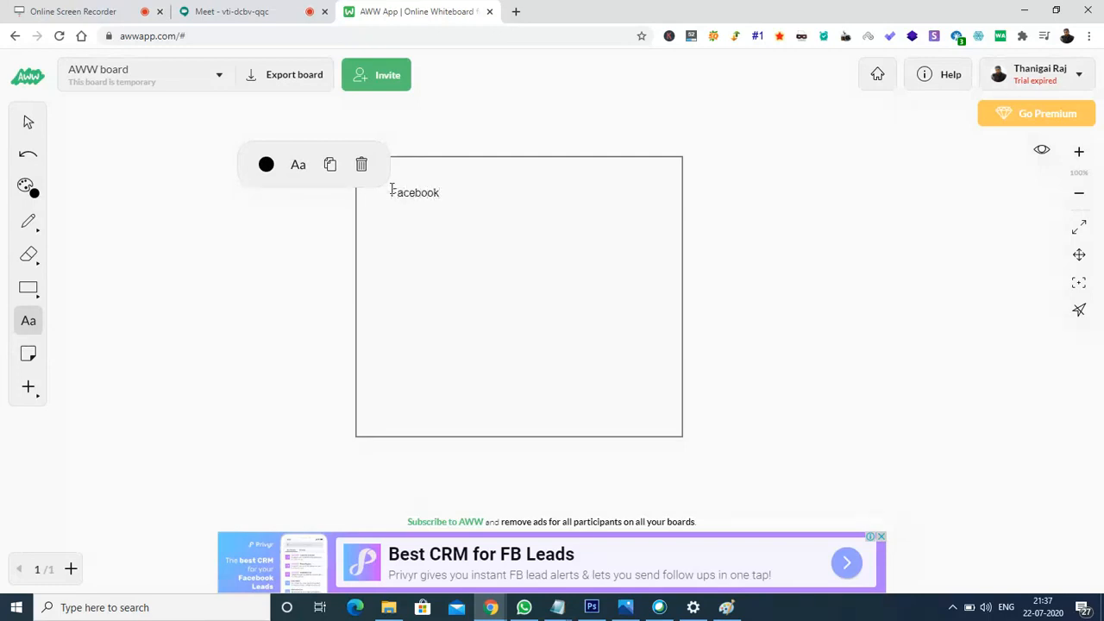
{"action": "key", "text": "Return"}
{"action": "type", "text": "1."}
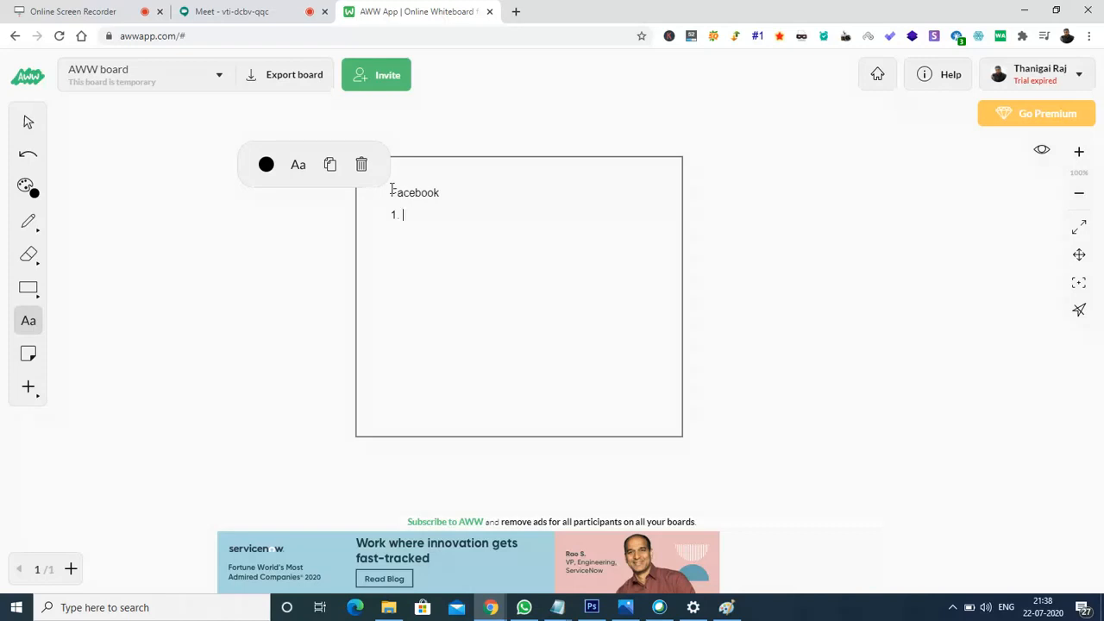
- Finish item 1 as 'Bidding - CPM -Cost per mile /cost per 1000 impression', then start a new line
{"action": "type", "text": "Bidding"}
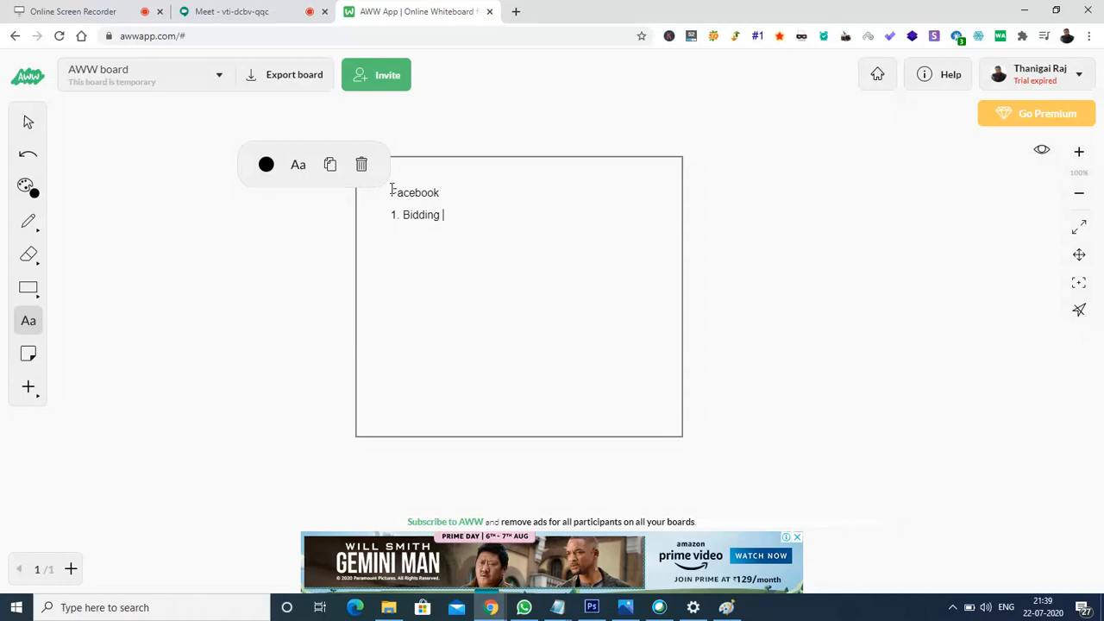
{"action": "type", "text": "="}
{"action": "key", "text": "BackSpace"}
{"action": "type", "text": "- CPM -Cost per mile /cost per 1000 impression"}
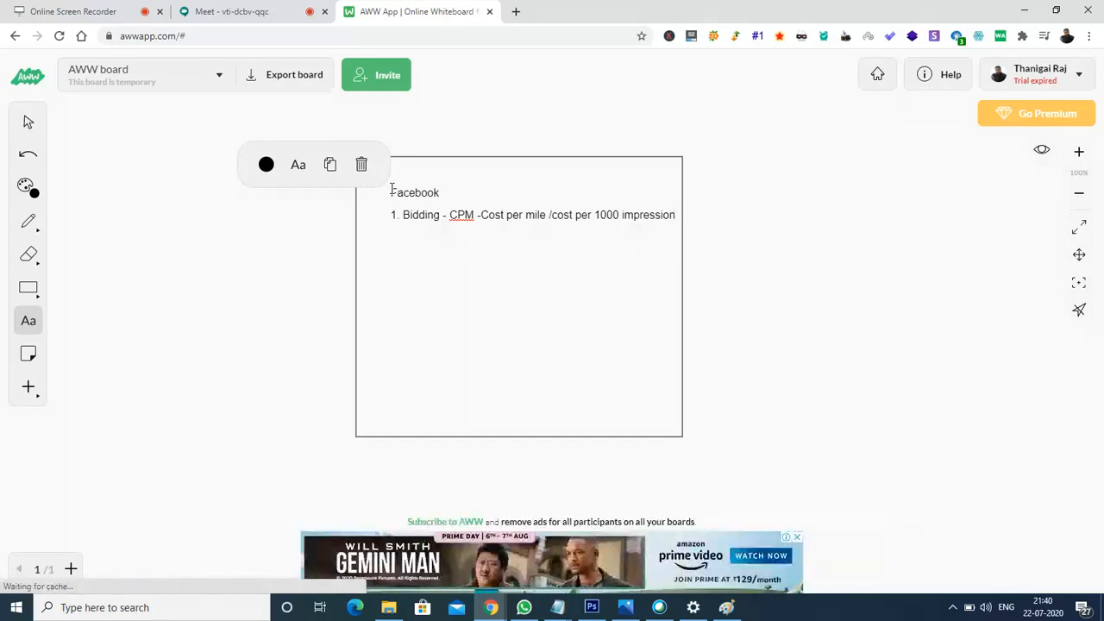
{"action": "key", "text": "Return"}
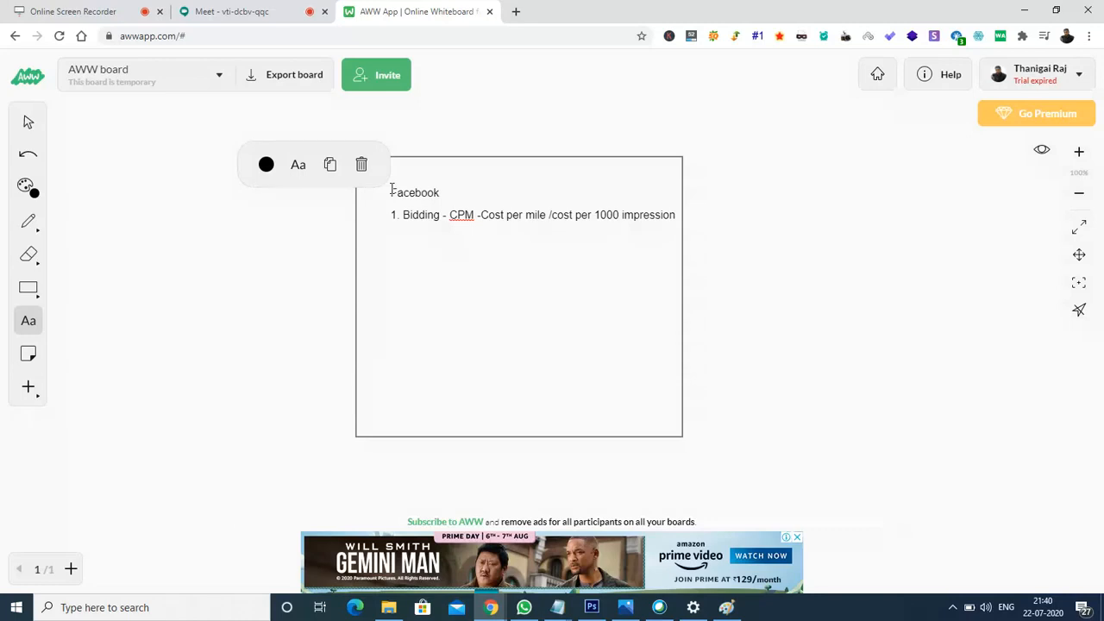
{"action": "left_click", "coordinate": [219, 17]}
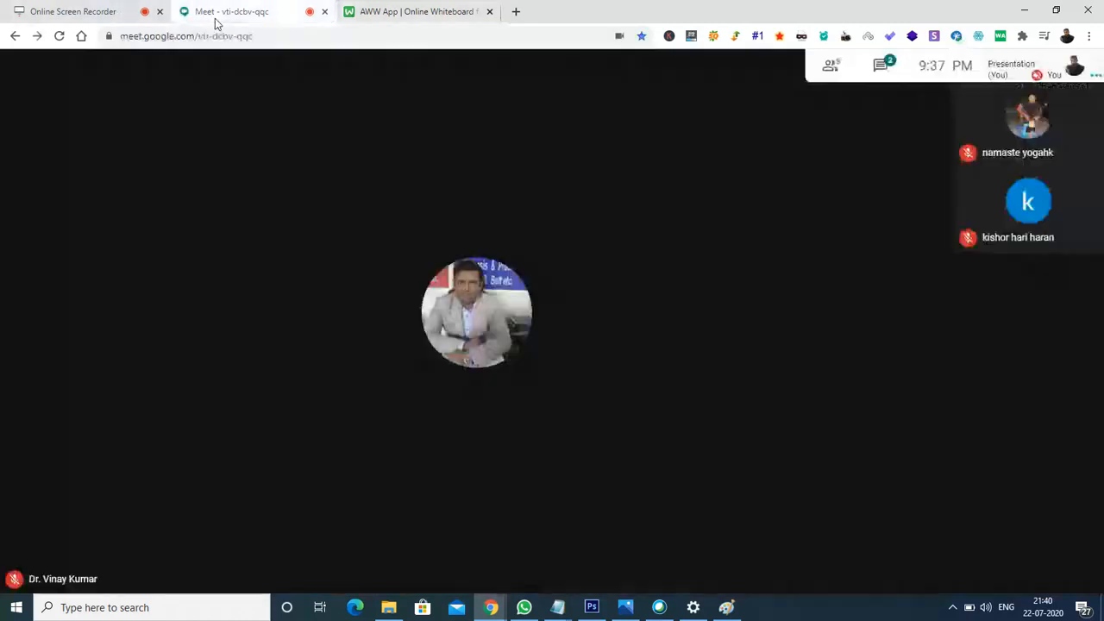
{"action": "left_click", "coordinate": [873, 66]}
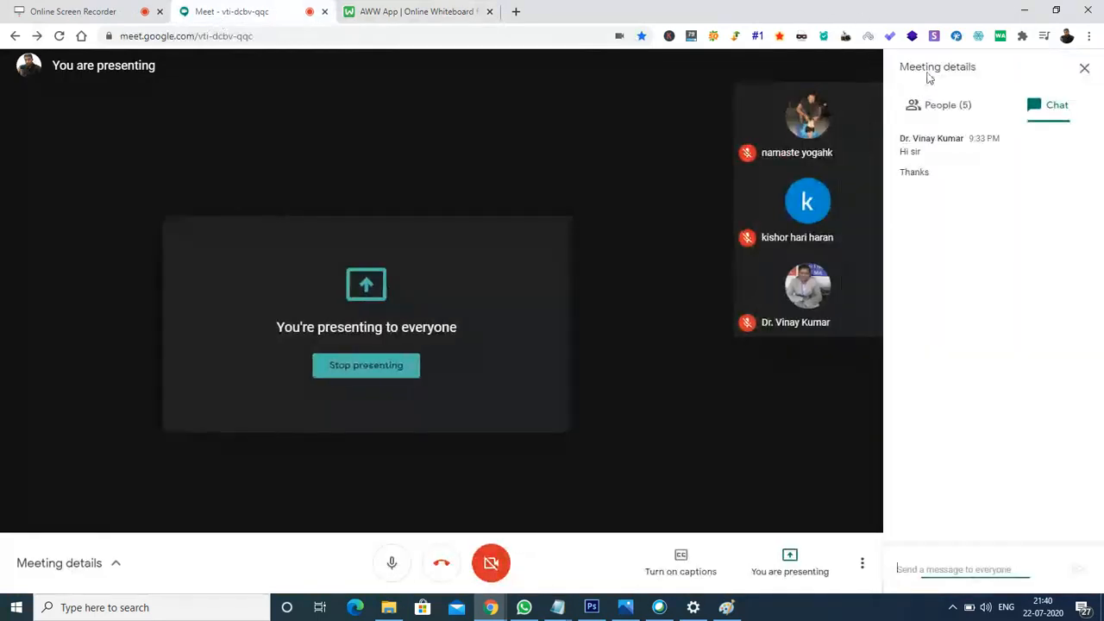
{"action": "left_click", "coordinate": [383, 9]}
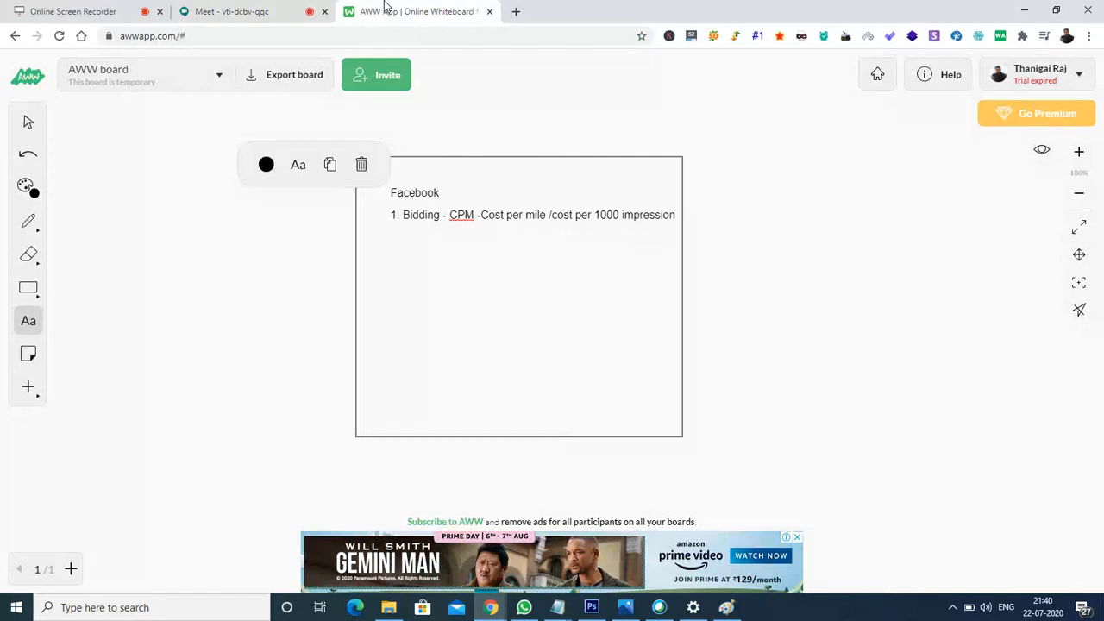
{"action": "mouse_move", "coordinate": [496, 614]}
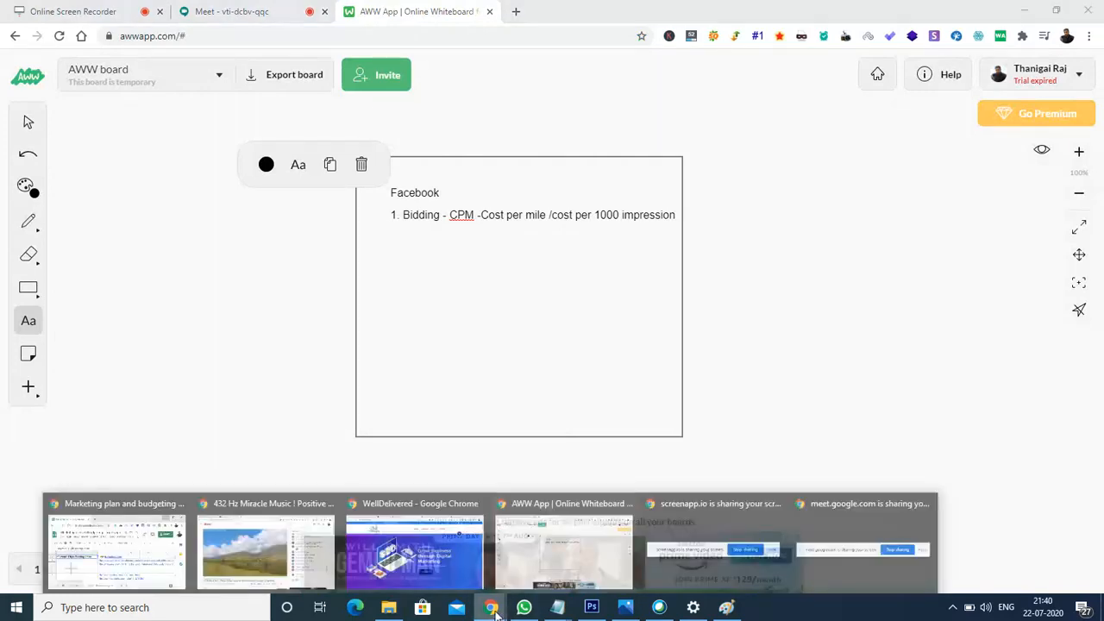
{"action": "left_click", "coordinate": [296, 568]}
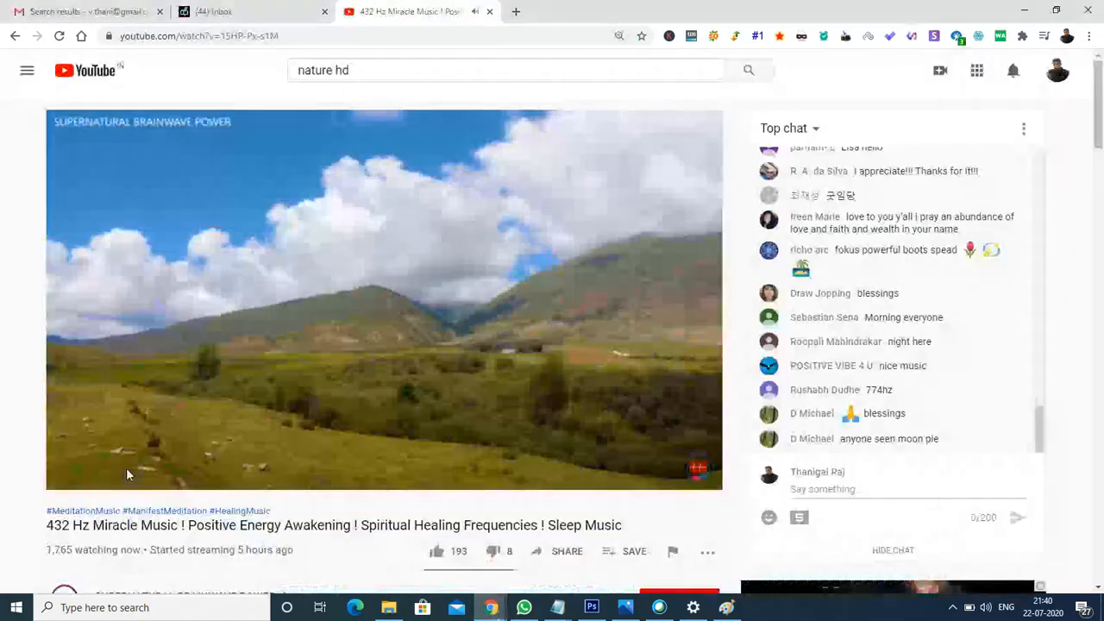
{"action": "mouse_move", "coordinate": [123, 476]}
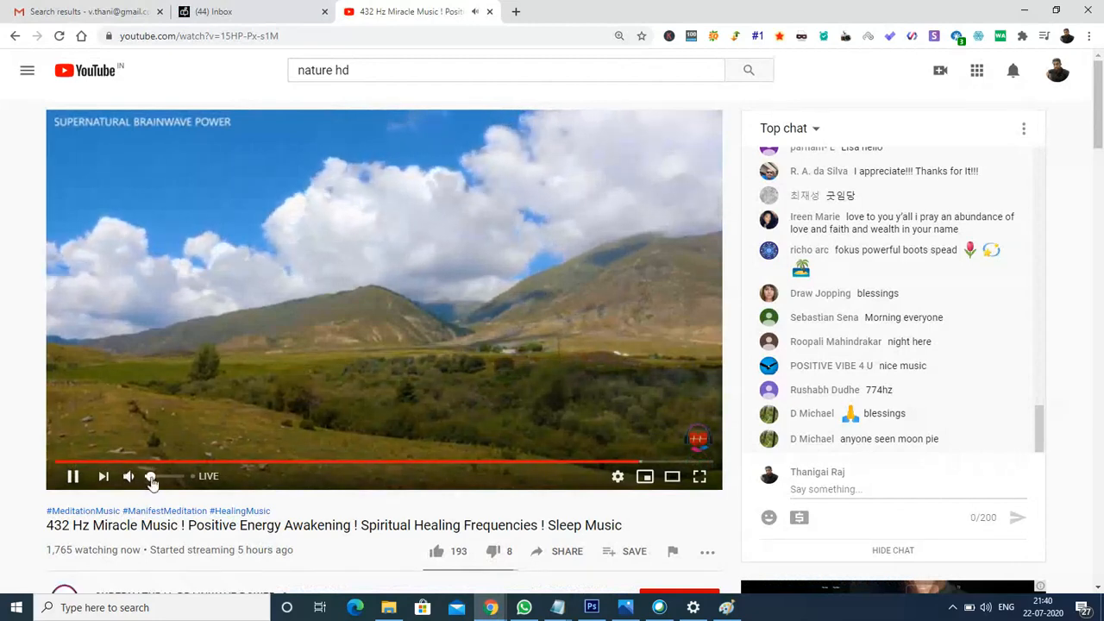
{"action": "mouse_move", "coordinate": [495, 610]}
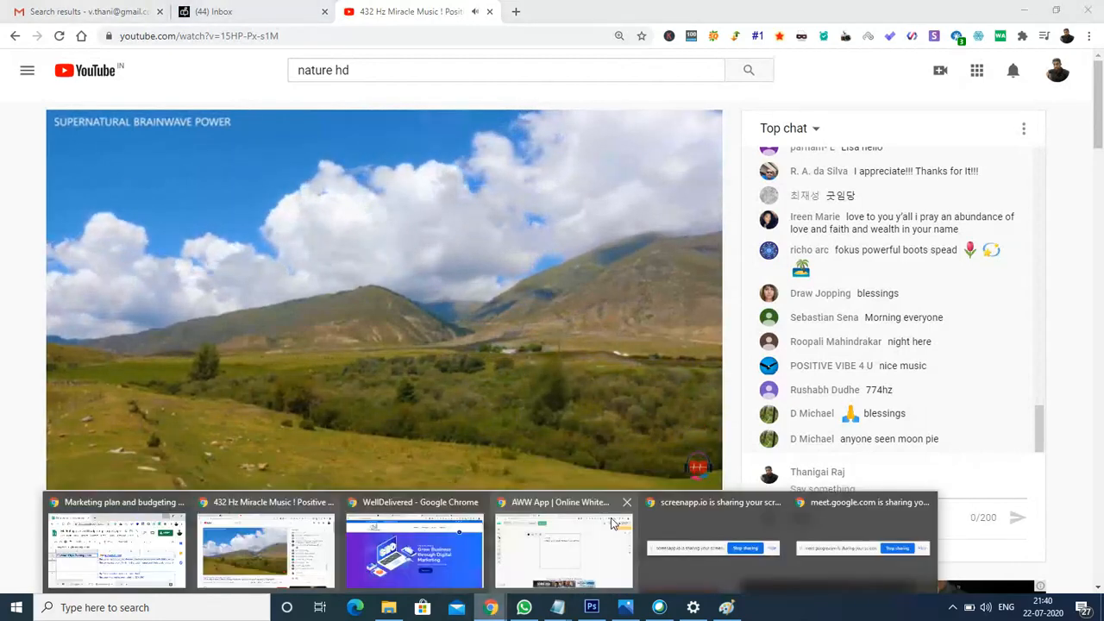
{"action": "mouse_move", "coordinate": [398, 552]}
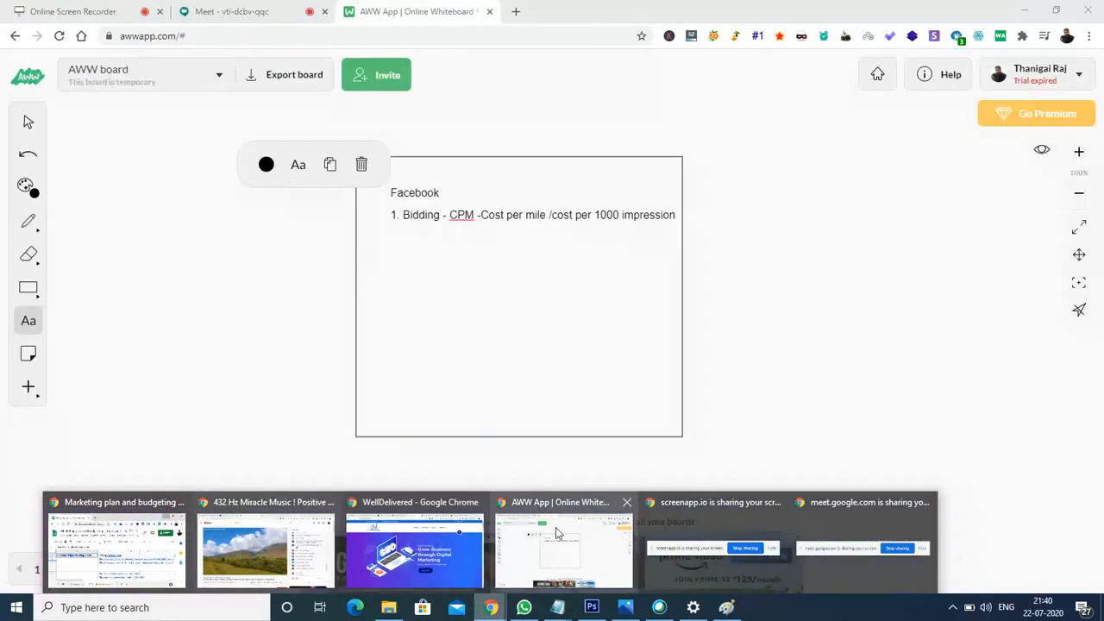
{"action": "left_click", "coordinate": [563, 548]}
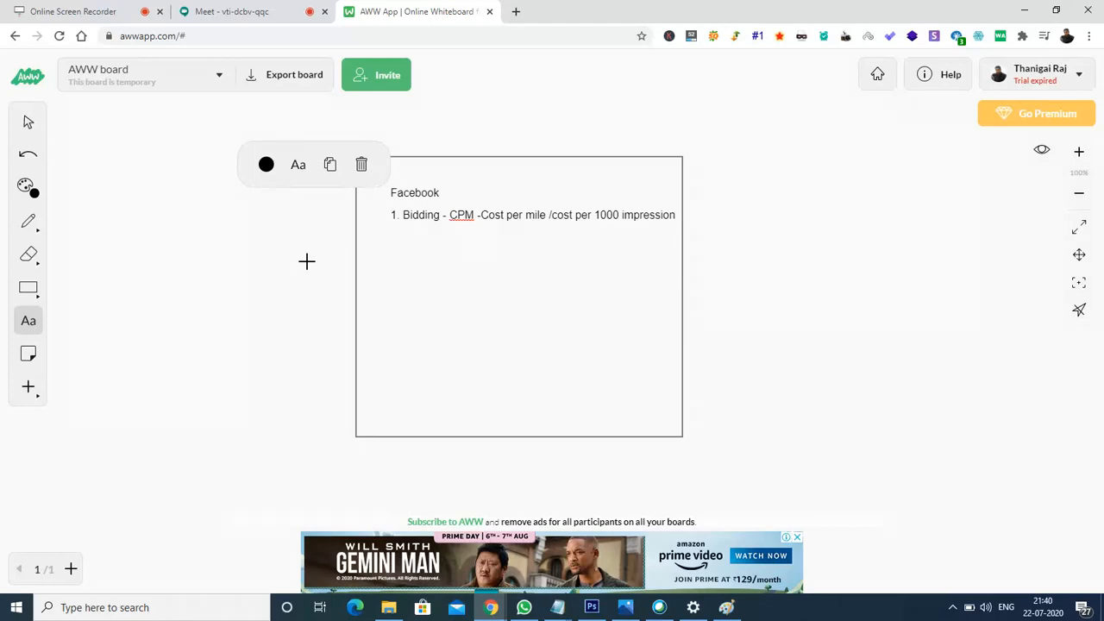
- Write '2. Fb ads placement' on the new line under the bidding item
{"action": "type", "text": "2. Fb ads placement"}
- Search 'facebook ads manager' in a new Chrome tab and open the Facebook Ads Manager result
{"action": "left_click", "coordinate": [516, 11]}
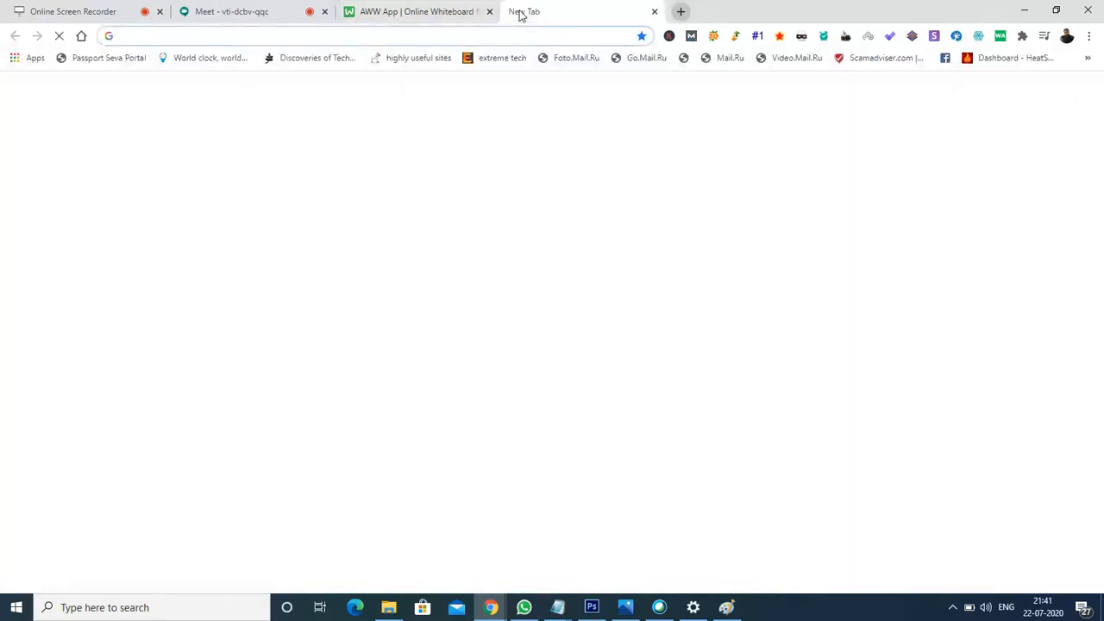
{"action": "type", "text": "facebook."}
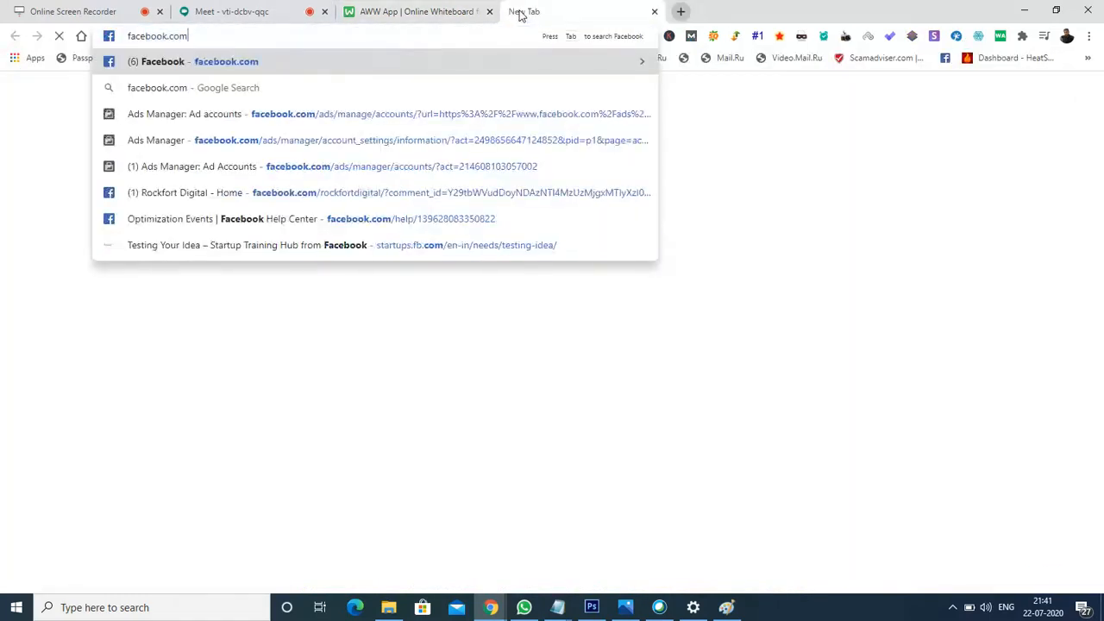
{"action": "key", "text": "BackSpace"}
{"action": "type", "text": "ads manager"}
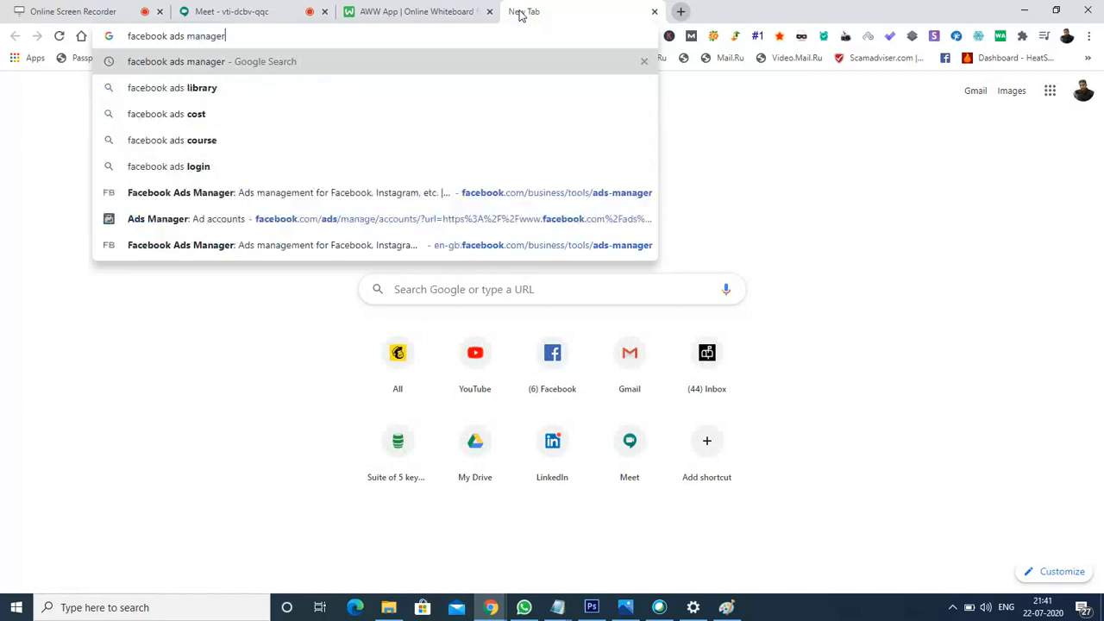
{"action": "key", "text": "Return"}
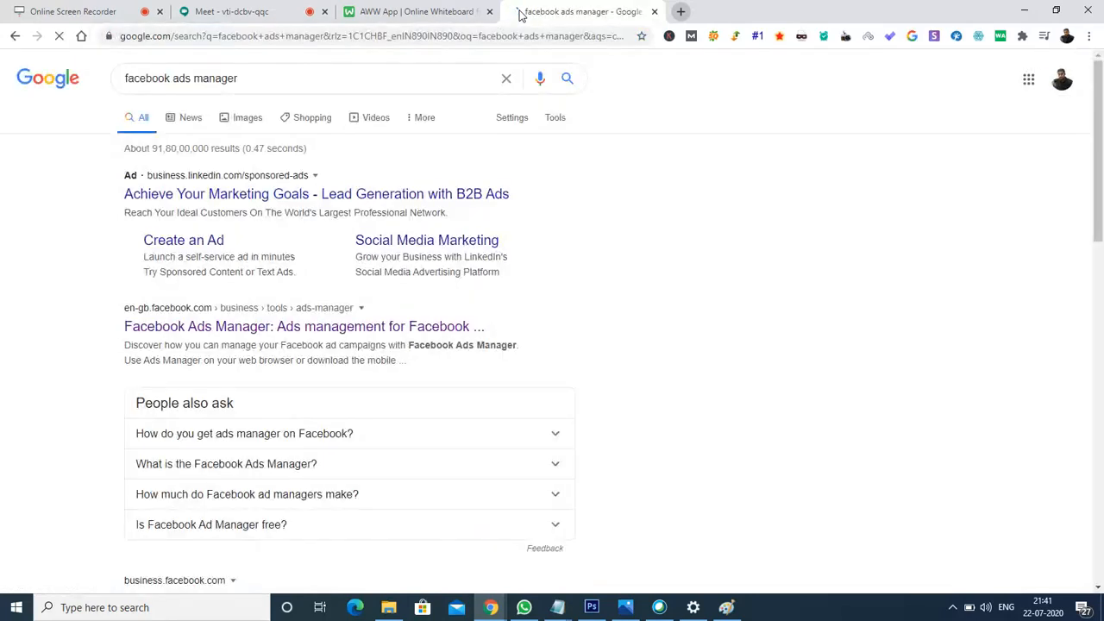
{"action": "left_click", "coordinate": [175, 329]}
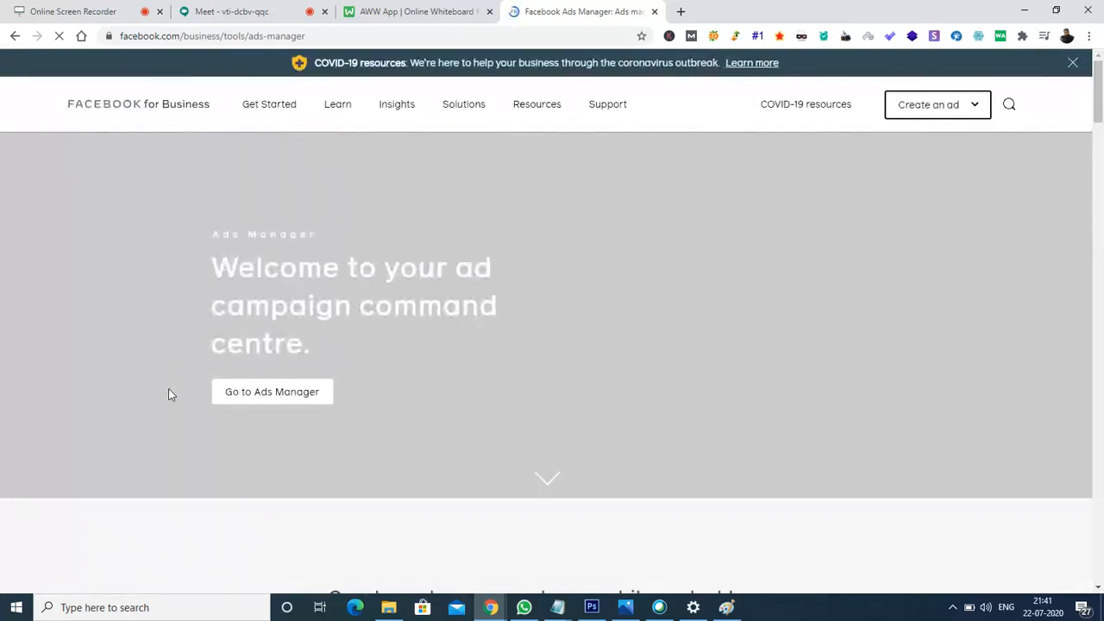
- Choose 'Go to Ads Manager' on the Facebook for Business page to reach the Ad accounts list
{"action": "left_click", "coordinate": [264, 393]}
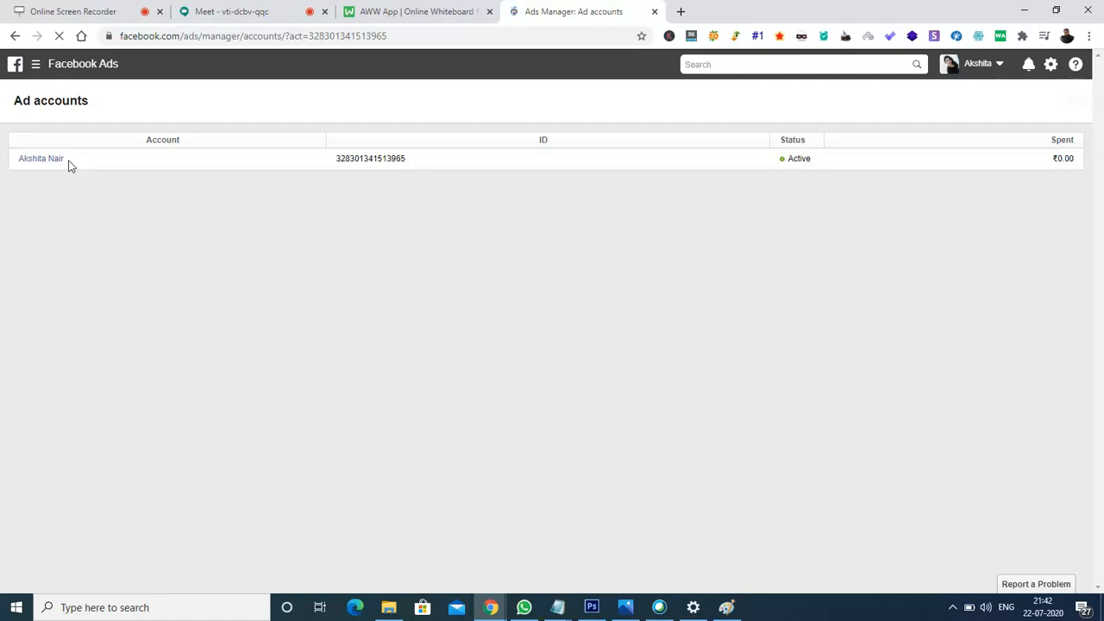
- Open the ad account's Campaigns page and close the duplicate Ads Manager tab
{"action": "left_click", "coordinate": [35, 165]}
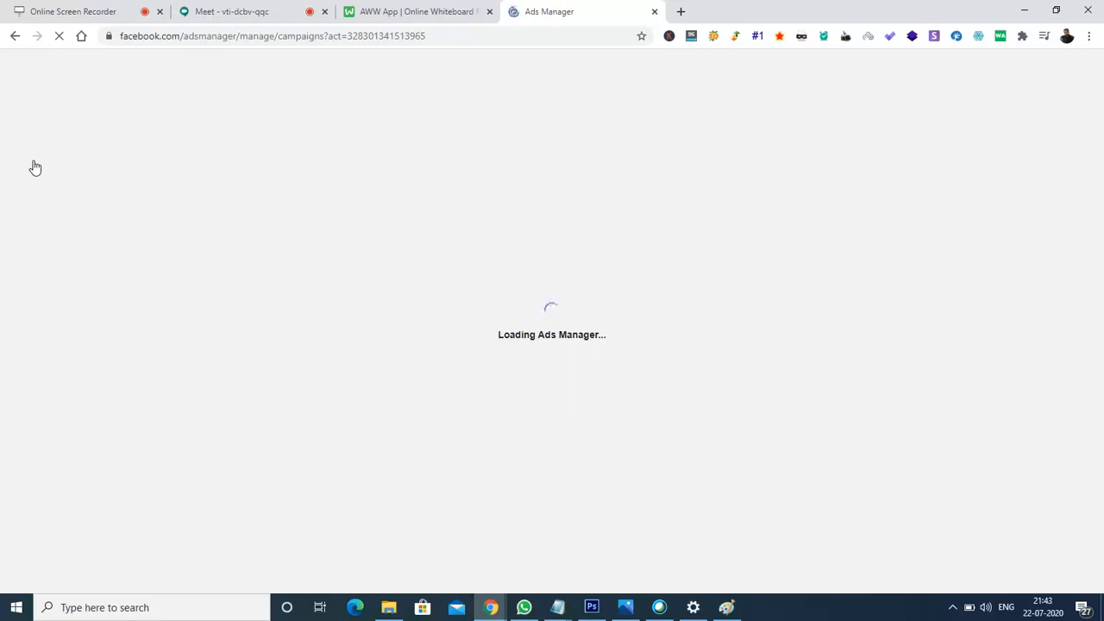
{"action": "right_click", "coordinate": [584, 14]}
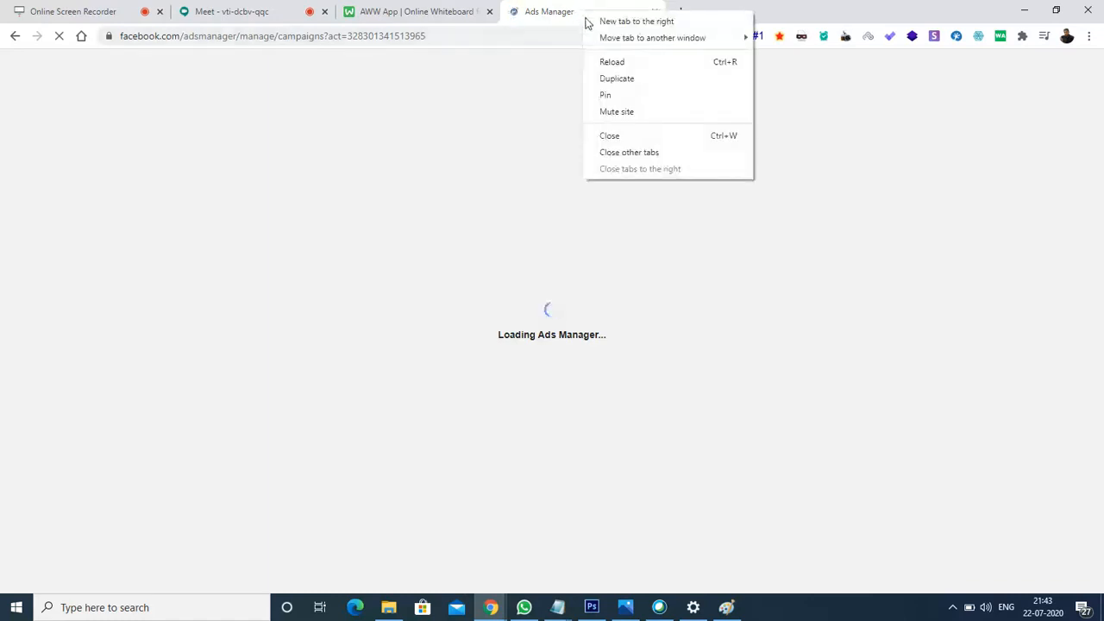
{"action": "left_click", "coordinate": [617, 79]}
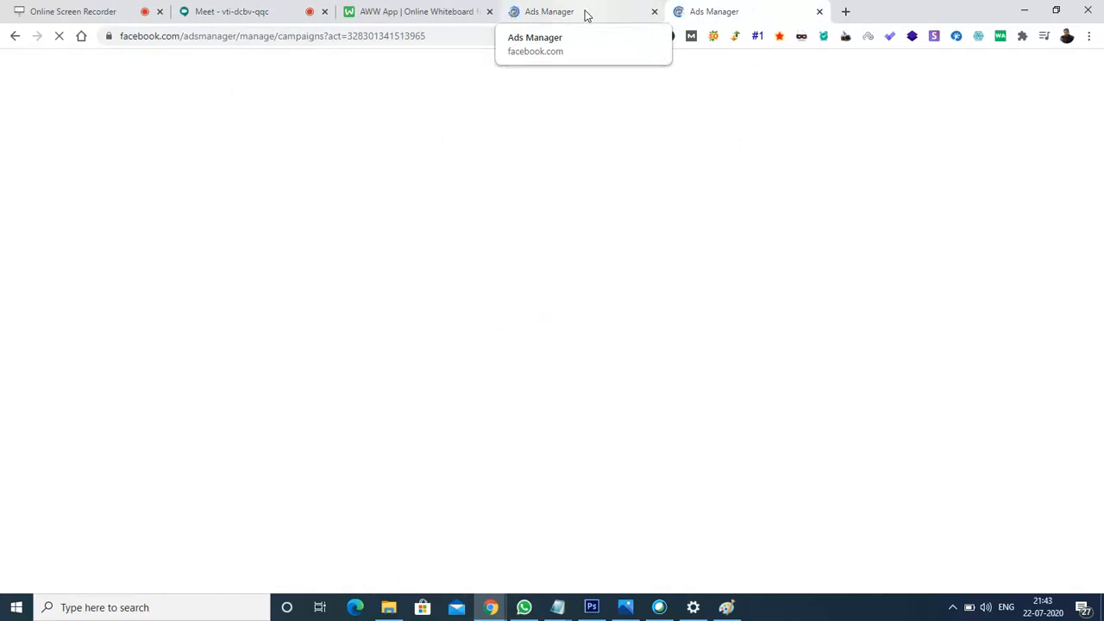
{"action": "left_click", "coordinate": [585, 13]}
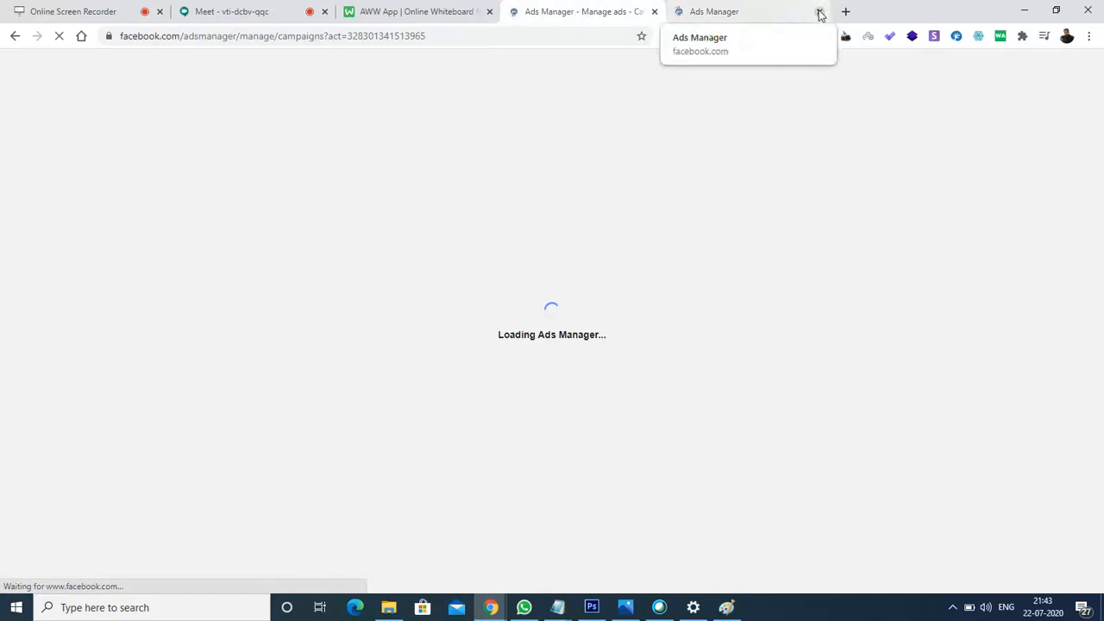
{"action": "left_click", "coordinate": [708, 16]}
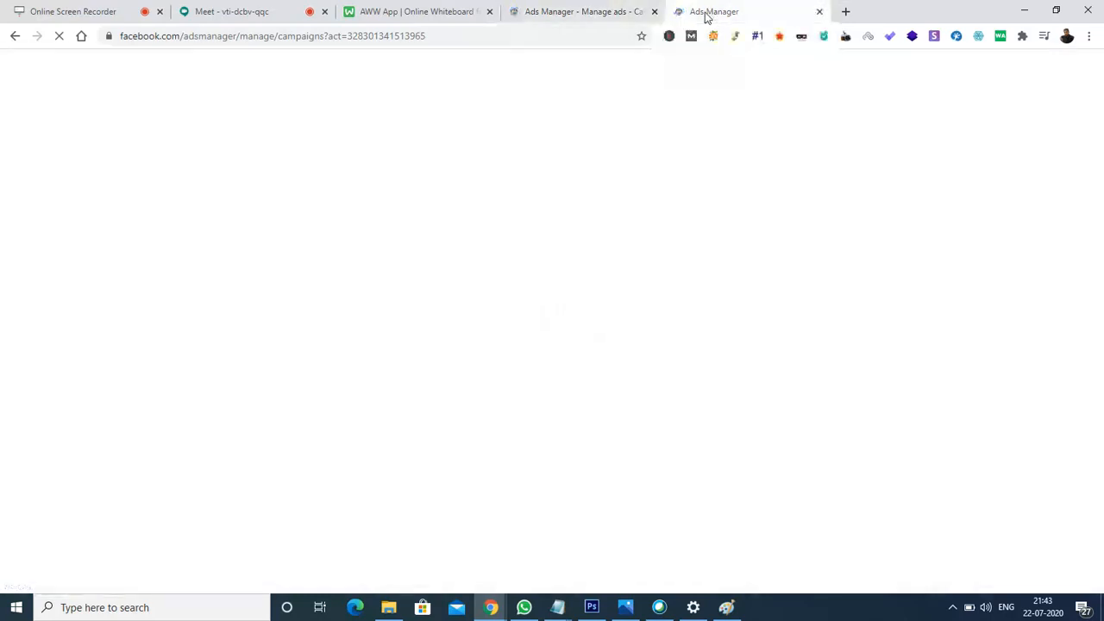
{"action": "left_click", "coordinate": [569, 12]}
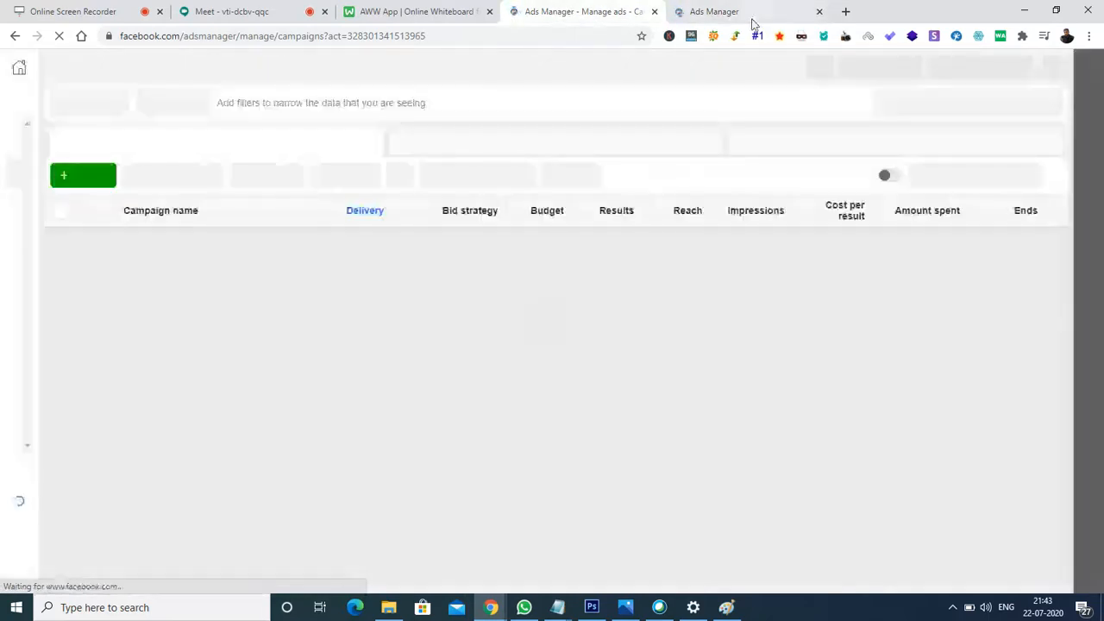
{"action": "left_click", "coordinate": [820, 12]}
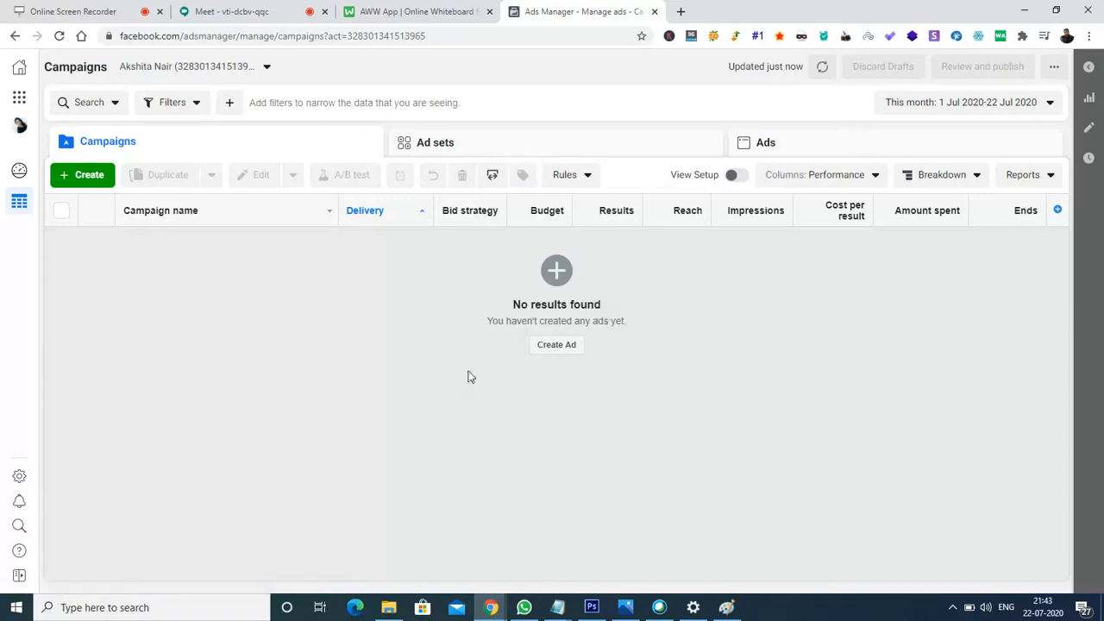
{"action": "left_click_drag", "start_coordinate": [468, 374], "coordinate": [181, 140]}
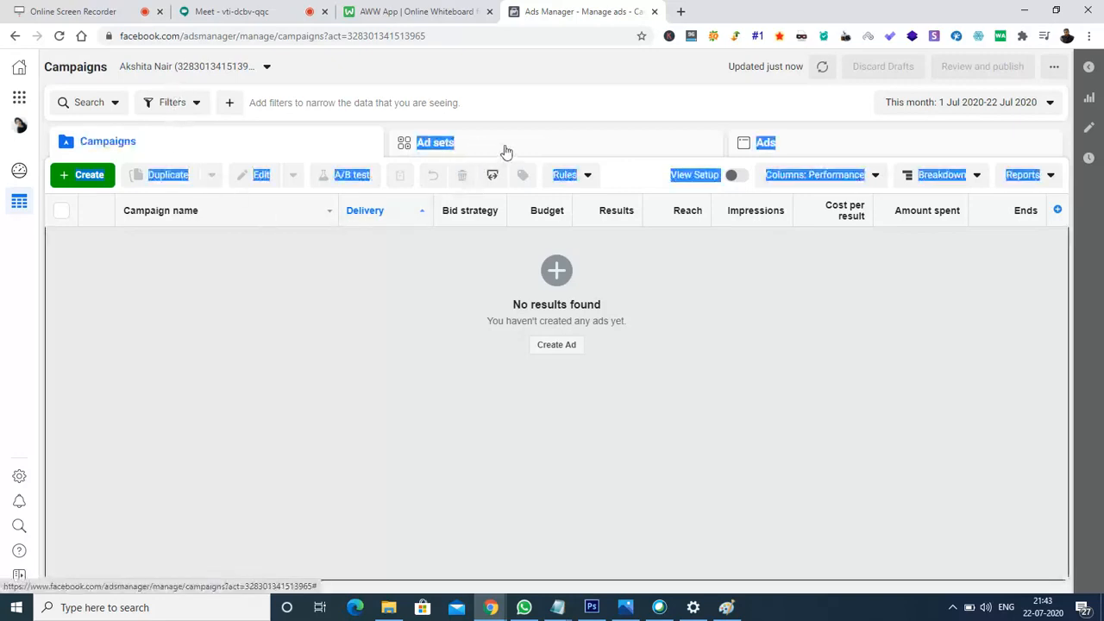
{"action": "left_click", "coordinate": [543, 113]}
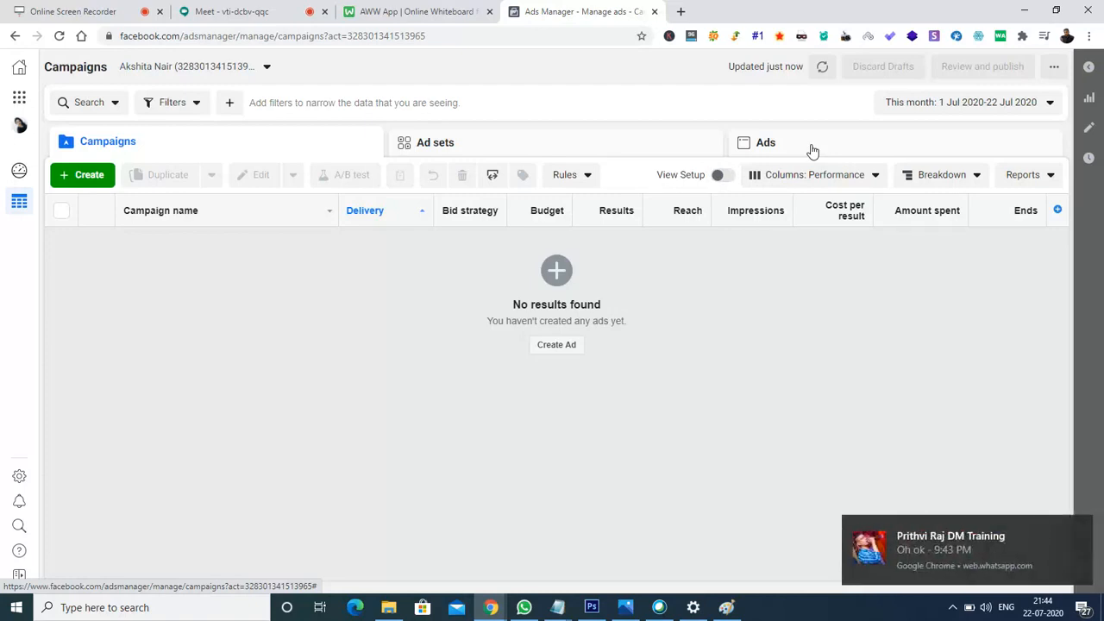
{"action": "mouse_move", "coordinate": [1088, 538]}
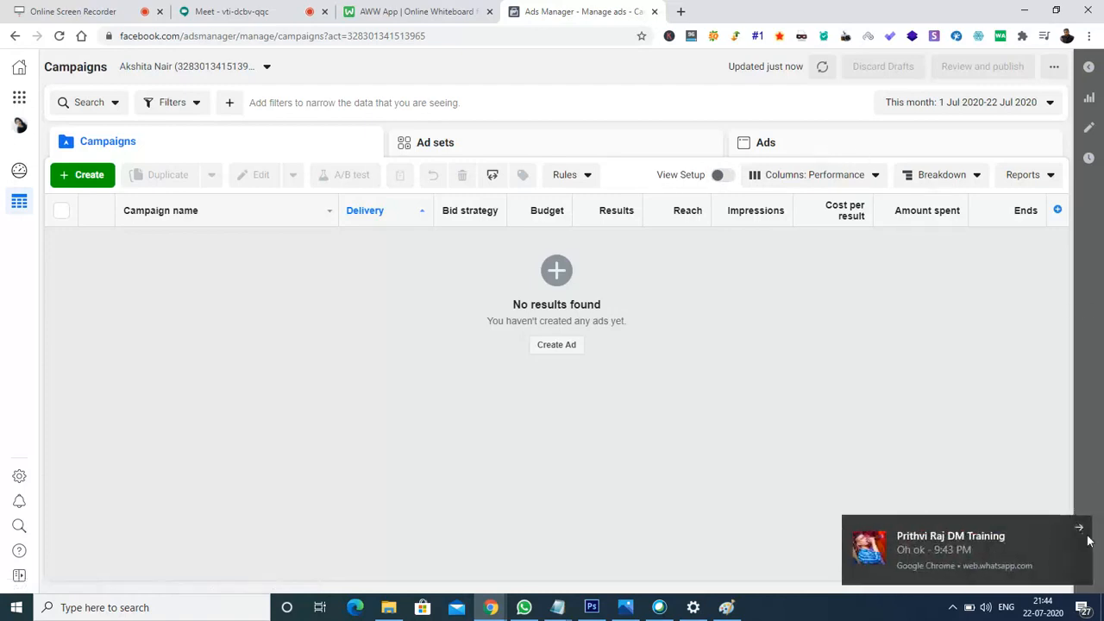
{"action": "left_click", "coordinate": [1079, 528]}
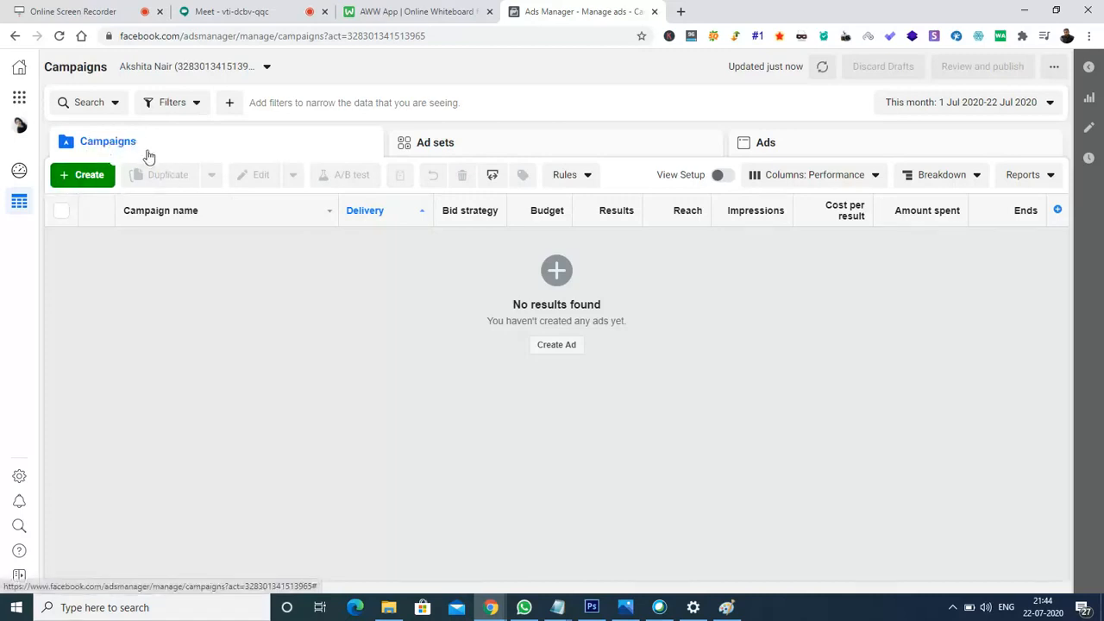
- Start a new campaign with Guided Creation, discarding the earlier draft via Start Again
{"action": "left_click", "coordinate": [83, 177]}
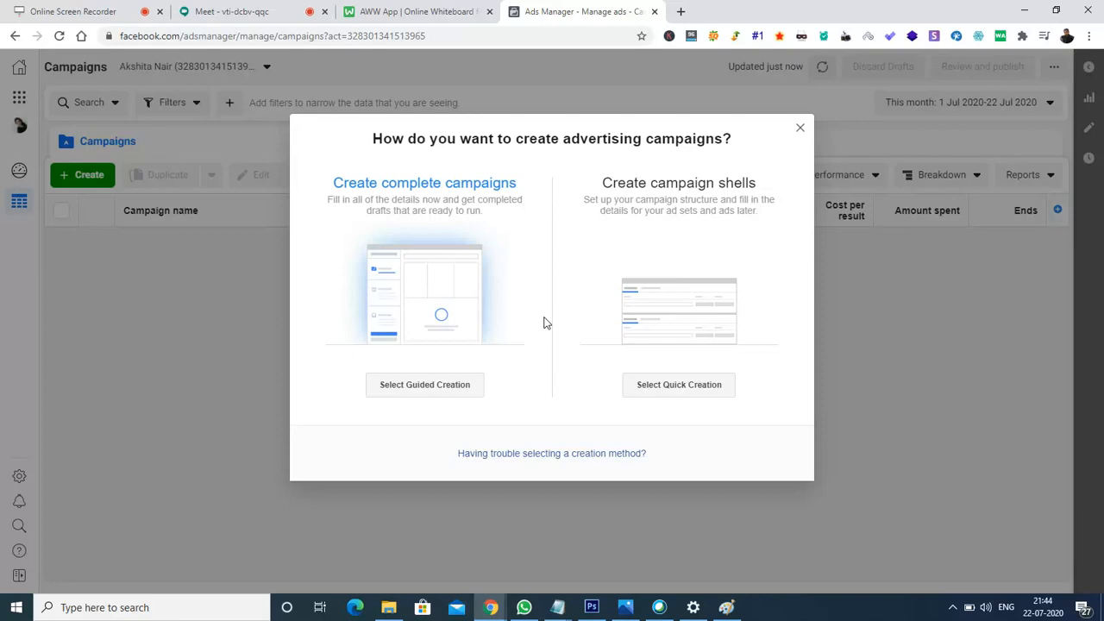
{"action": "left_click", "coordinate": [413, 390]}
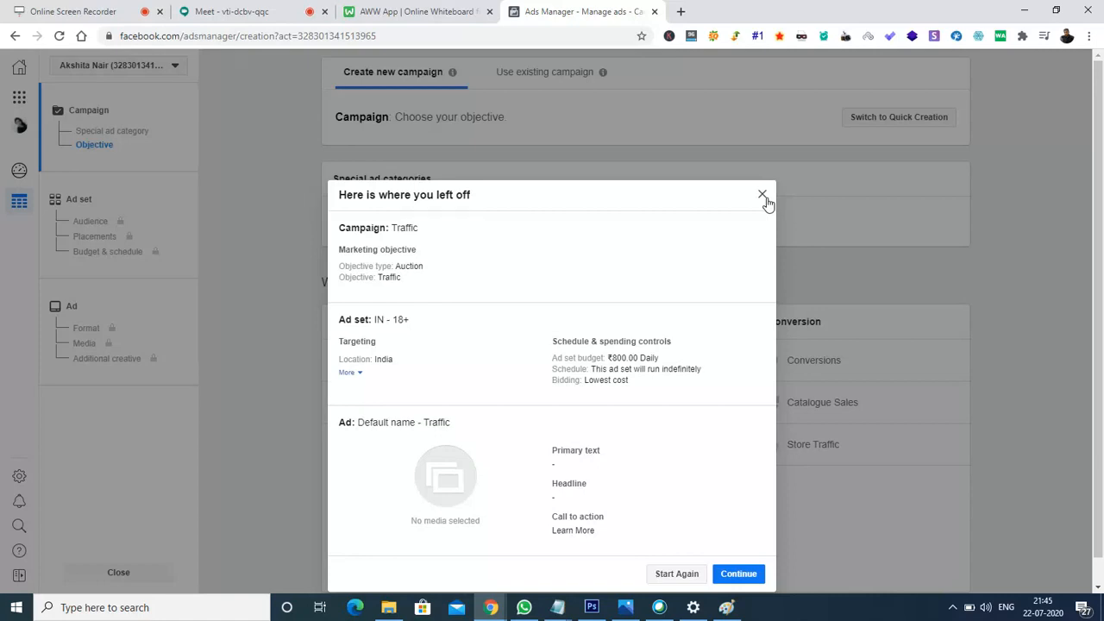
{"action": "left_click", "coordinate": [672, 575]}
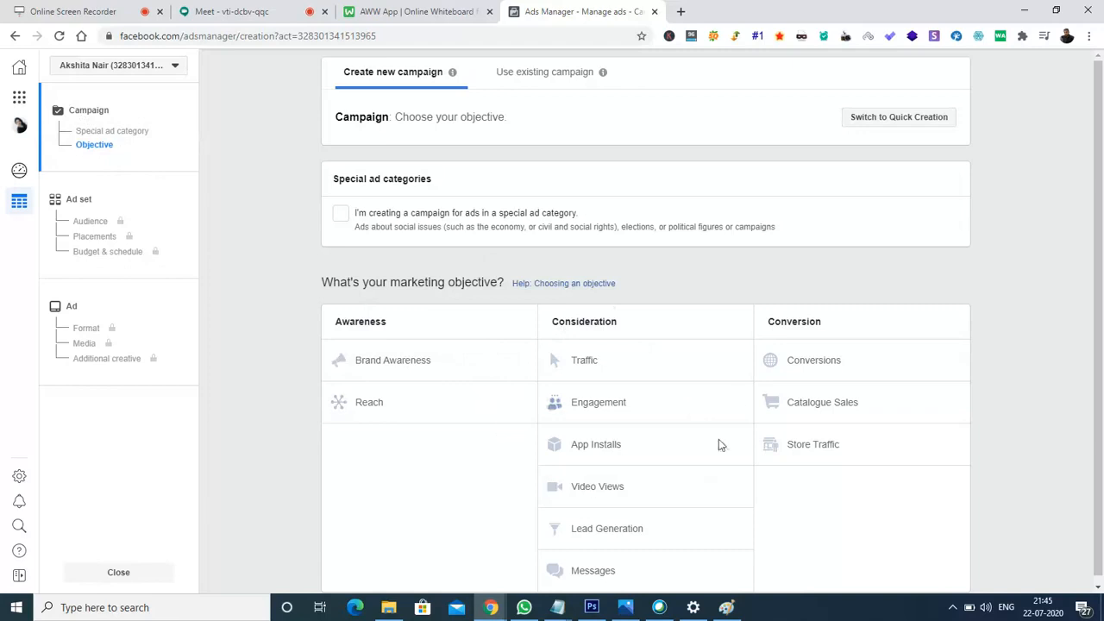
- Choose Traffic under Consideration as the objective and bring the campaign name and budget settings into view
{"action": "left_click_drag", "start_coordinate": [1101, 176], "coordinate": [1101, 288]}
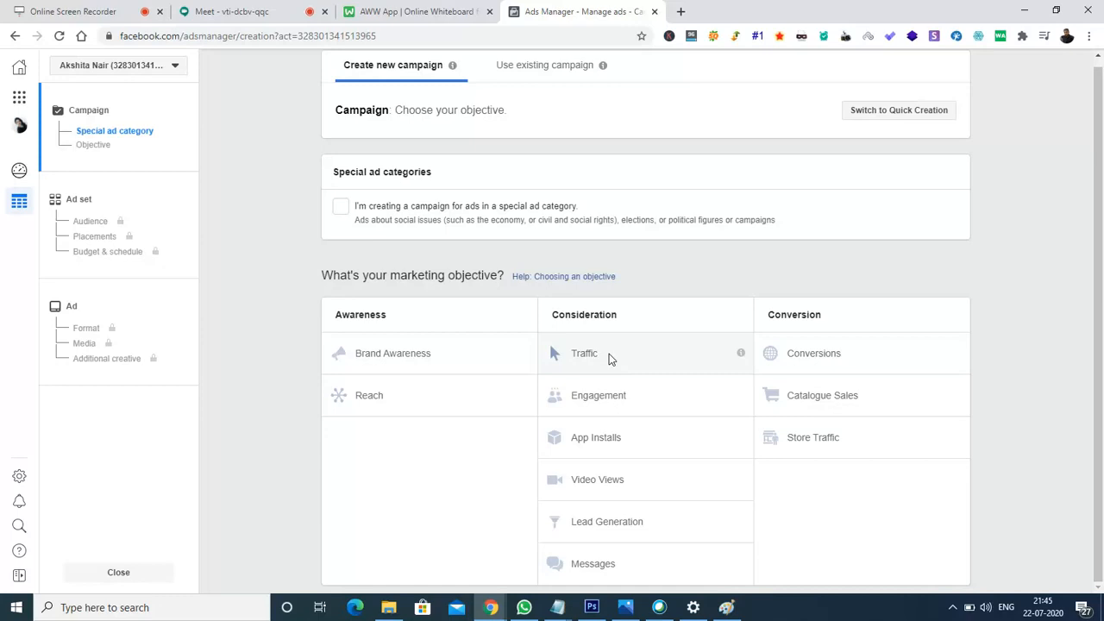
{"action": "left_click", "coordinate": [601, 357]}
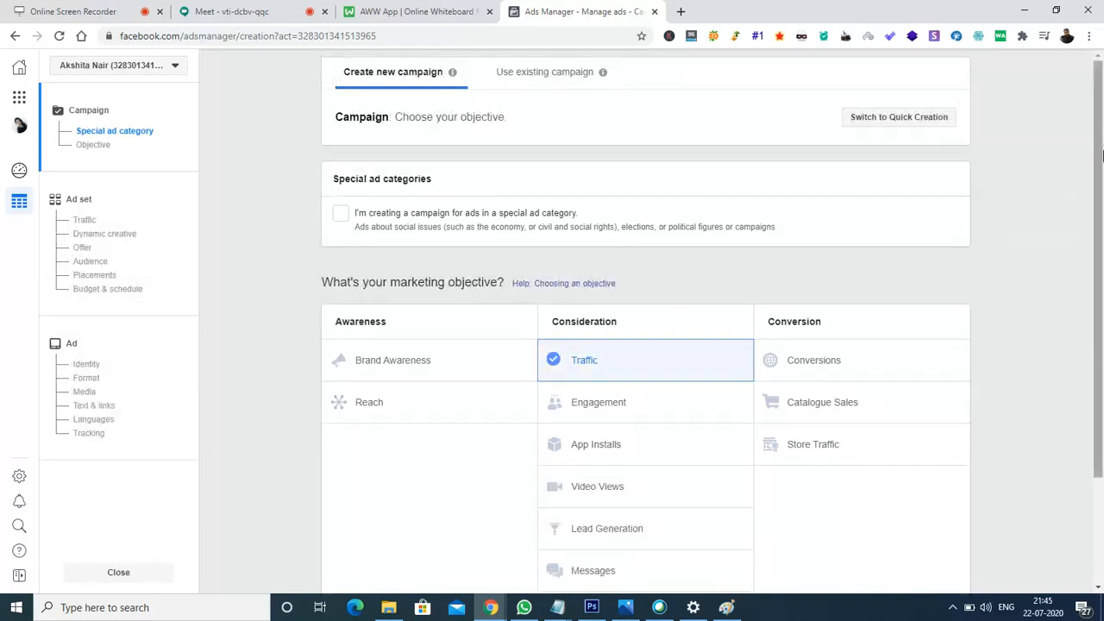
{"action": "left_click_drag", "start_coordinate": [1101, 190], "coordinate": [1101, 241]}
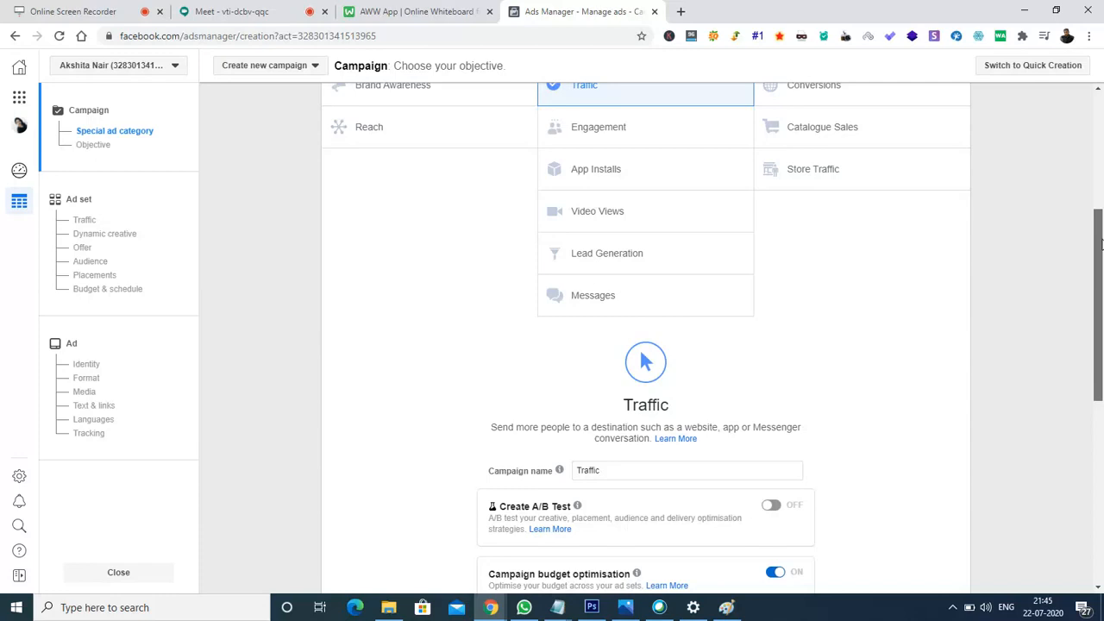
{"action": "left_click_drag", "start_coordinate": [1101, 245], "coordinate": [1101, 344]}
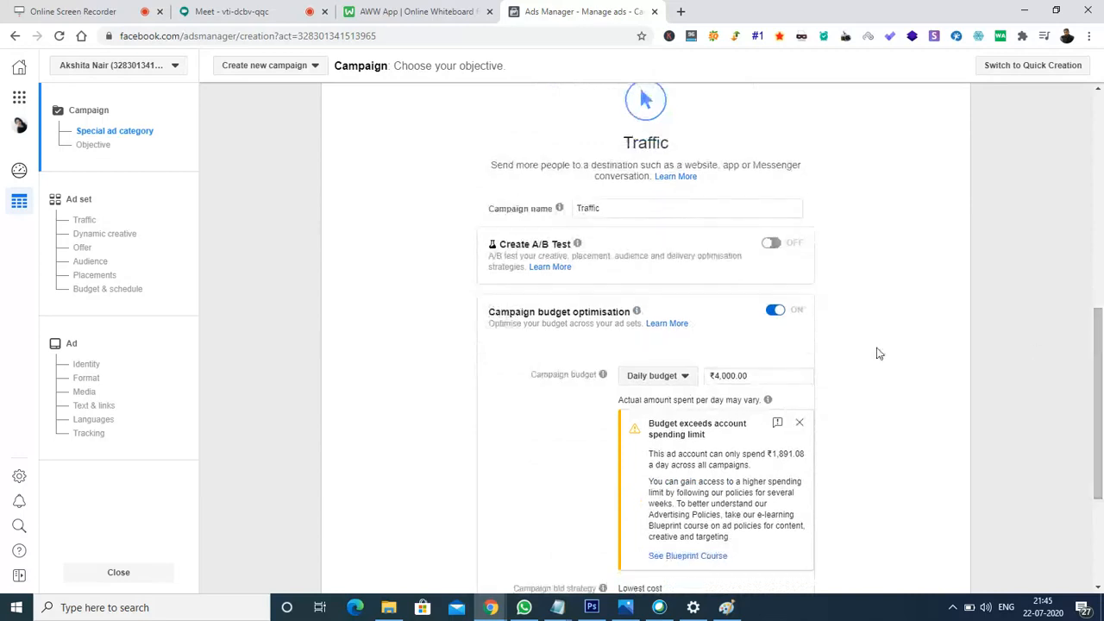
- Replace the default campaign name with 'My traffic campaign' and toggle campaign budget optimisation to OFF
{"action": "left_click", "coordinate": [631, 207]}
{"action": "key", "text": "BackSpace"}
{"action": "key", "text": "BackSpace"}
{"action": "key", "text": "BackSpace"}
{"action": "key", "text": "BackSpace"}
{"action": "key", "text": "BackSpace"}
{"action": "key", "text": "BackSpace"}
{"action": "key", "text": "BackSpace"}
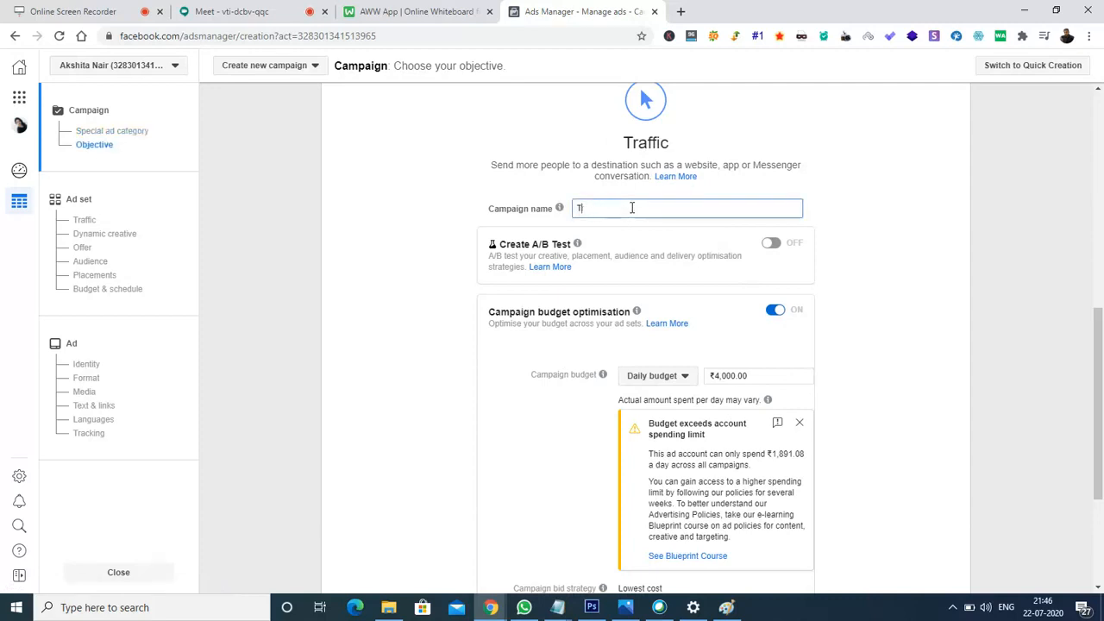
{"action": "type", "text": "My traffic campaign"}
{"action": "left_click", "coordinate": [774, 312]}
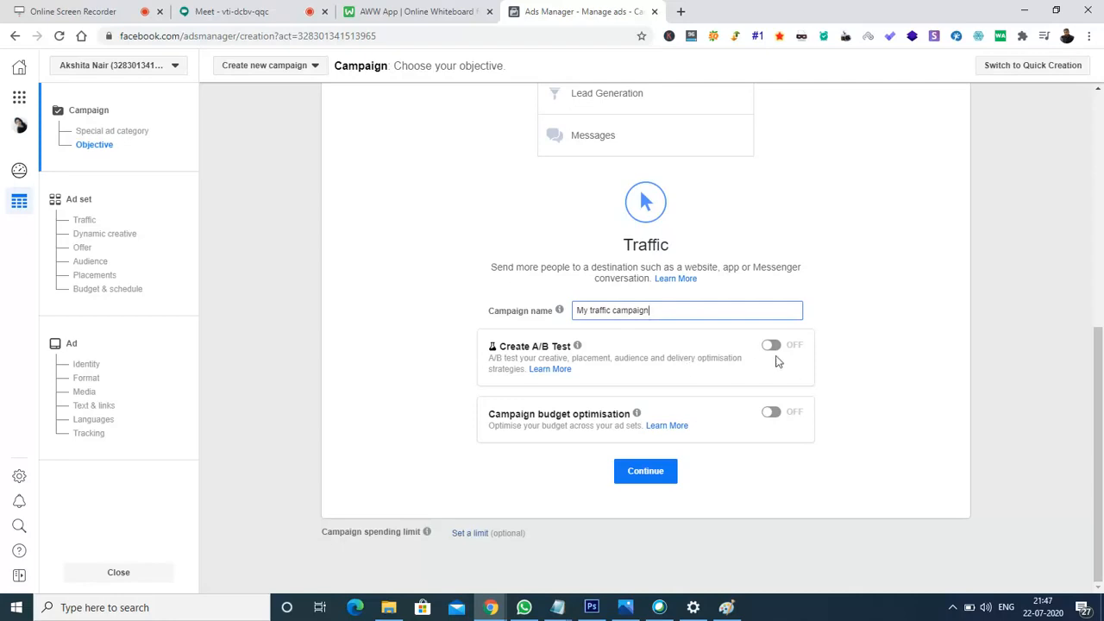
- Continue to the ad set step and place the cursor in the 'IN - 18+' ad set name field
{"action": "left_click", "coordinate": [646, 471]}
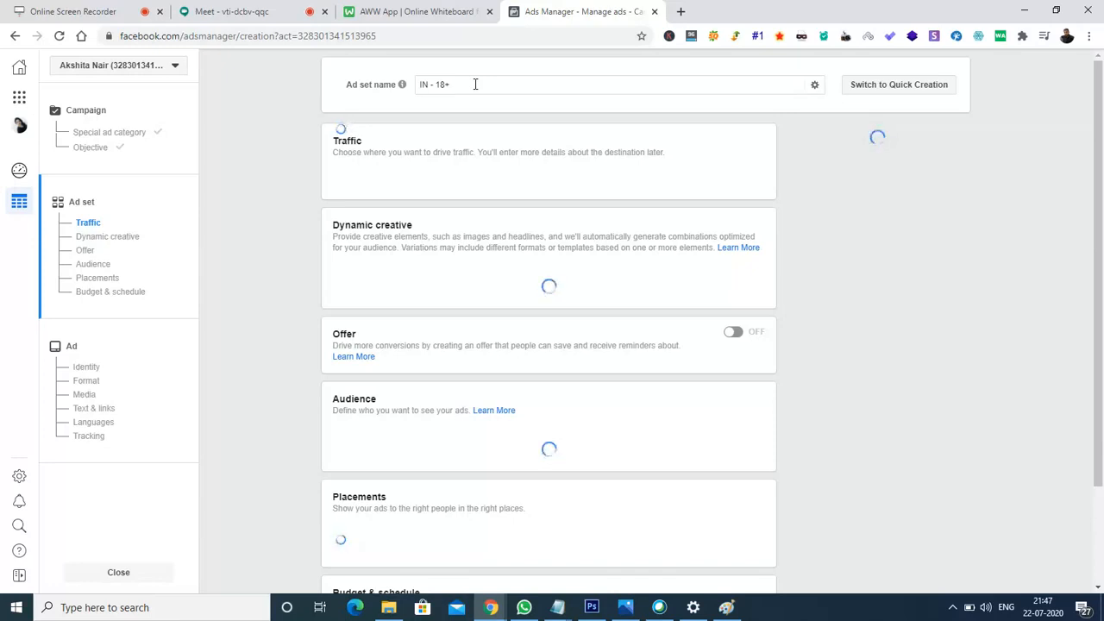
{"action": "left_click", "coordinate": [474, 83]}
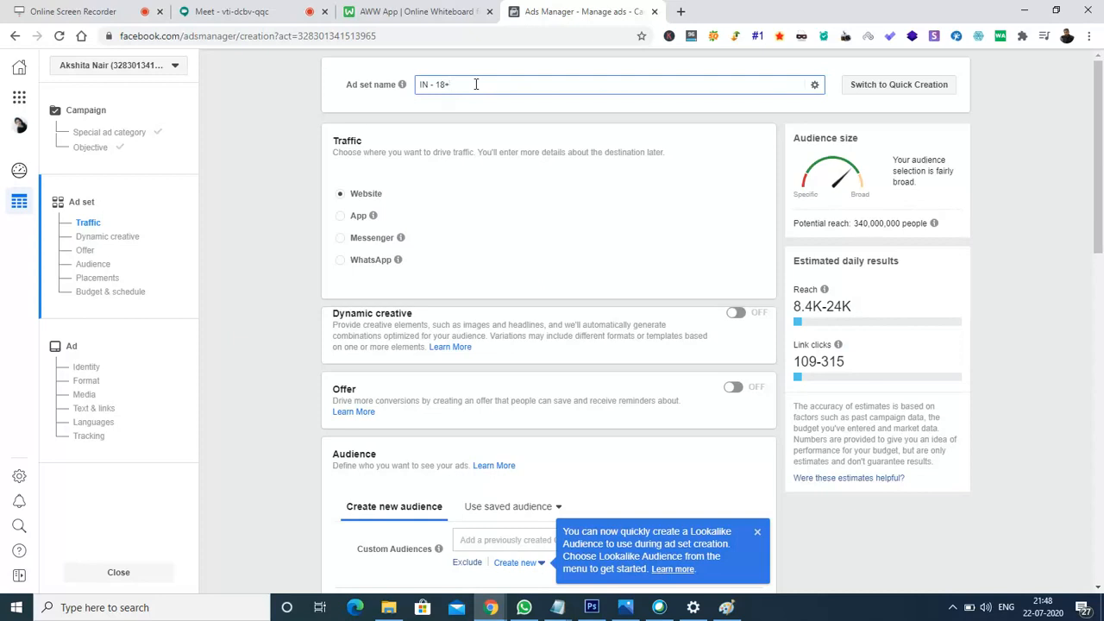
- Rename the ad set to 'My ad set name' and close the Lookalike Audience tip
{"action": "key", "text": "BackSpace"}
{"action": "key", "text": "BackSpace"}
{"action": "key", "text": "BackSpace"}
{"action": "key", "text": "BackSpace"}
{"action": "key", "text": "BackSpace"}
{"action": "type", "text": "My ad set name"}
{"action": "mouse_move", "coordinate": [394, 265]}
{"action": "left_click_drag", "start_coordinate": [1098, 129], "coordinate": [1100, 255]}
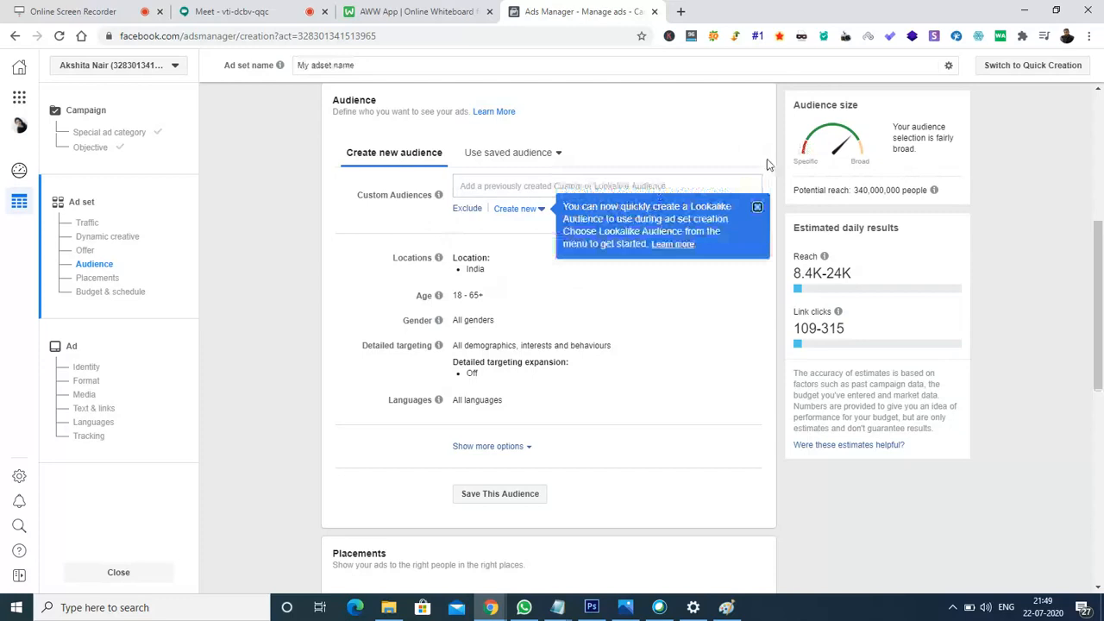
{"action": "left_click", "coordinate": [757, 208]}
{"action": "mouse_move", "coordinate": [551, 270]}
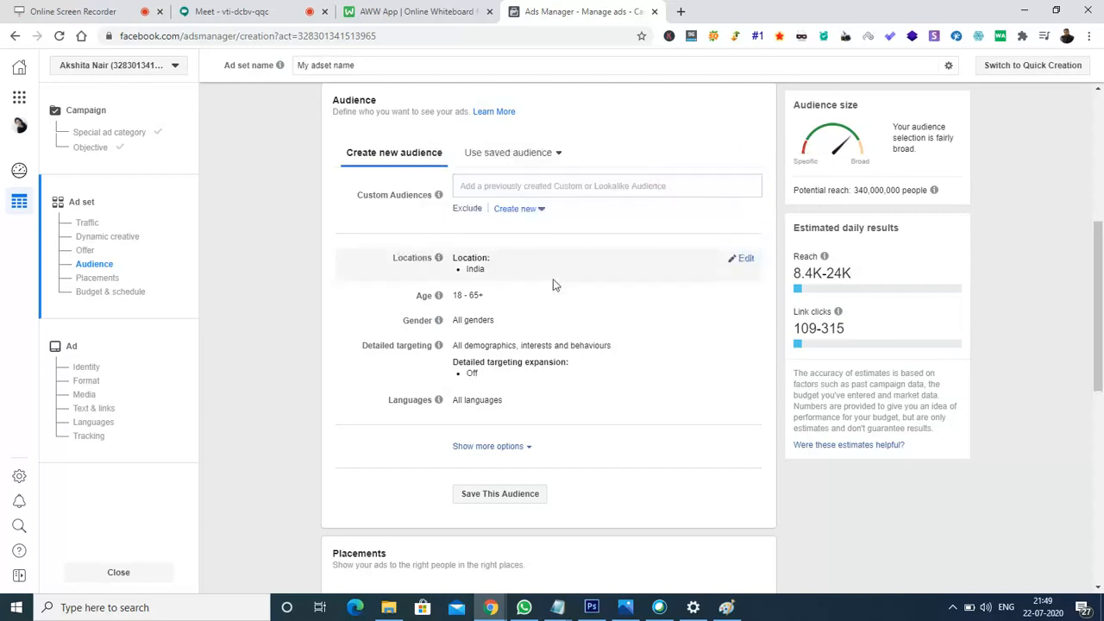
- Set the audience age range to 20 through 60
{"action": "left_click", "coordinate": [746, 296]}
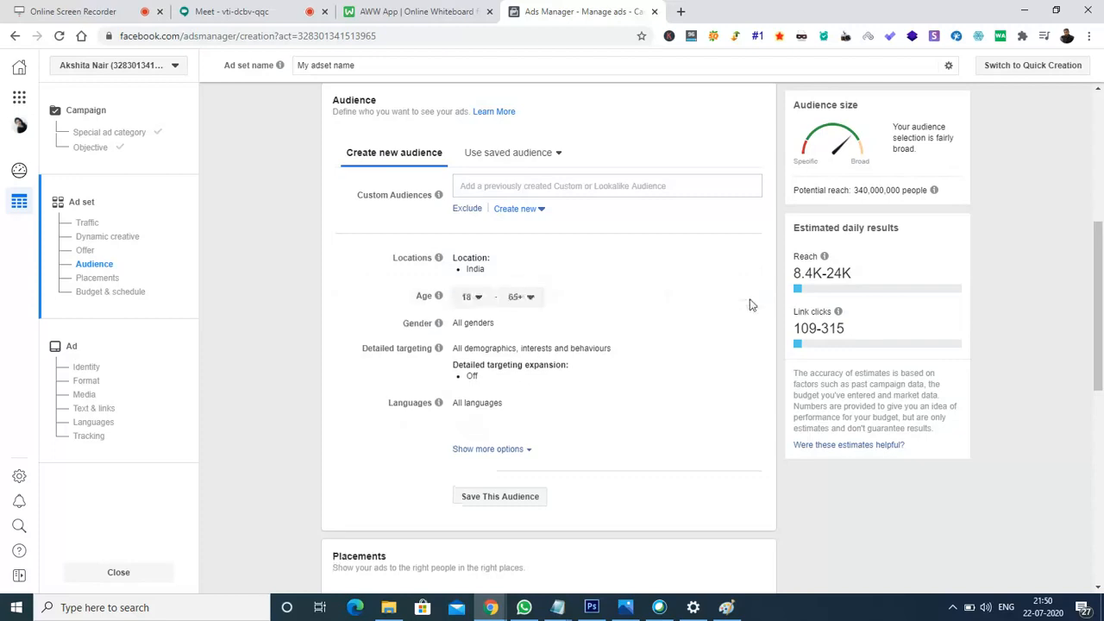
{"action": "left_click", "coordinate": [481, 299]}
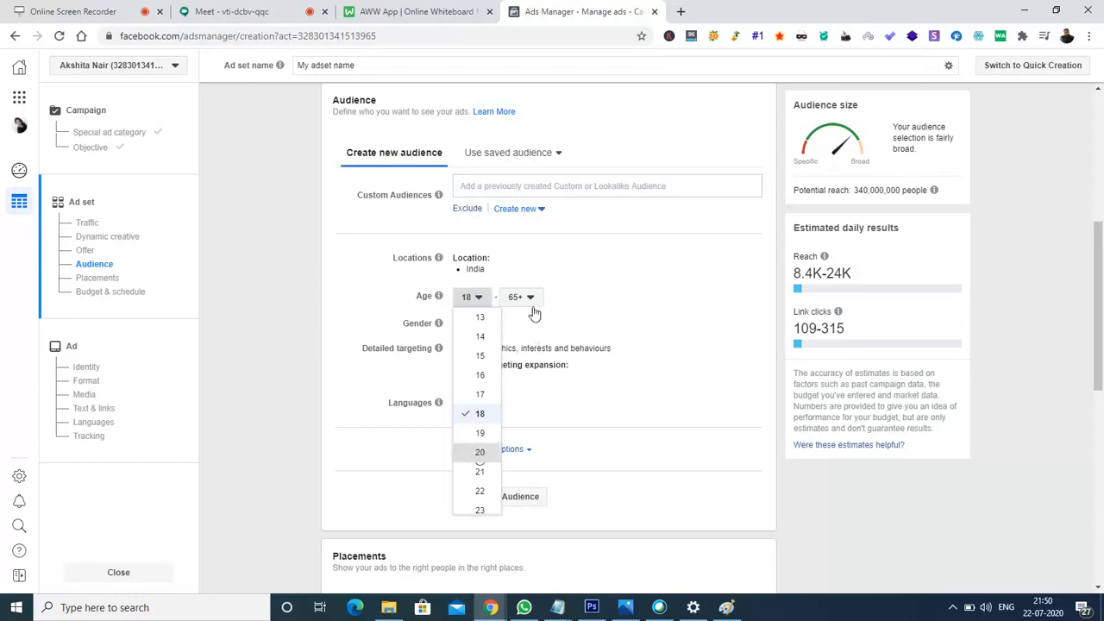
{"action": "left_click", "coordinate": [498, 452]}
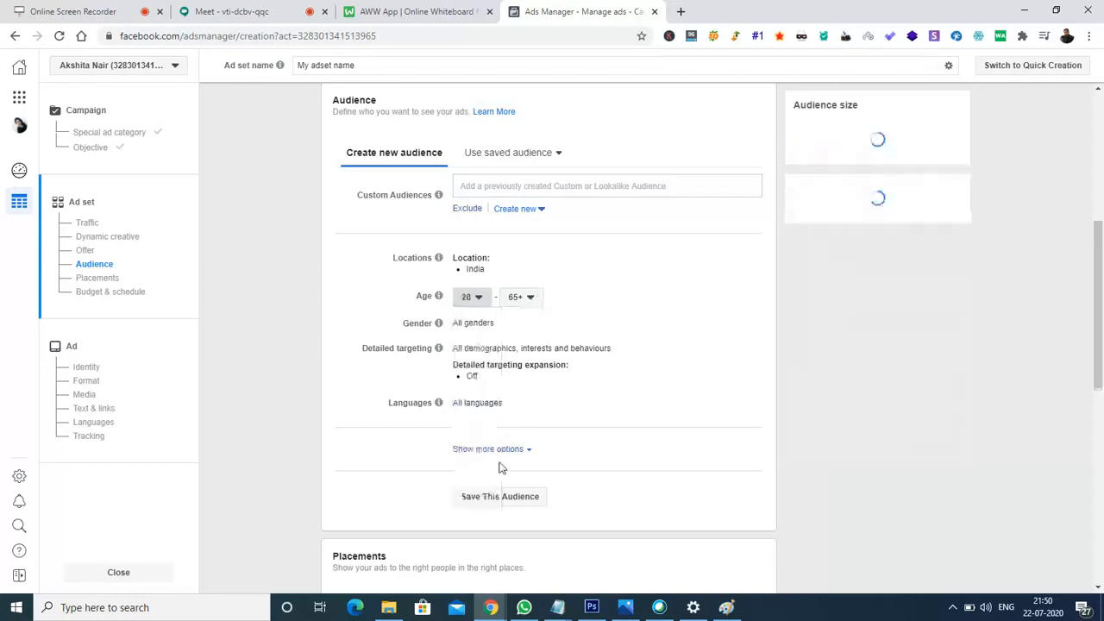
{"action": "left_click", "coordinate": [531, 298]}
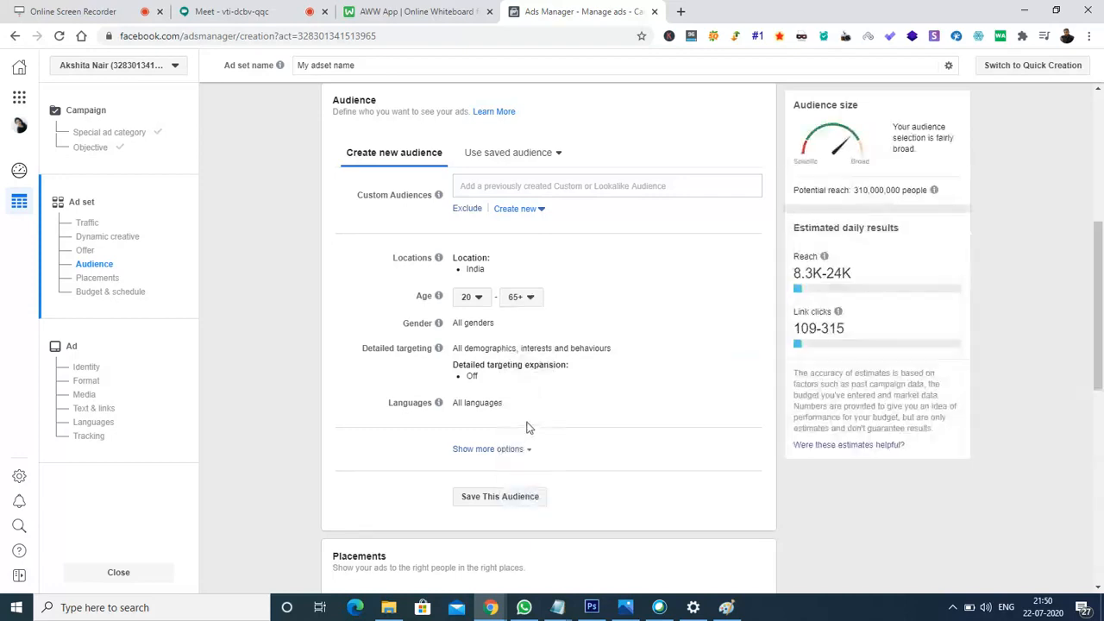
{"action": "left_click", "coordinate": [530, 299]}
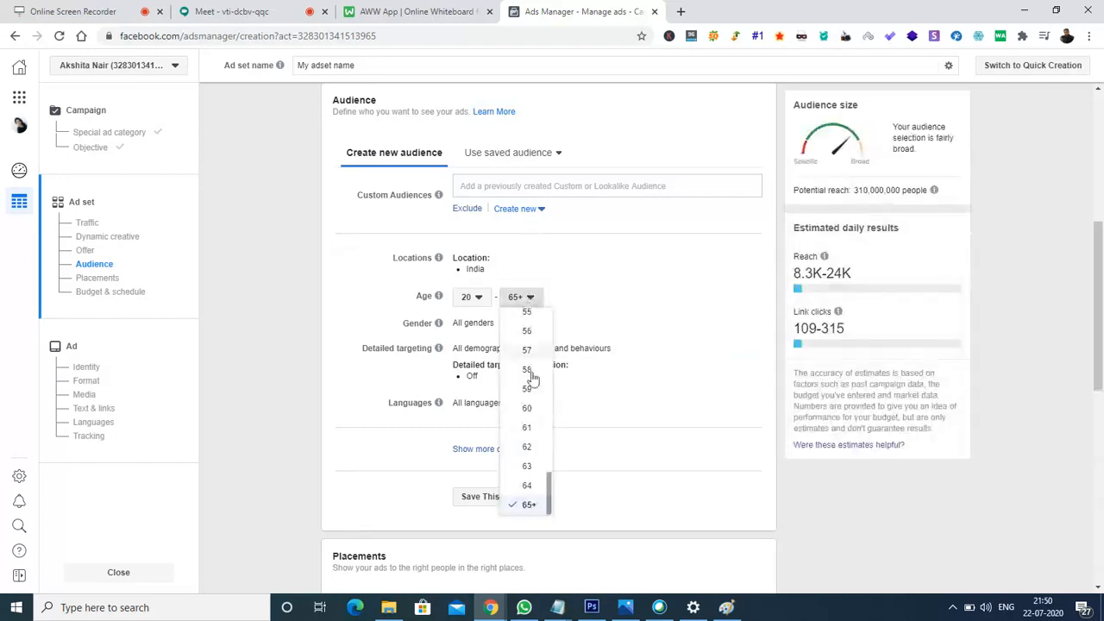
{"action": "left_click", "coordinate": [528, 409]}
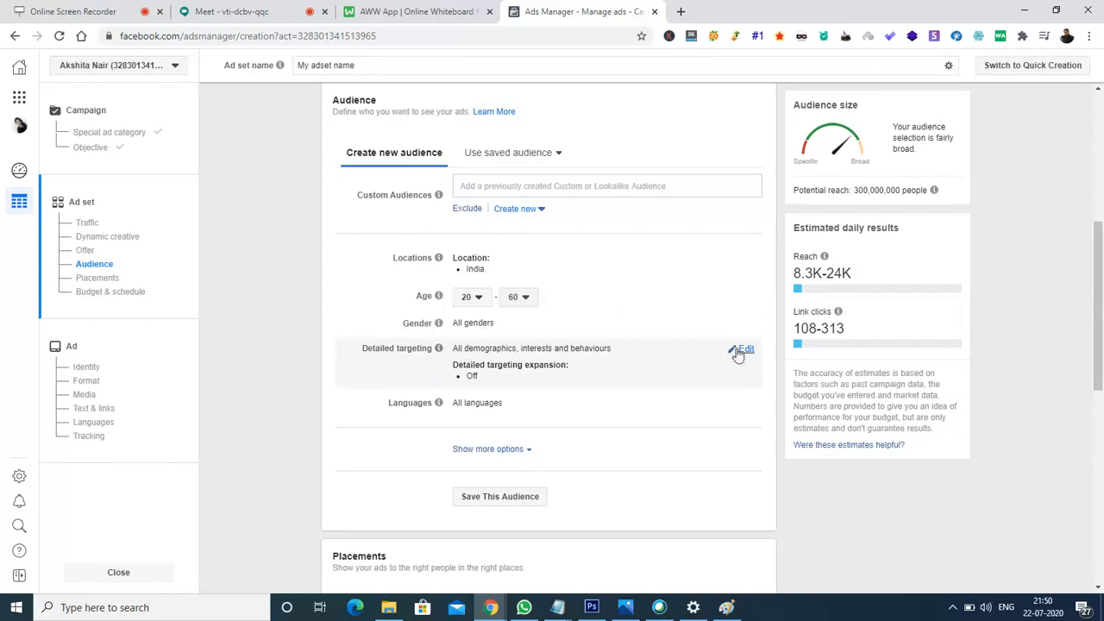
- Open Detailed targeting for editing and turn on detailed targeting expansion
{"action": "left_click", "coordinate": [738, 354]}
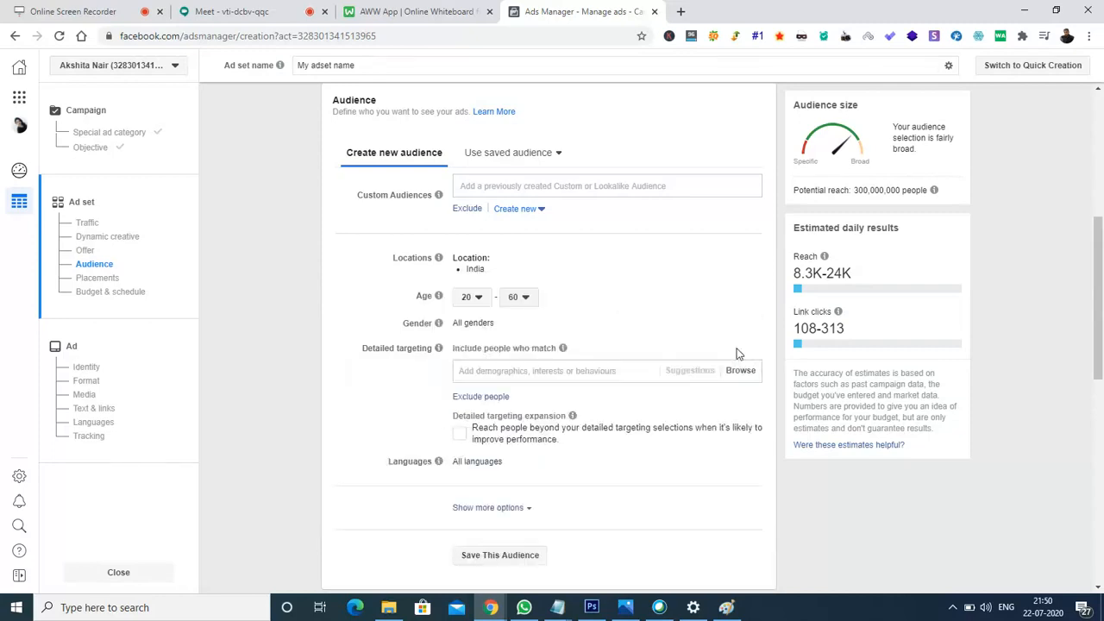
{"action": "left_click", "coordinate": [460, 440]}
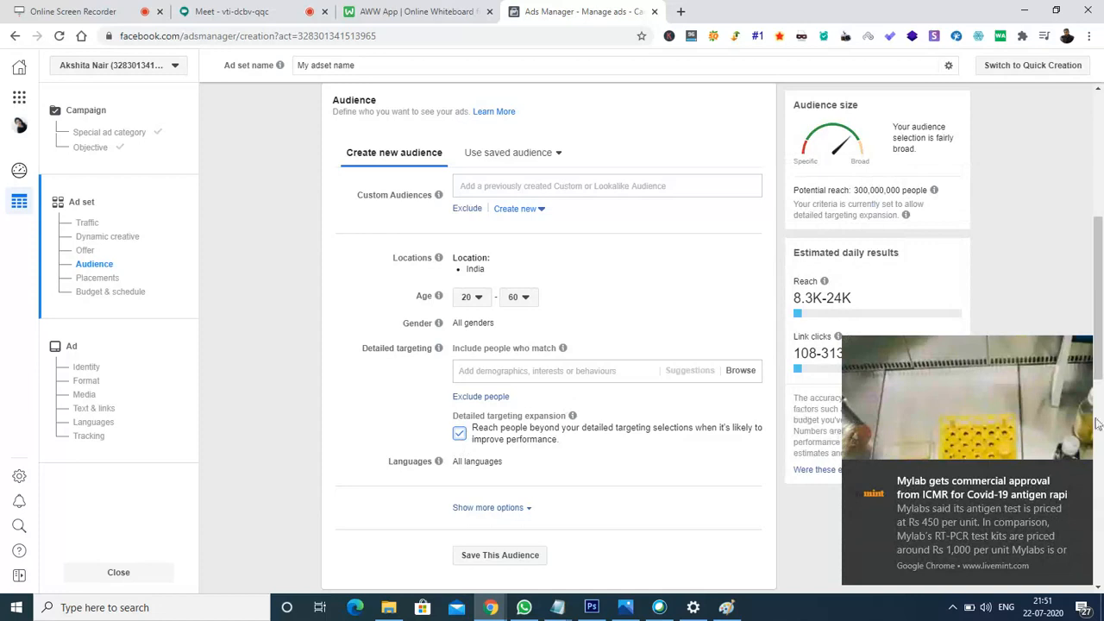
{"action": "left_click", "coordinate": [1078, 475]}
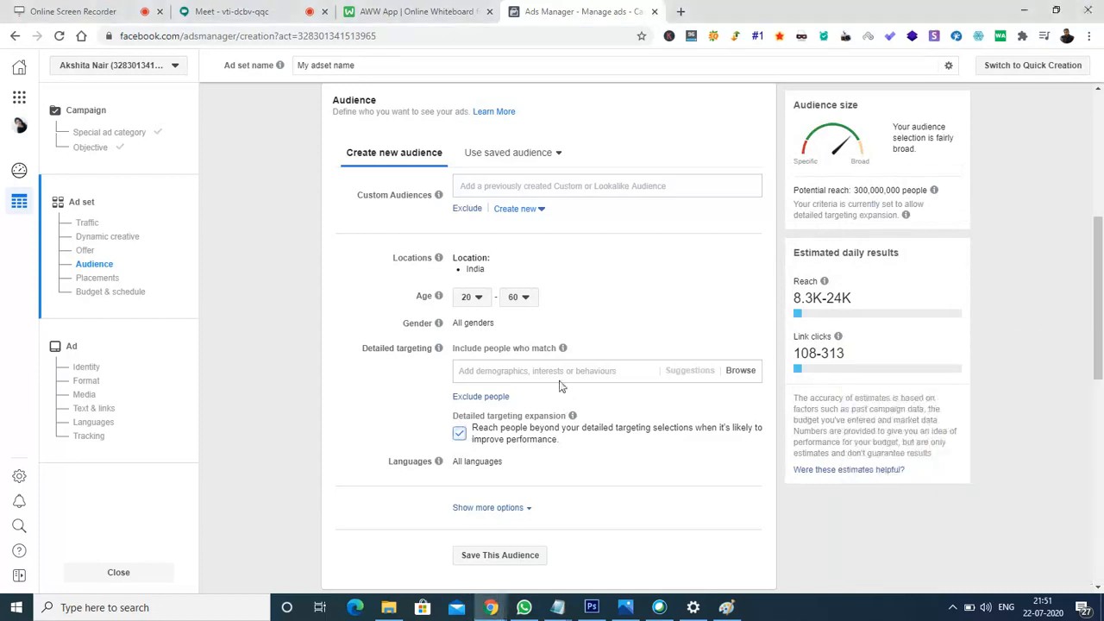
- Search interests for chess, add 'Glossary of chess', then remove it again
{"action": "left_click", "coordinate": [510, 370]}
{"action": "type", "text": "chess board"}
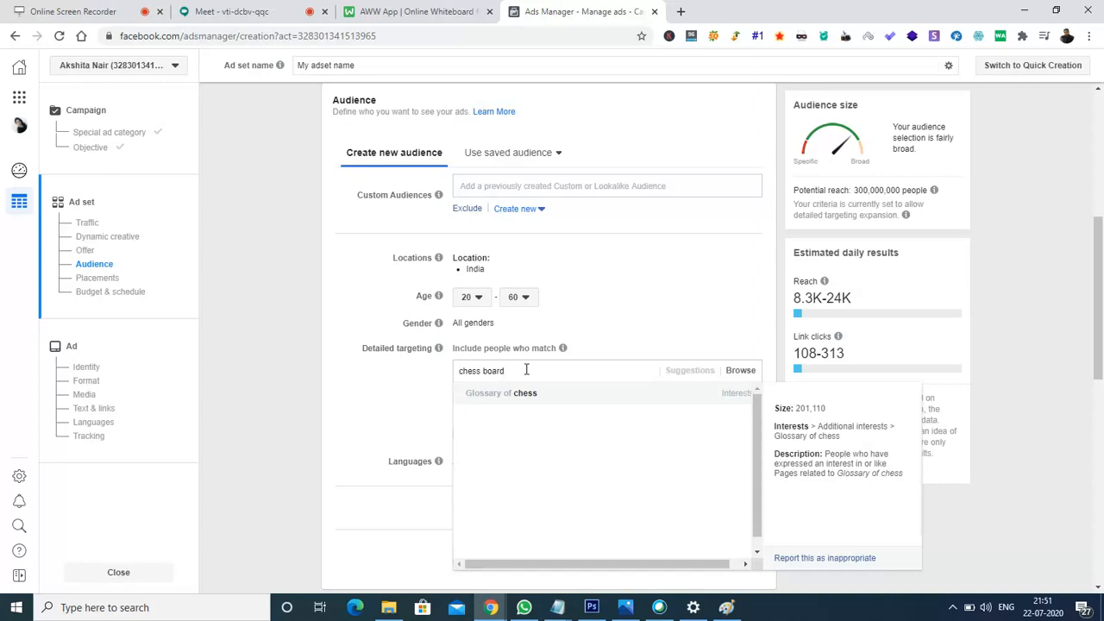
{"action": "key", "text": "BackSpace"}
{"action": "key", "text": "BackSpace"}
{"action": "key", "text": "BackSpace"}
{"action": "key", "text": "BackSpace"}
{"action": "type", "text": "s"}
{"action": "key", "text": "Return"}
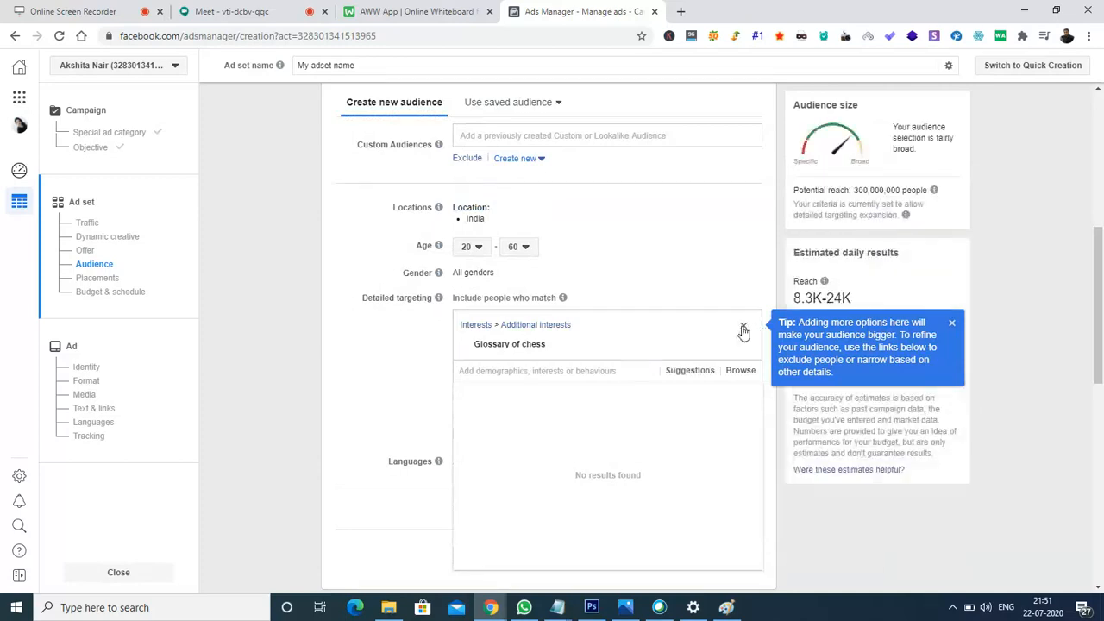
{"action": "left_click", "coordinate": [743, 331]}
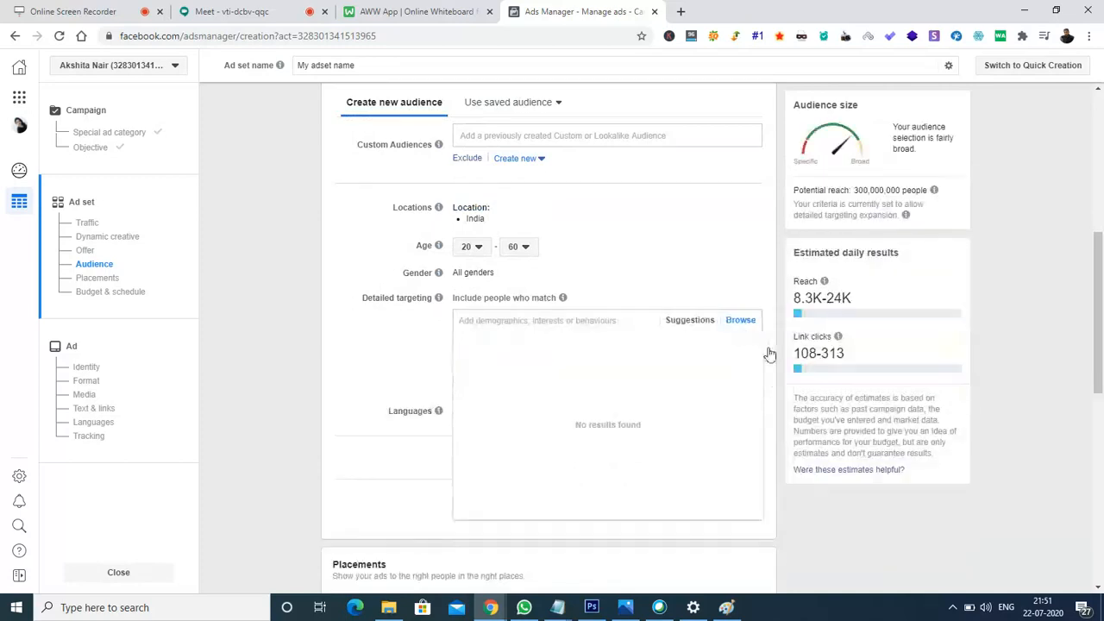
- Search 'chess' and add the Chess interest to the included audience
{"action": "left_click", "coordinate": [588, 321]}
{"action": "type", "text": "chess"}
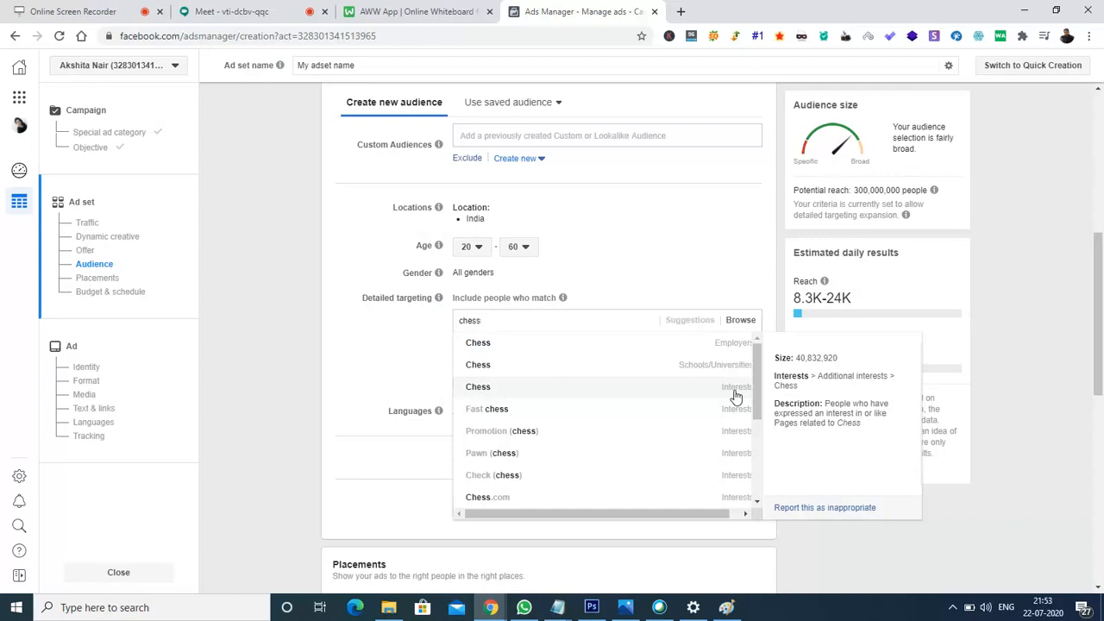
{"action": "left_click", "coordinate": [484, 387]}
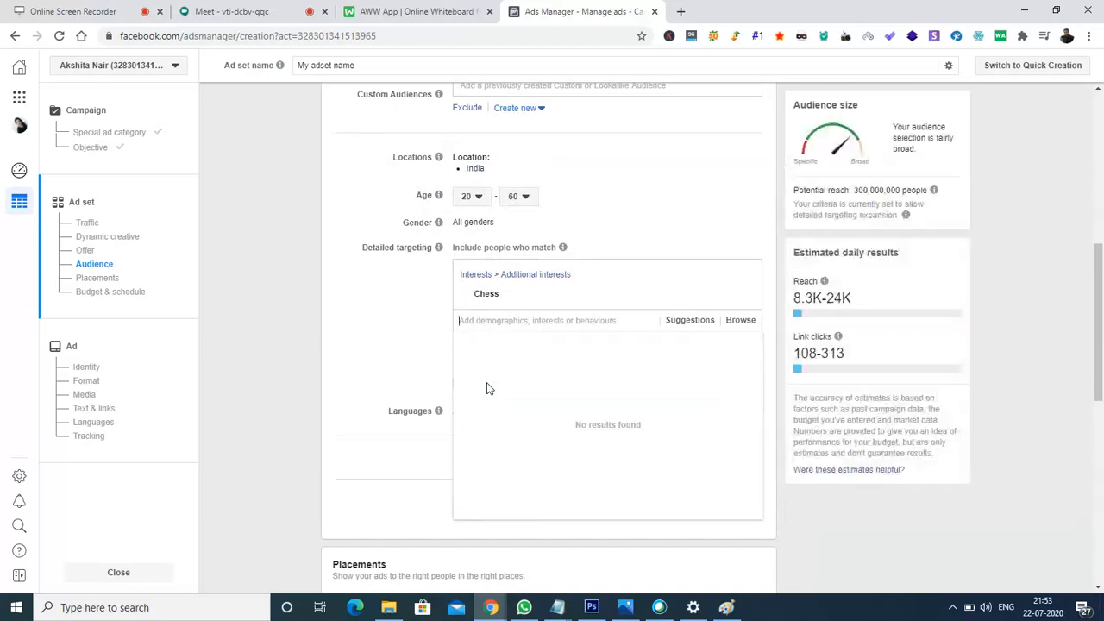
{"action": "left_click", "coordinate": [377, 333]}
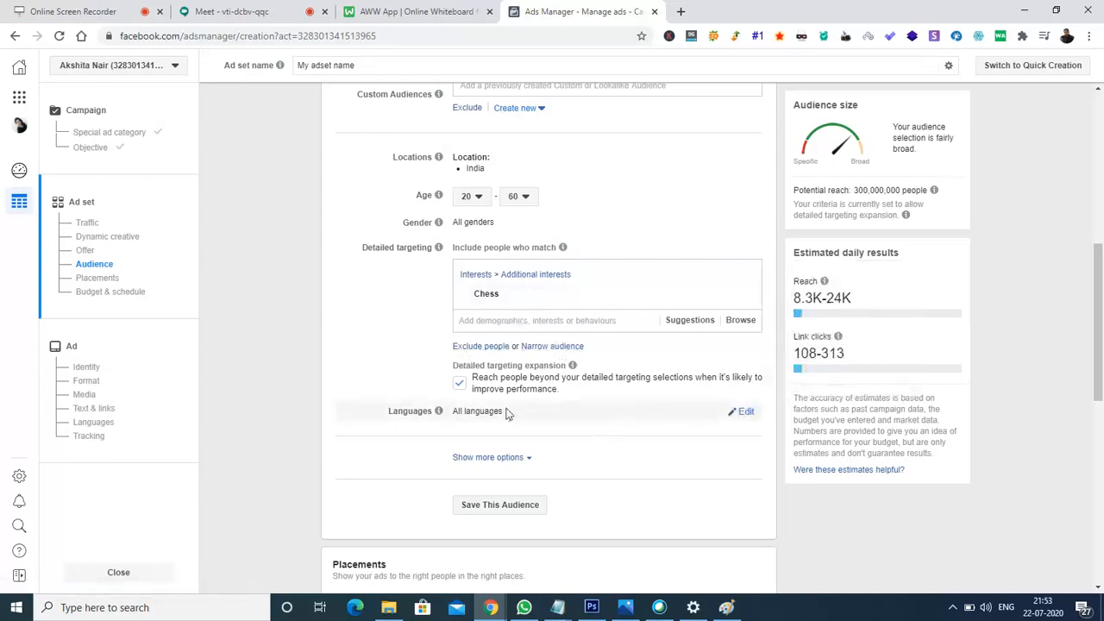
- Set the audience language to English (All)
{"action": "left_click", "coordinate": [747, 413]}
{"action": "left_click", "coordinate": [588, 414]}
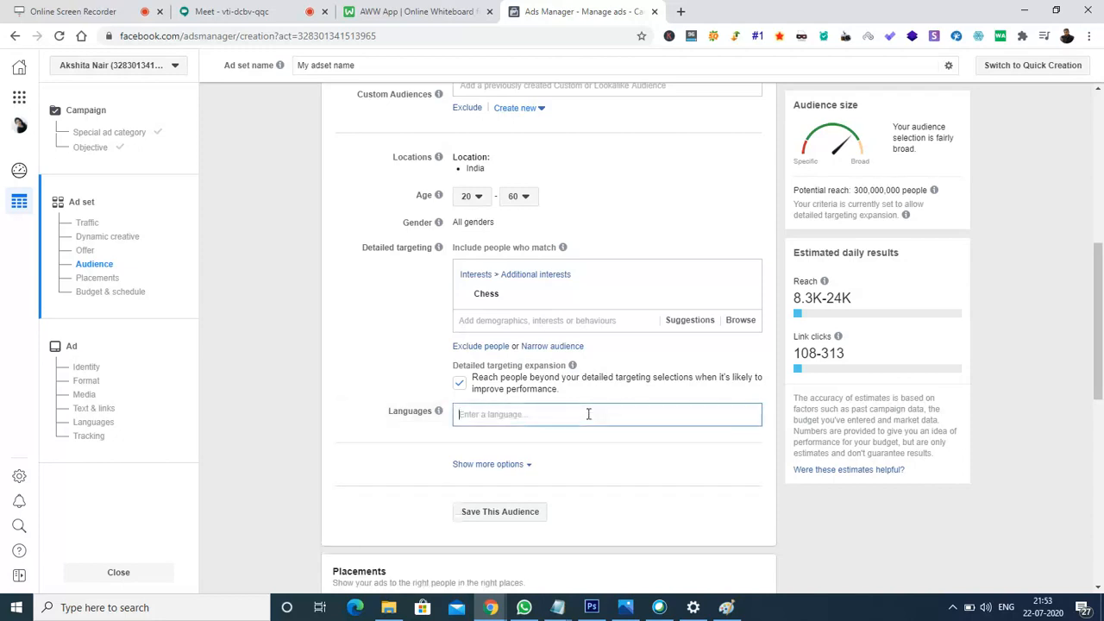
{"action": "type", "text": "engli"}
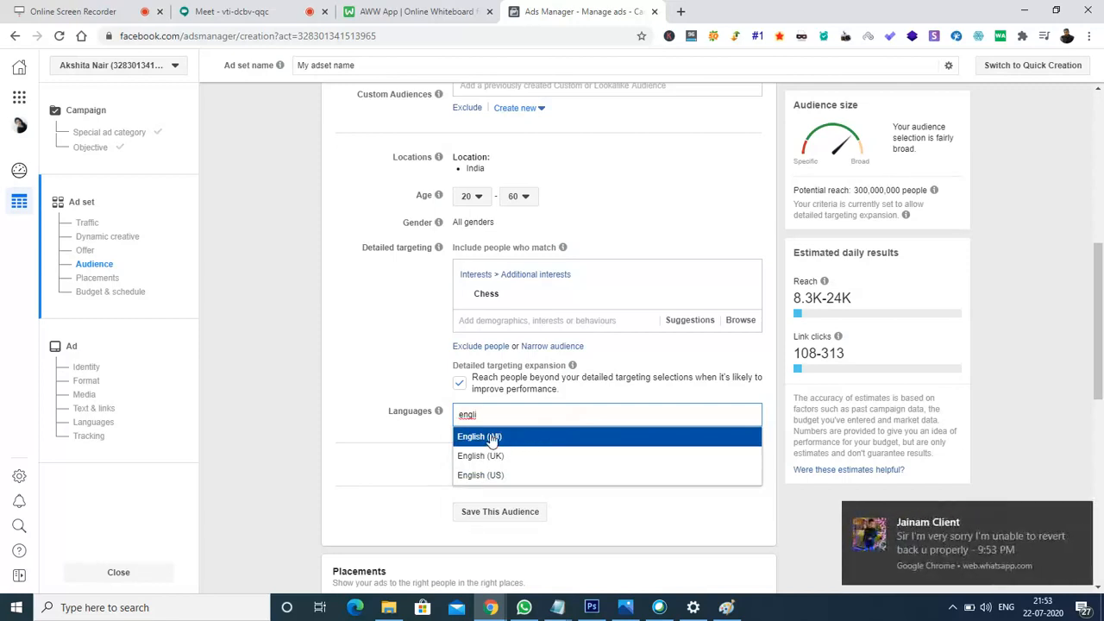
{"action": "left_click", "coordinate": [518, 443]}
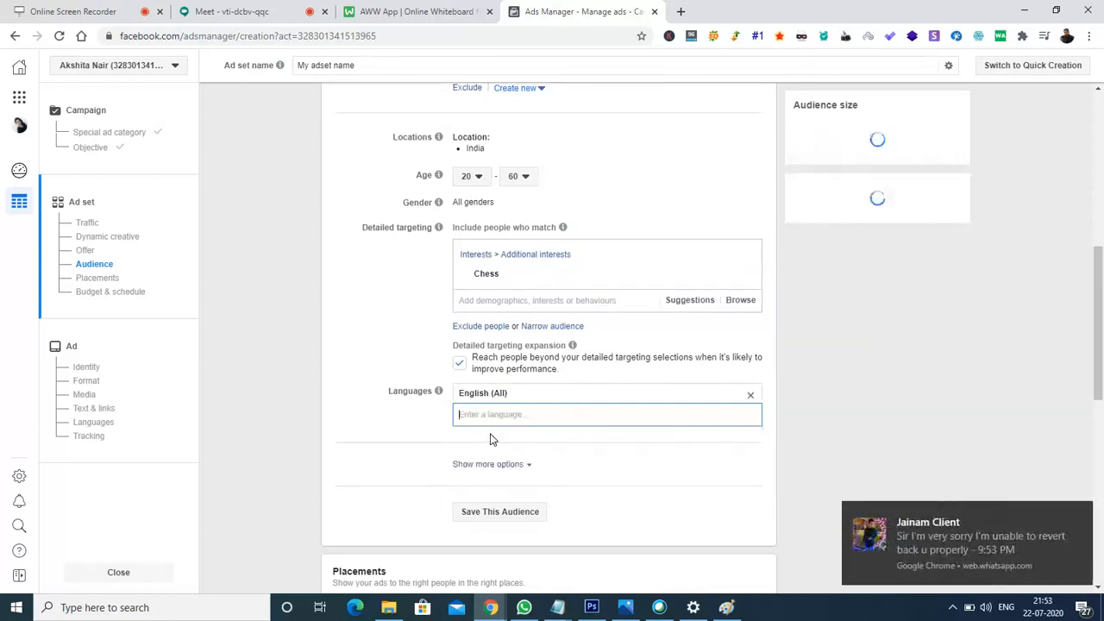
- Dismiss the repeated chat notifications popping up on screen
{"action": "left_click", "coordinate": [1079, 514]}
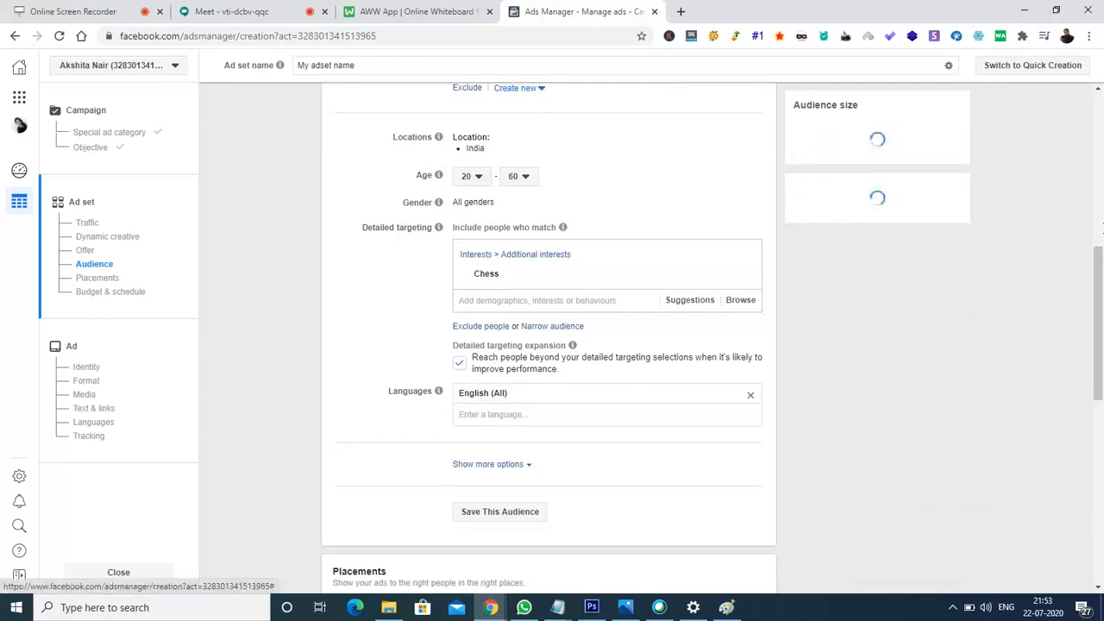
{"action": "left_click_drag", "start_coordinate": [1100, 292], "coordinate": [1100, 327]}
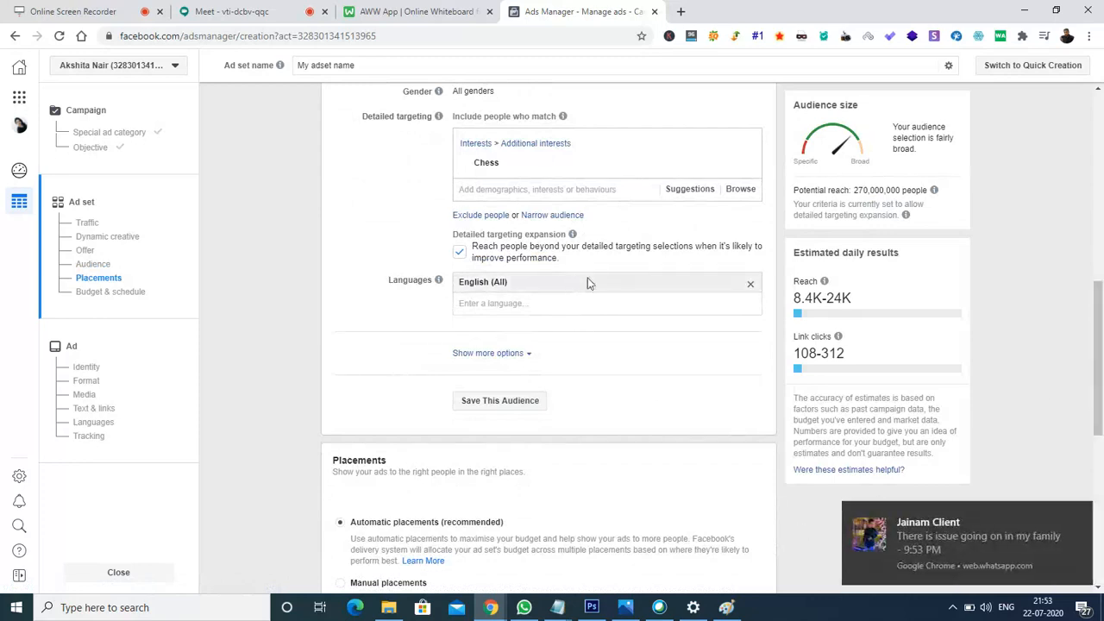
{"action": "left_click", "coordinate": [1075, 516]}
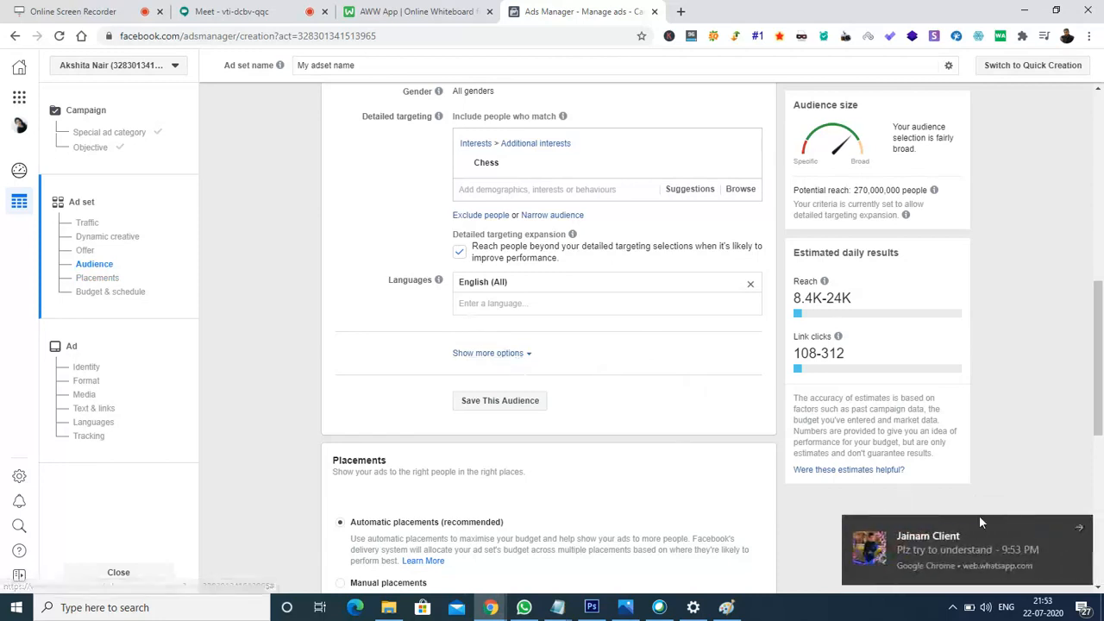
{"action": "left_click", "coordinate": [1076, 528]}
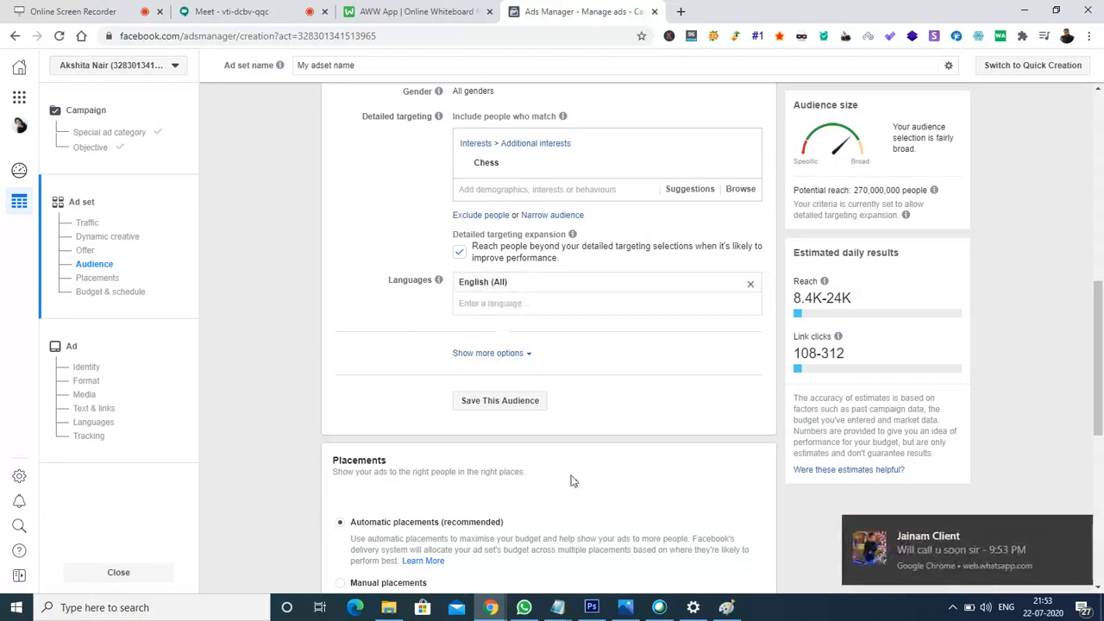
{"action": "left_click", "coordinate": [1078, 530]}
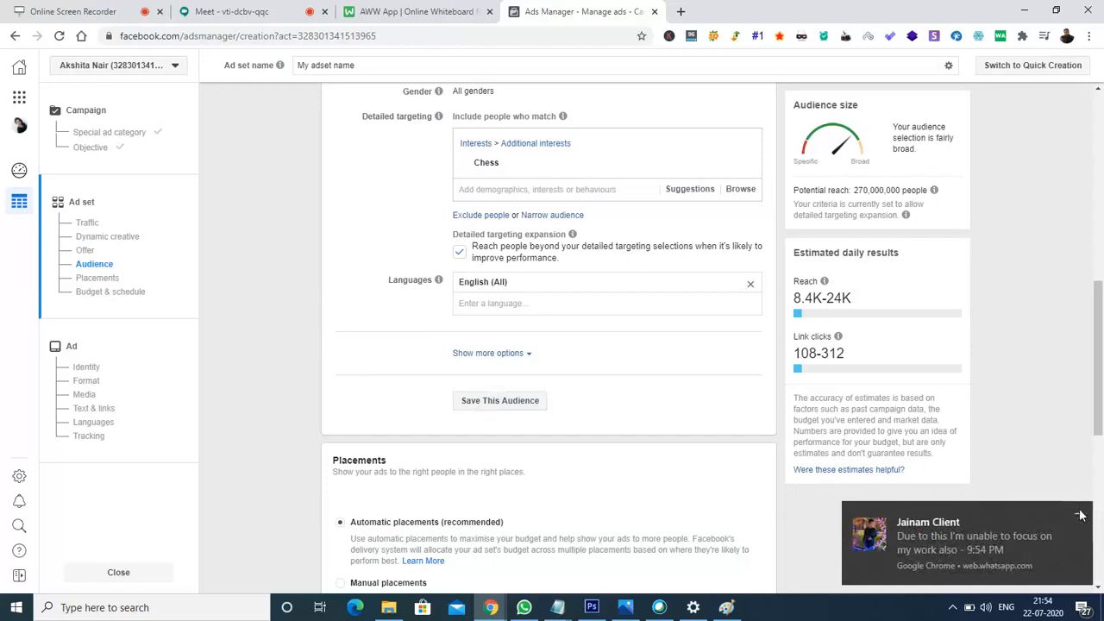
{"action": "left_click", "coordinate": [1080, 515]}
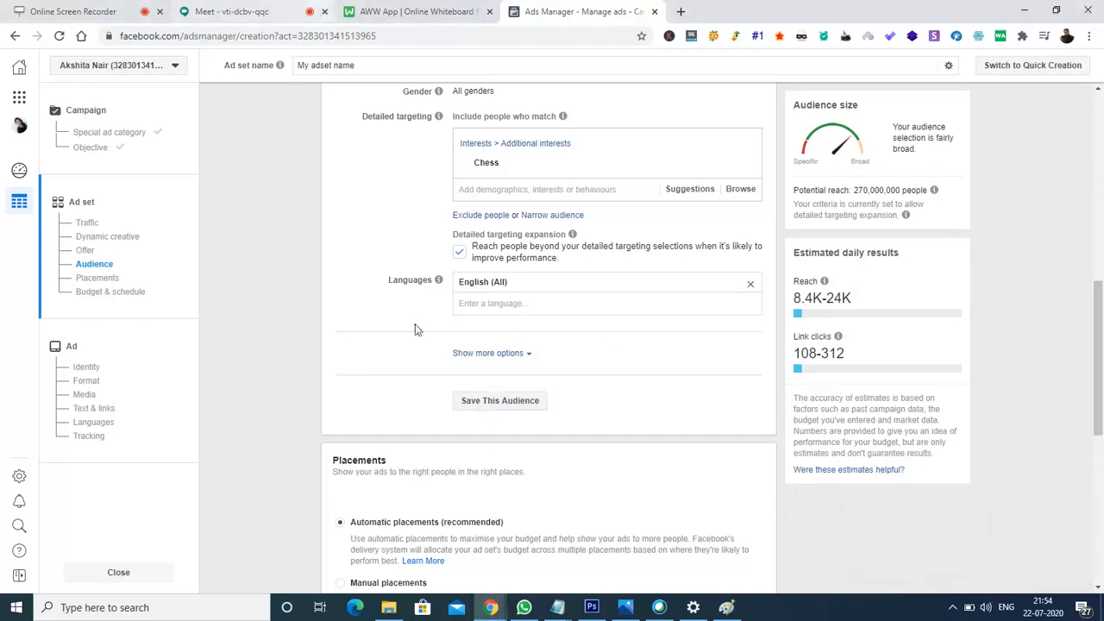
- Close the WhatsApp tab in the WellDelivered Chrome window, then return to Ads Manager
{"action": "mouse_move", "coordinate": [489, 607]}
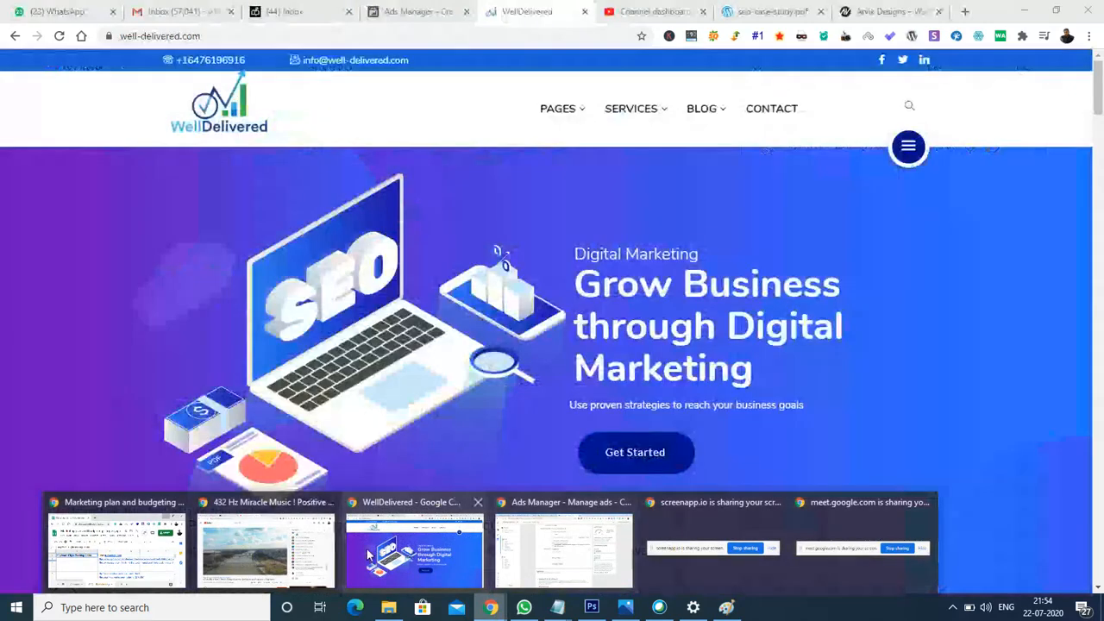
{"action": "left_click", "coordinate": [369, 552]}
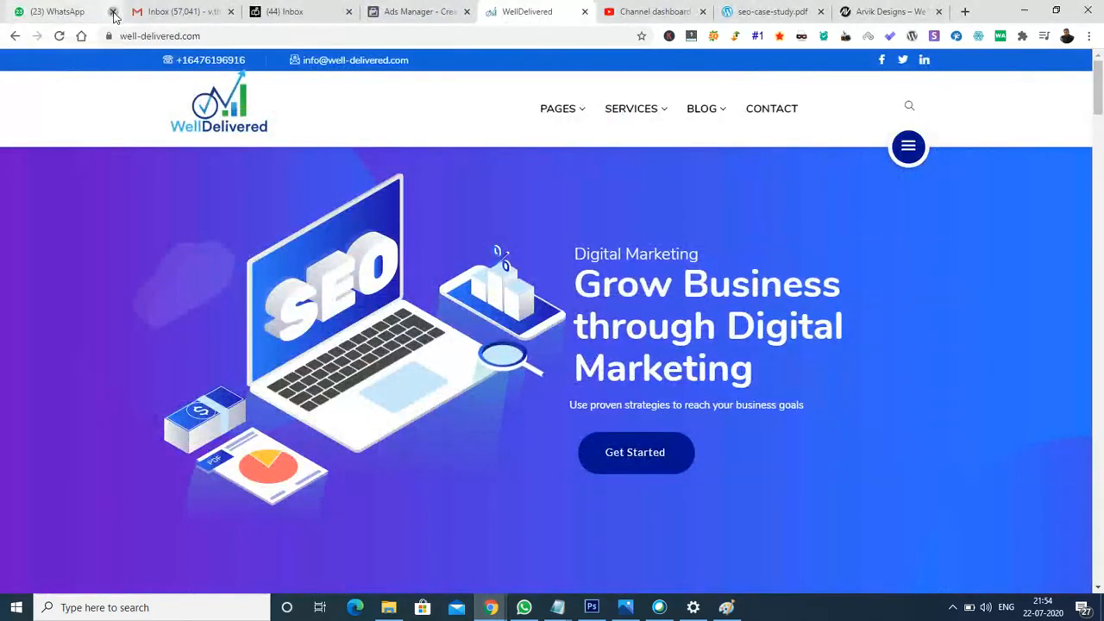
{"action": "left_click", "coordinate": [112, 12]}
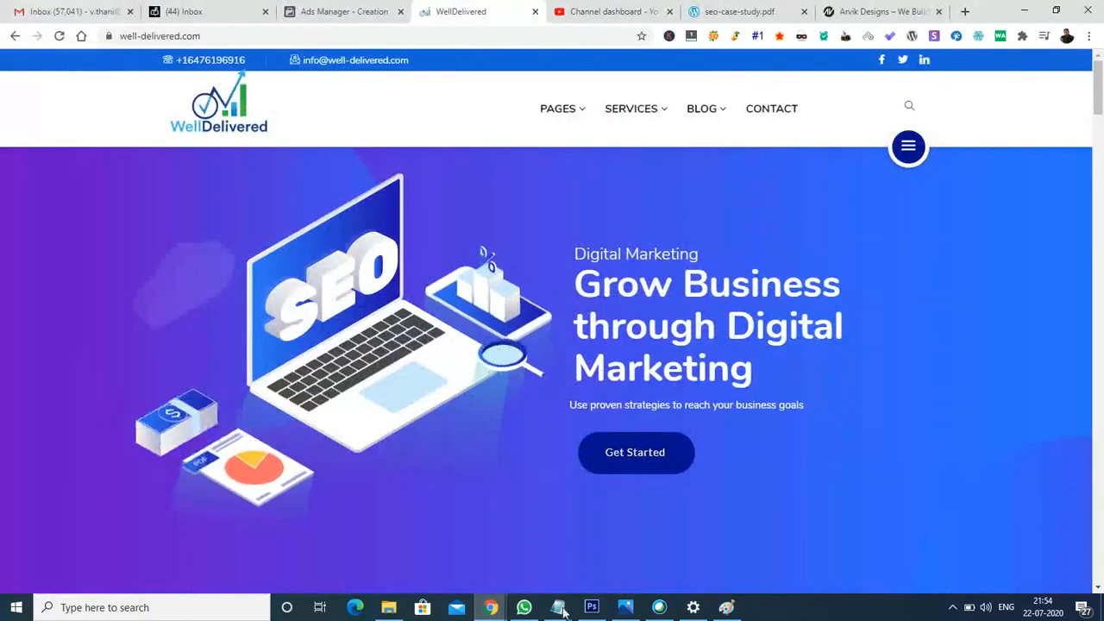
{"action": "mouse_move", "coordinate": [491, 609]}
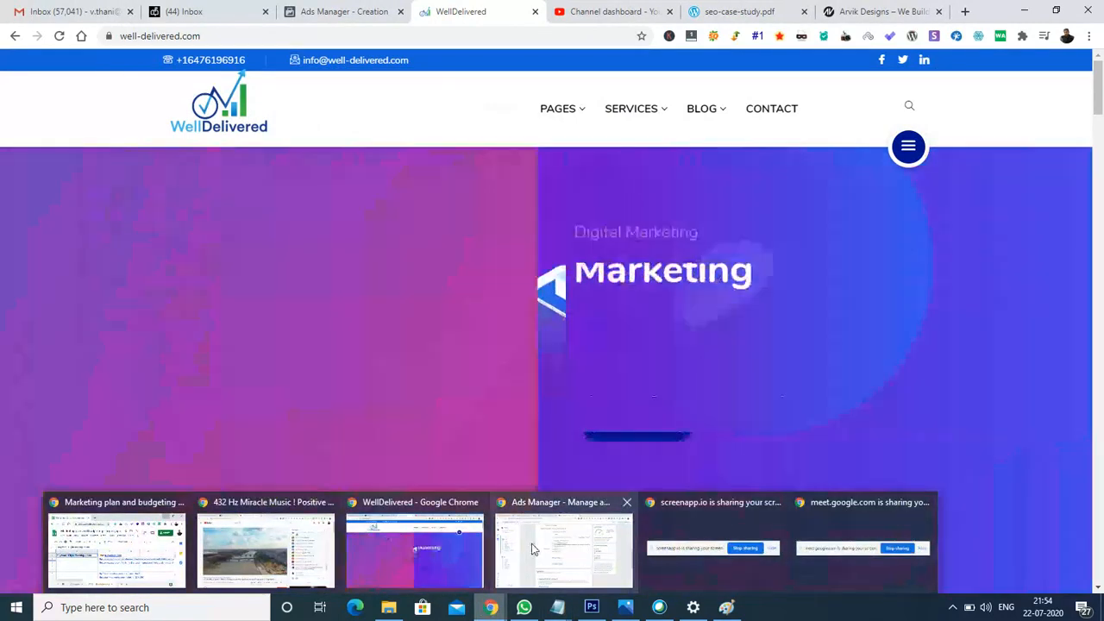
{"action": "left_click", "coordinate": [532, 549]}
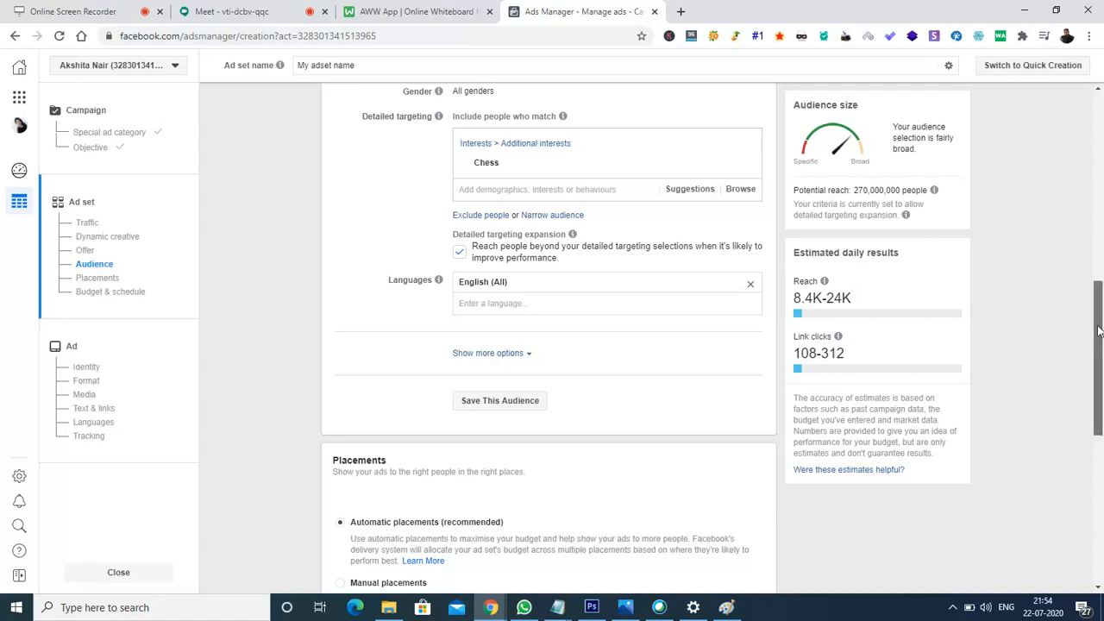
- Switch the ad set's placements from automatic to Manual placements
{"action": "scroll", "coordinate": [1099, 330], "scroll_direction": "down", "scroll_amount": 4}
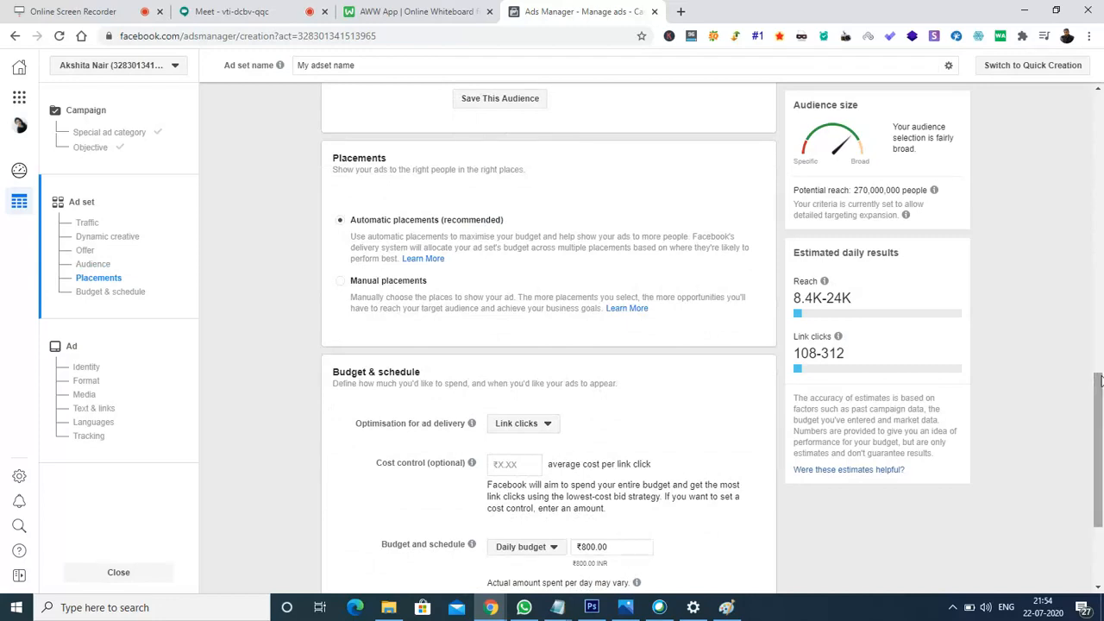
{"action": "mouse_move", "coordinate": [1098, 382]}
{"action": "left_mouse_down"}
{"action": "mouse_move", "coordinate": [1099, 430]}
{"action": "mouse_move", "coordinate": [1099, 376]}
{"action": "left_mouse_up"}
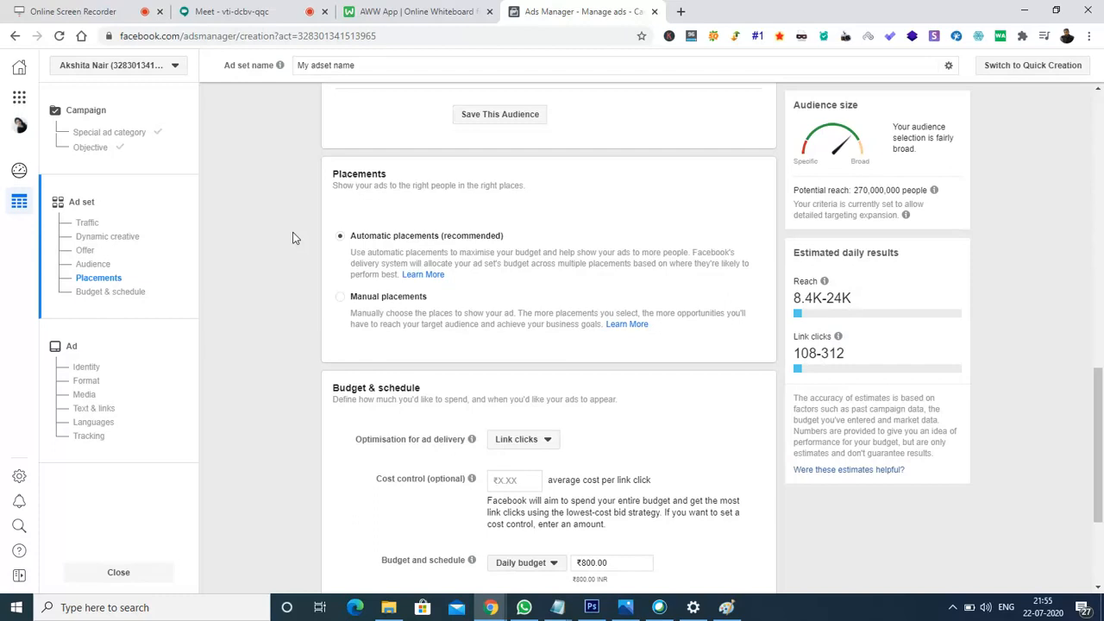
{"action": "left_click", "coordinate": [340, 299]}
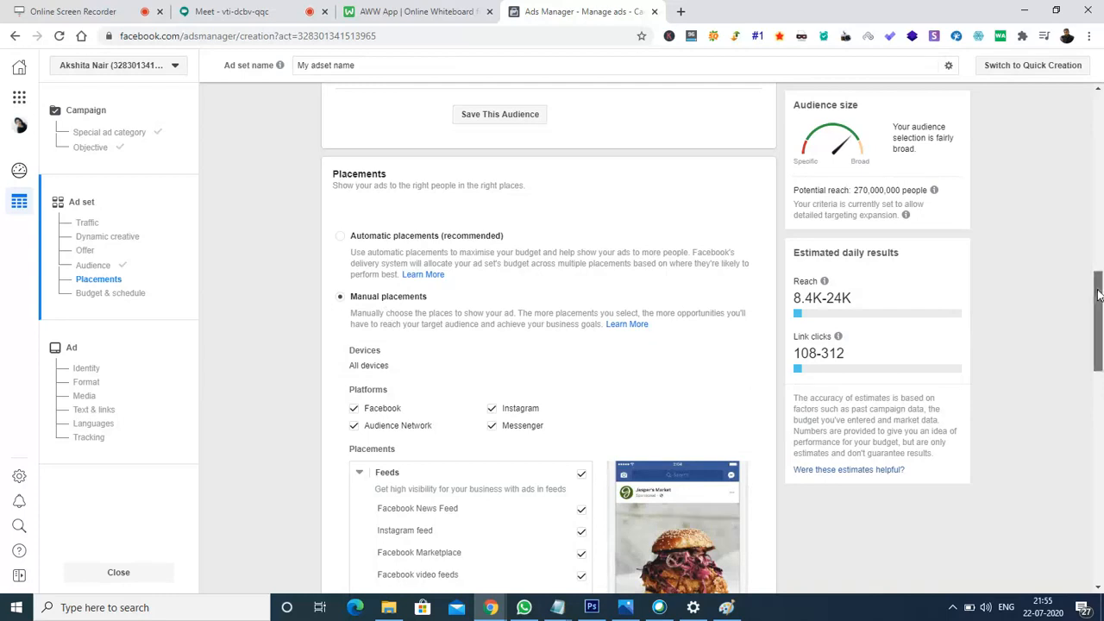
{"action": "scroll", "coordinate": [1100, 323], "scroll_direction": "down", "scroll_amount": 2}
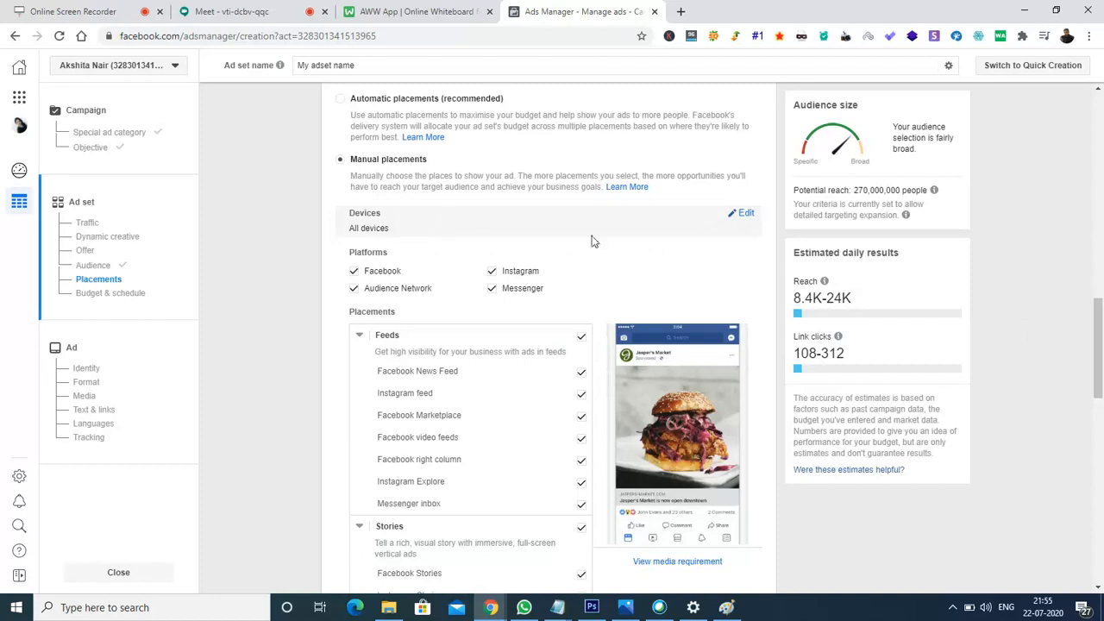
- Limit placements to Mobile devices only, on Facebook and Instagram only
{"action": "left_click", "coordinate": [744, 214]}
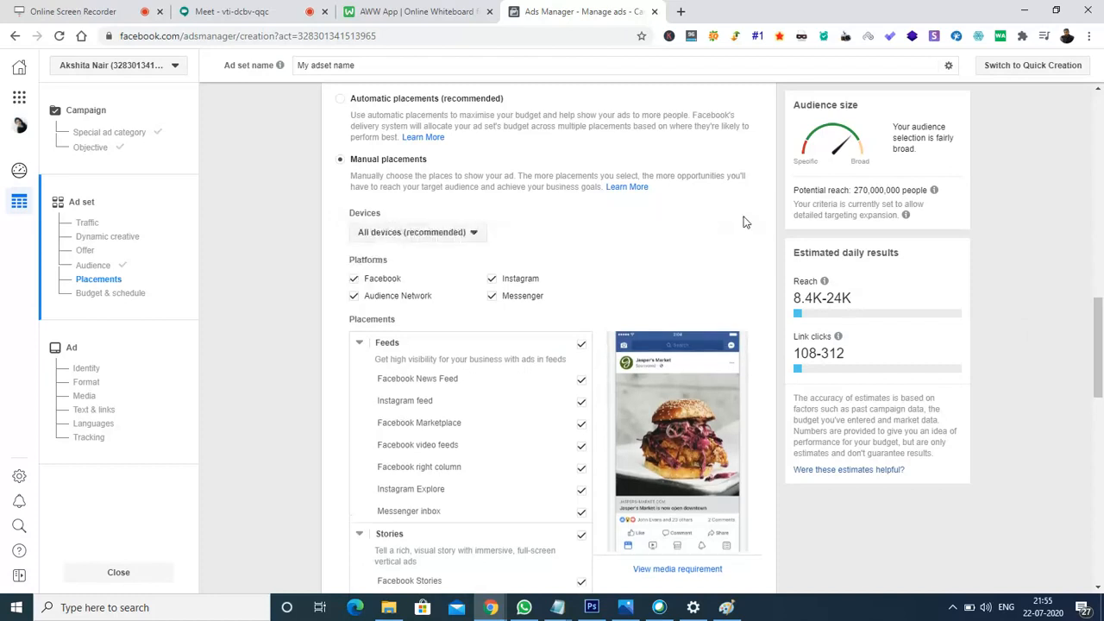
{"action": "left_click", "coordinate": [463, 236]}
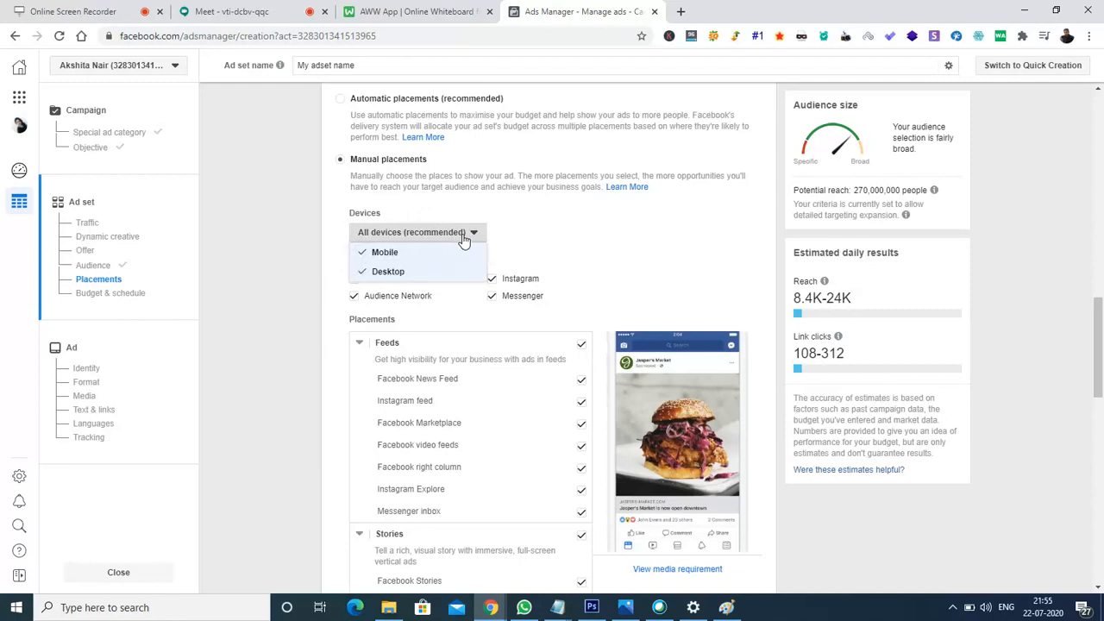
{"action": "left_click", "coordinate": [388, 273]}
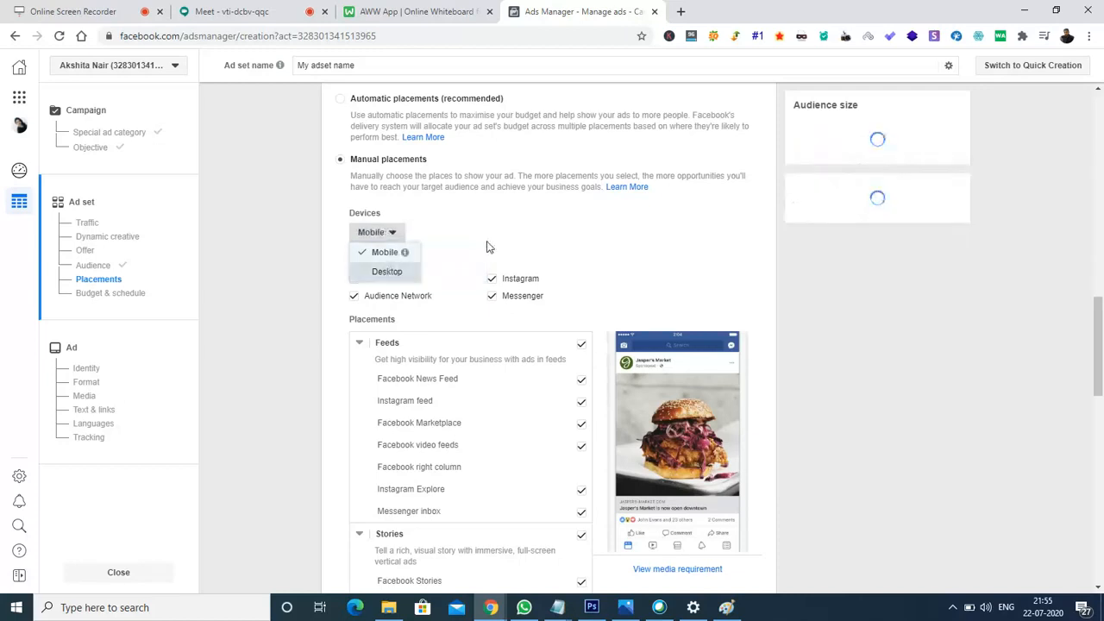
{"action": "left_click", "coordinate": [367, 231]}
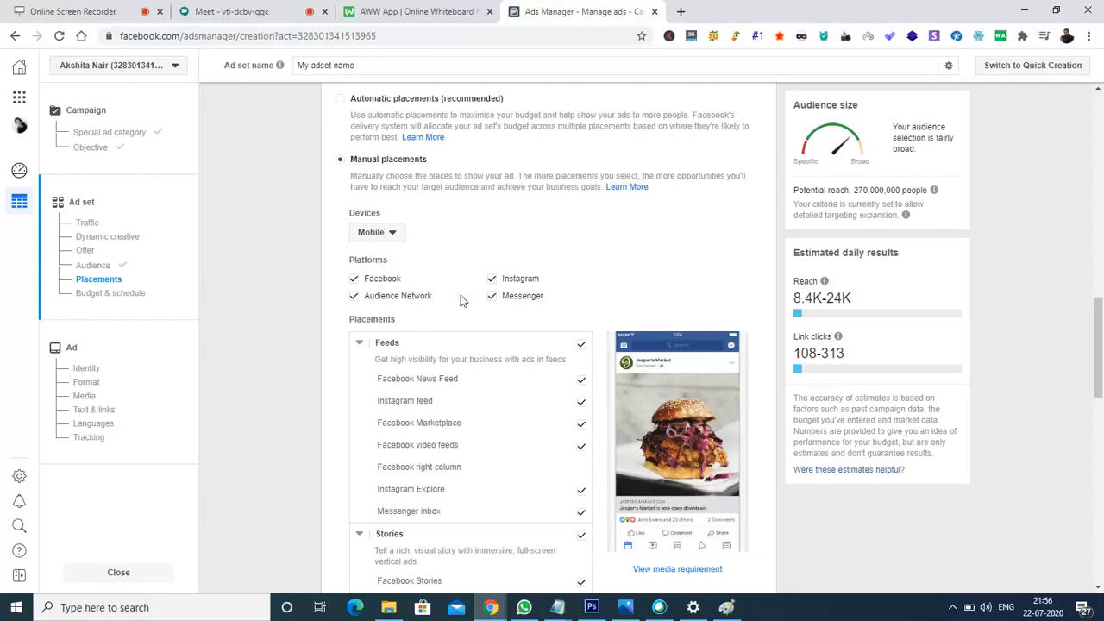
{"action": "left_click", "coordinate": [352, 298]}
{"action": "left_click", "coordinate": [490, 302]}
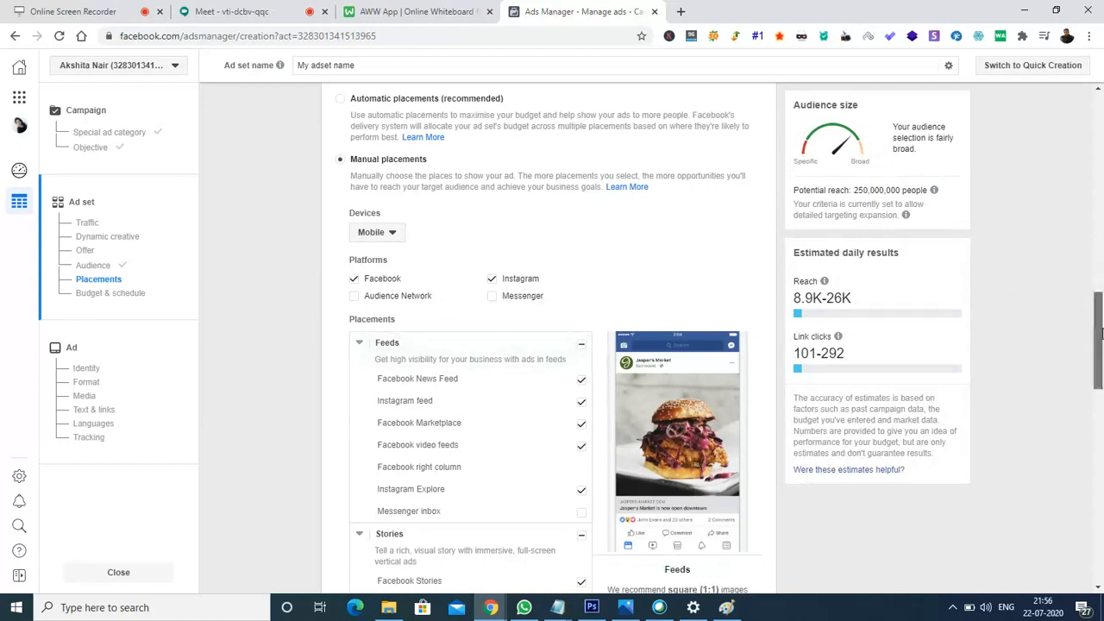
{"action": "scroll", "coordinate": [1100, 334], "scroll_direction": "down", "scroll_amount": 2}
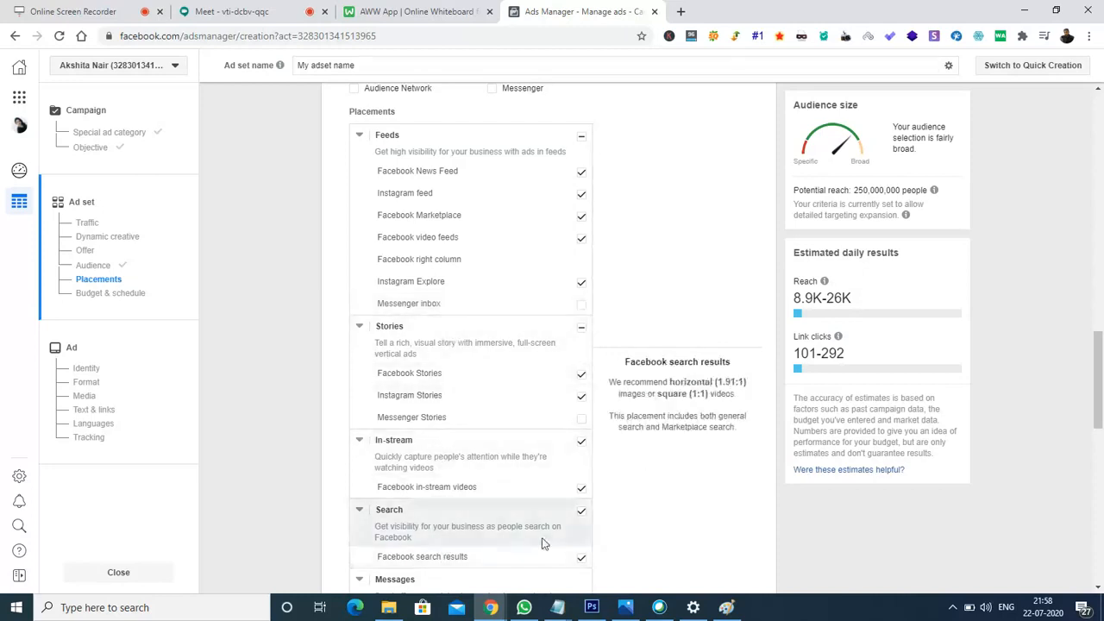
{"action": "left_click_drag", "start_coordinate": [1101, 331], "coordinate": [1101, 434]}
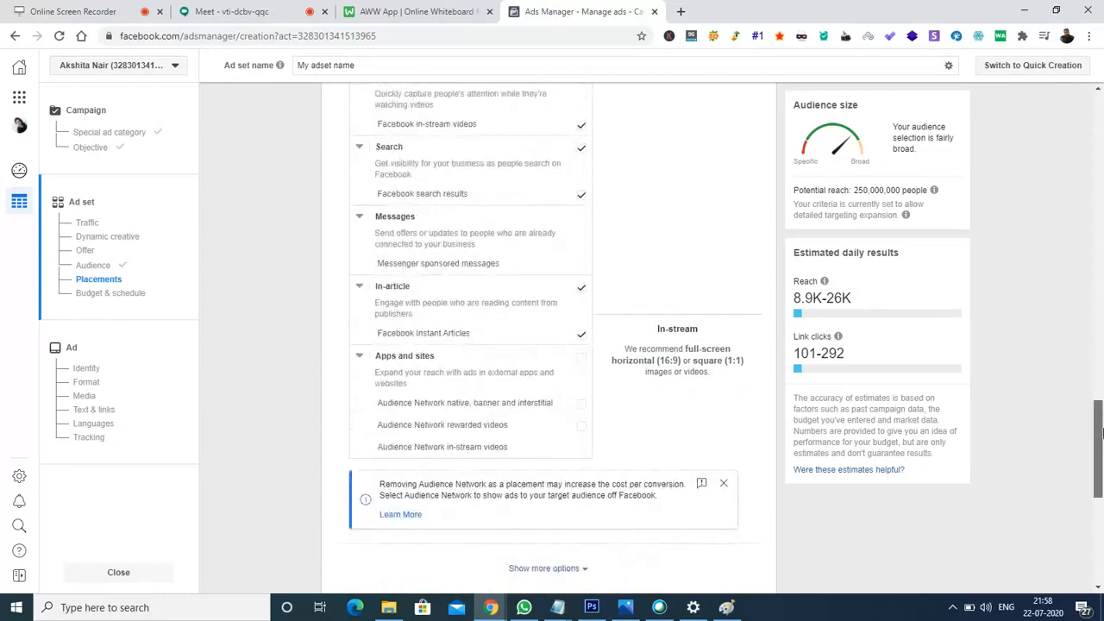
{"action": "left_click", "coordinate": [724, 486]}
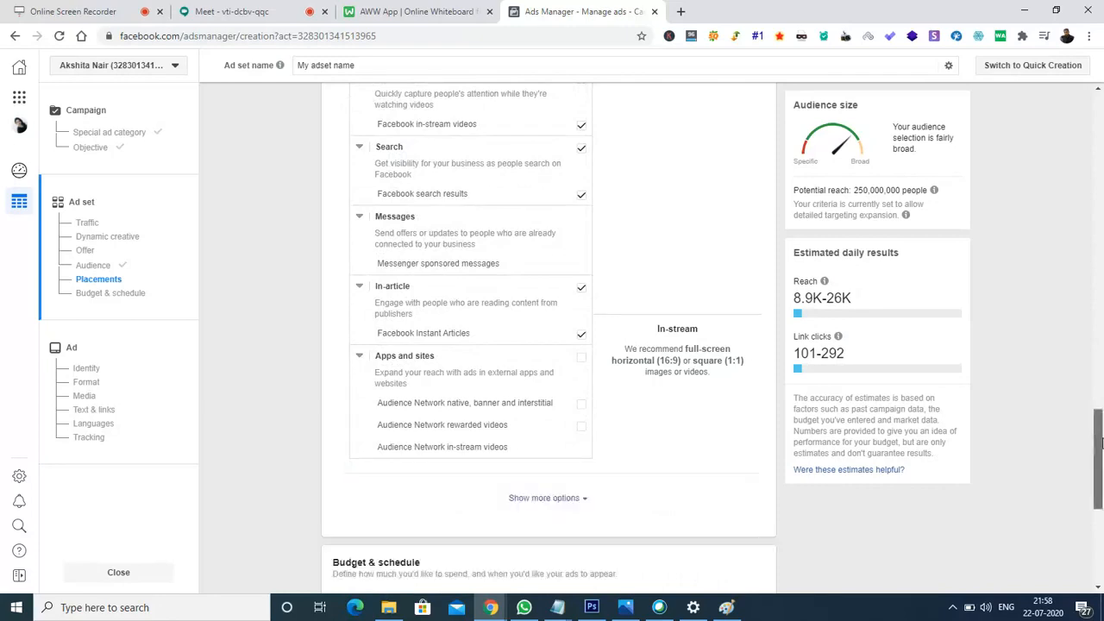
{"action": "left_click_drag", "start_coordinate": [1101, 421], "coordinate": [1100, 306]}
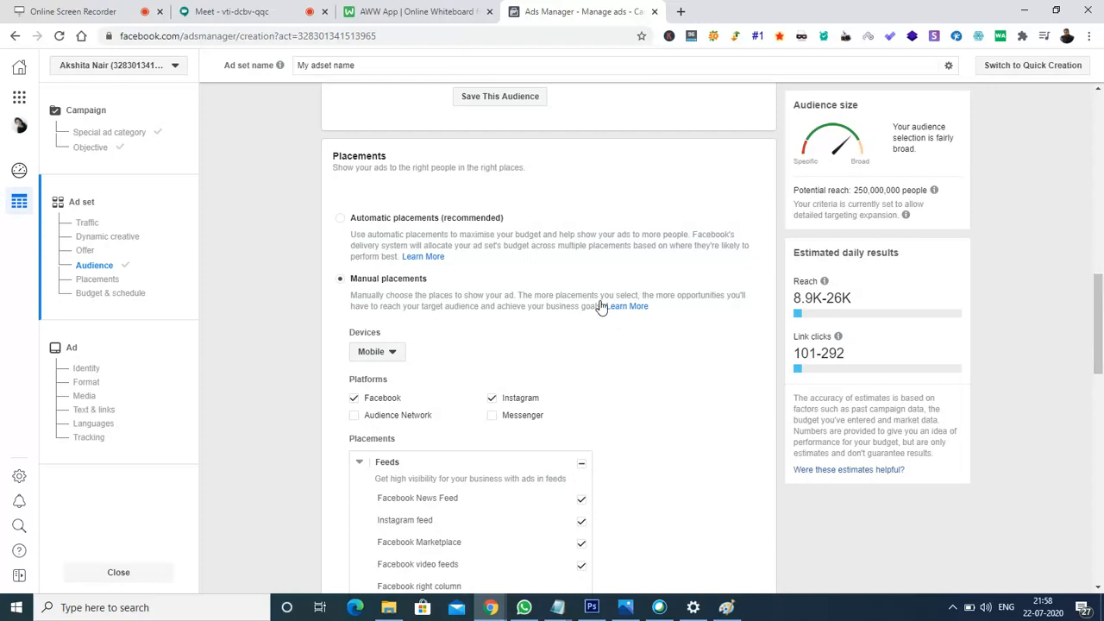
- Restore Automatic placements and show the ad delivery optimisation options under Budget & schedule
{"action": "left_click", "coordinate": [341, 221]}
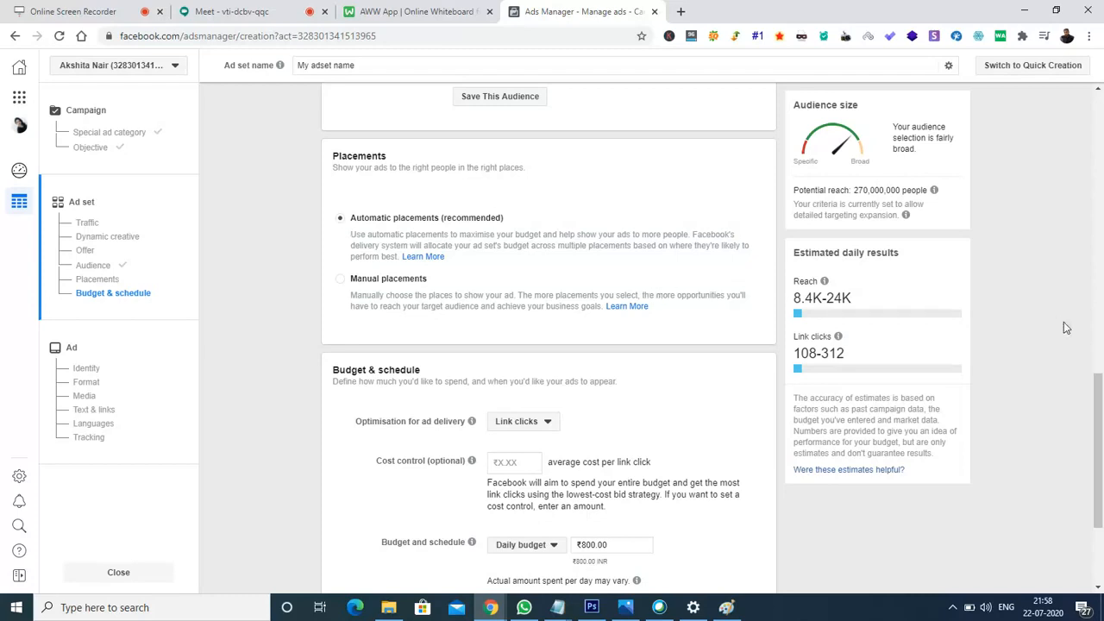
{"action": "left_click_drag", "start_coordinate": [1101, 405], "coordinate": [1101, 461]}
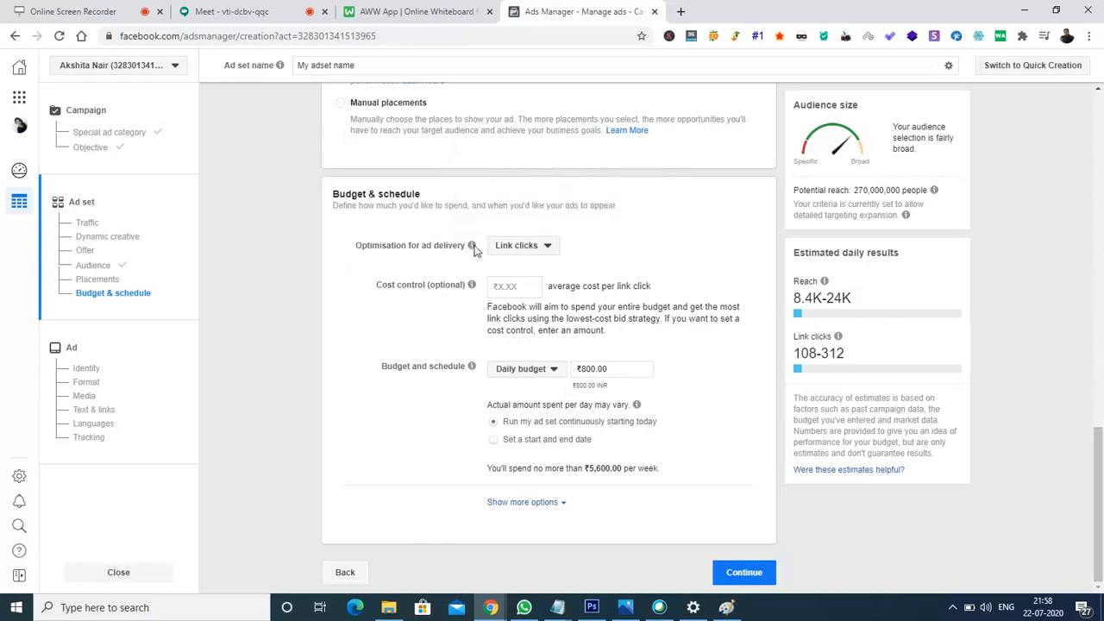
{"action": "left_click", "coordinate": [553, 248]}
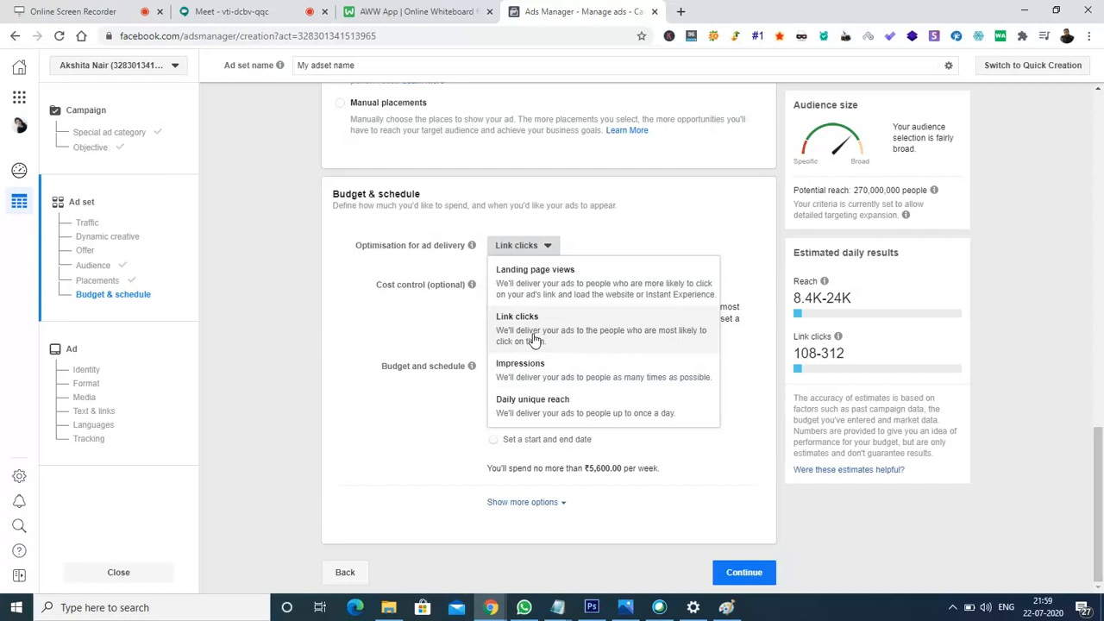
- Keep Link clicks optimisation and cap the cost per link click at ₹4.00
{"action": "left_click", "coordinate": [412, 286]}
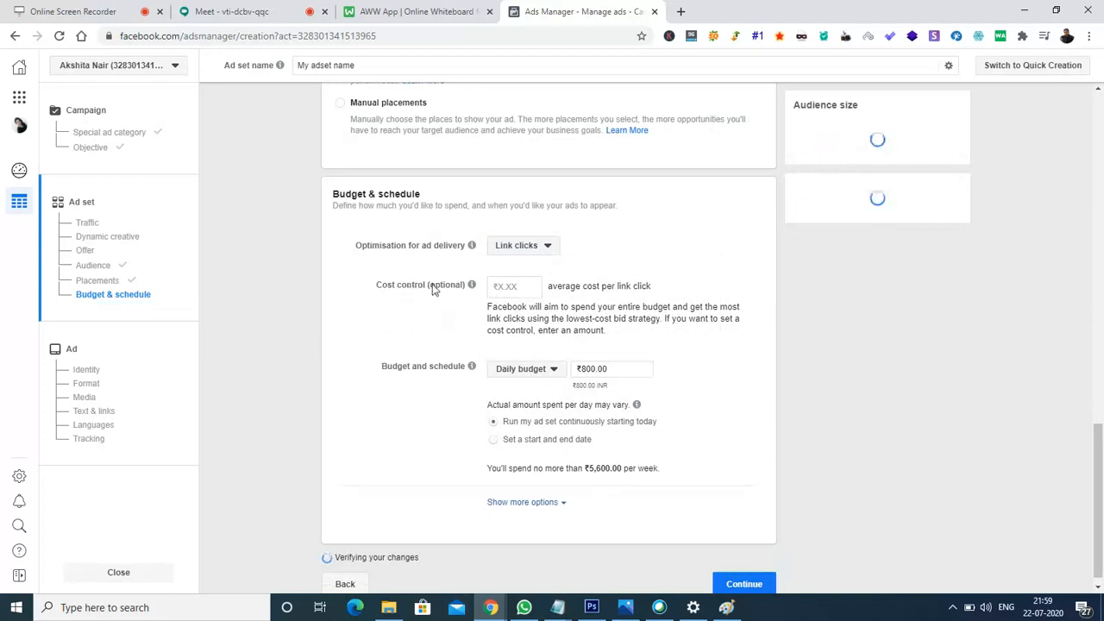
{"action": "left_click", "coordinate": [524, 288]}
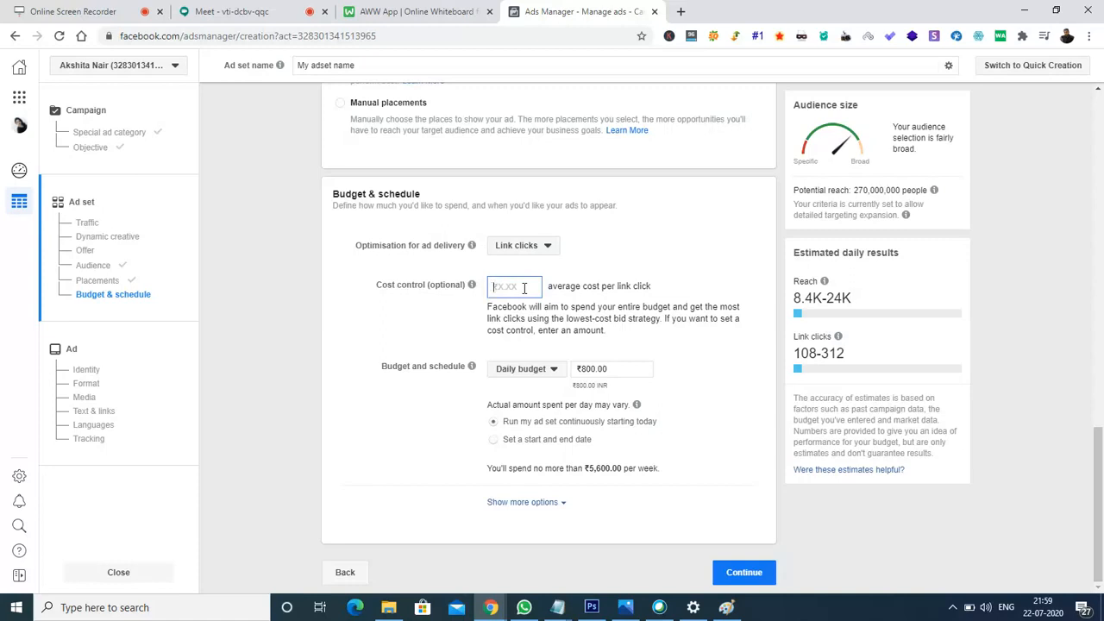
{"action": "type", "text": "4"}
{"action": "left_click", "coordinate": [449, 316]}
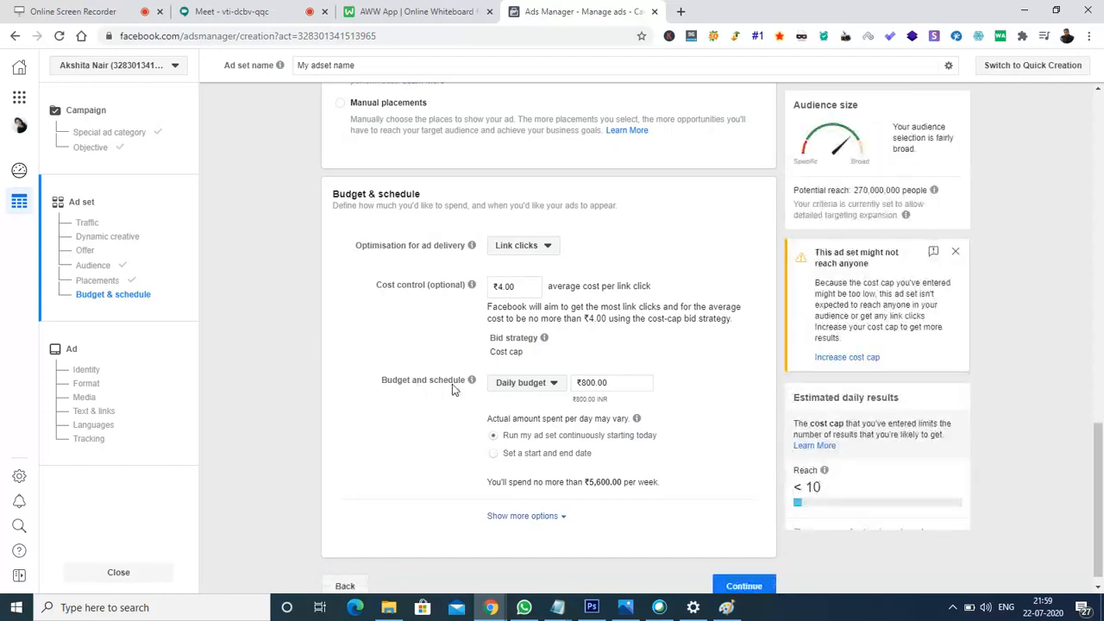
{"action": "left_click", "coordinate": [538, 390]}
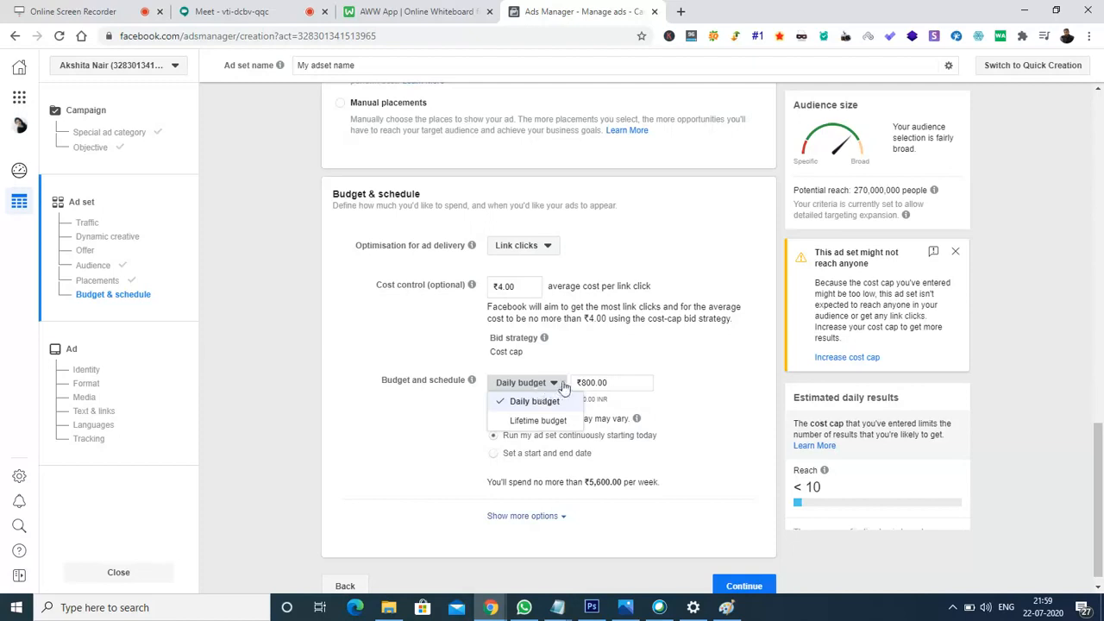
- Switch the ad set from a daily budget to a lifetime budget and change the amount to 1,000.00
{"action": "left_click", "coordinate": [586, 382]}
{"action": "key", "text": "BackSpace"}
{"action": "type", "text": "1"}
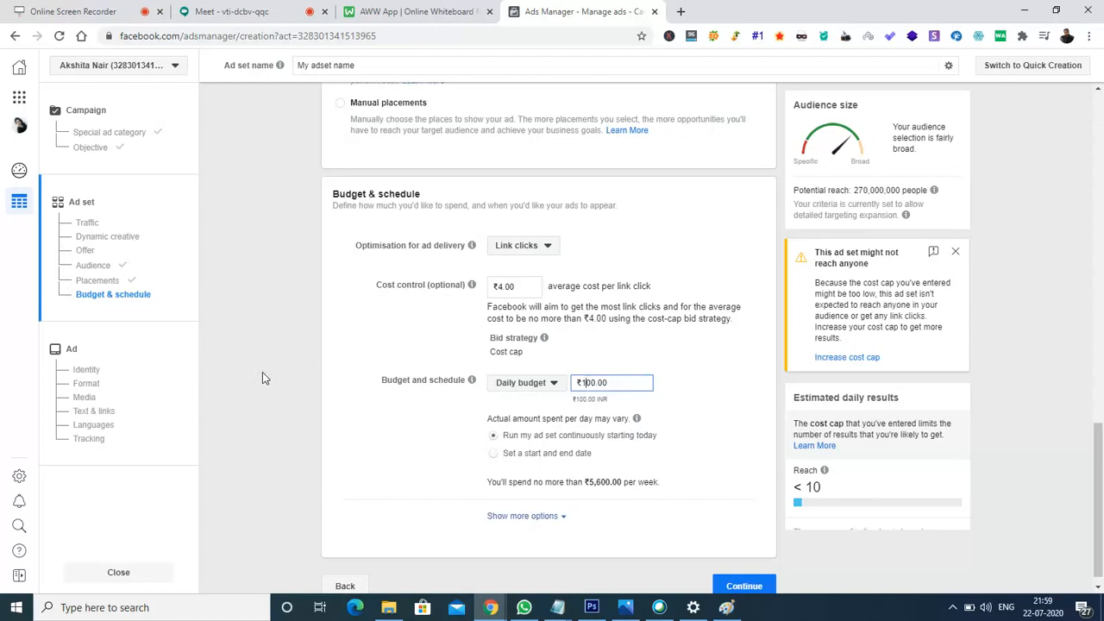
{"action": "left_click", "coordinate": [538, 389]}
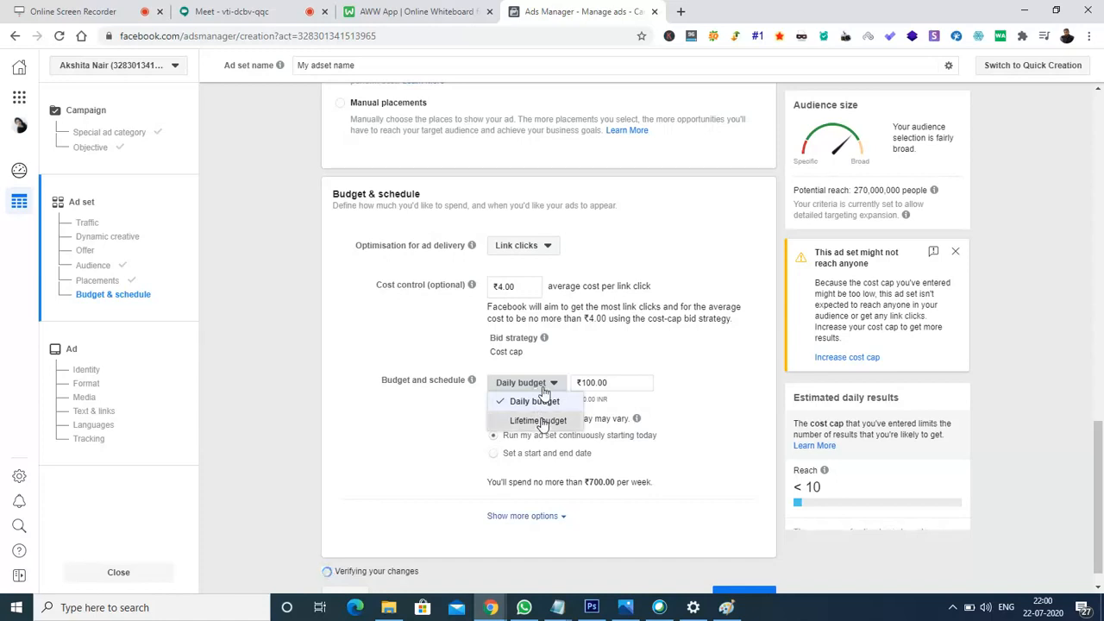
{"action": "left_click", "coordinate": [538, 421]}
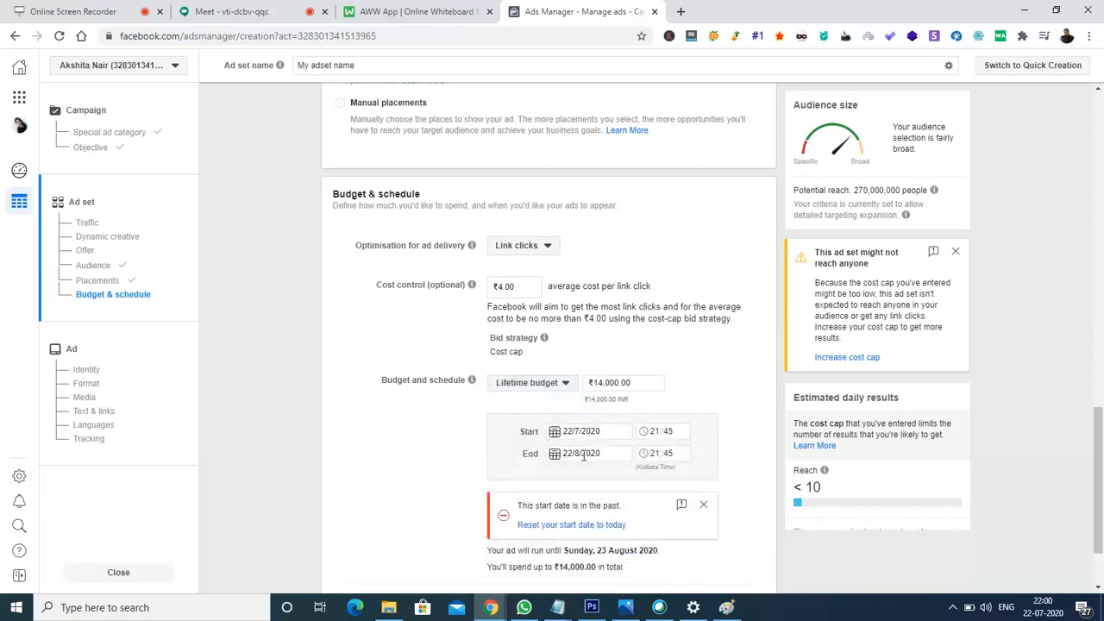
{"action": "left_click", "coordinate": [606, 385]}
{"action": "key", "text": "BackSpace"}
{"action": "key", "text": "BackSpace"}
{"action": "key", "text": "BackSpace"}
{"action": "type", "text": "1"}
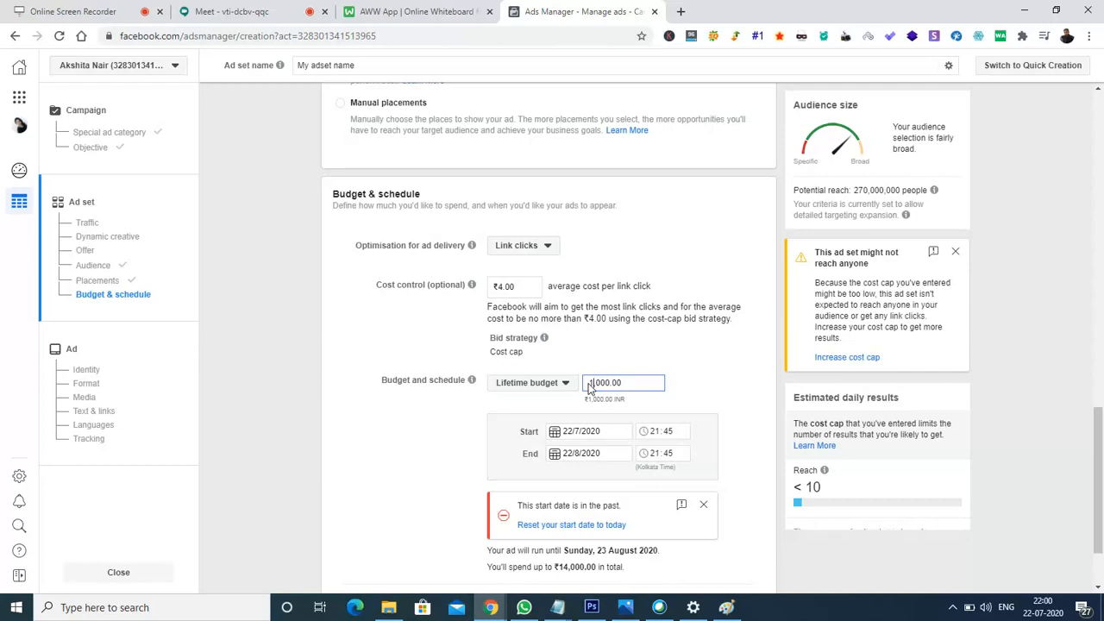
- Set the ad set's end date to 11 August 2020 and dismiss the past start date warning
{"action": "left_click", "coordinate": [556, 459]}
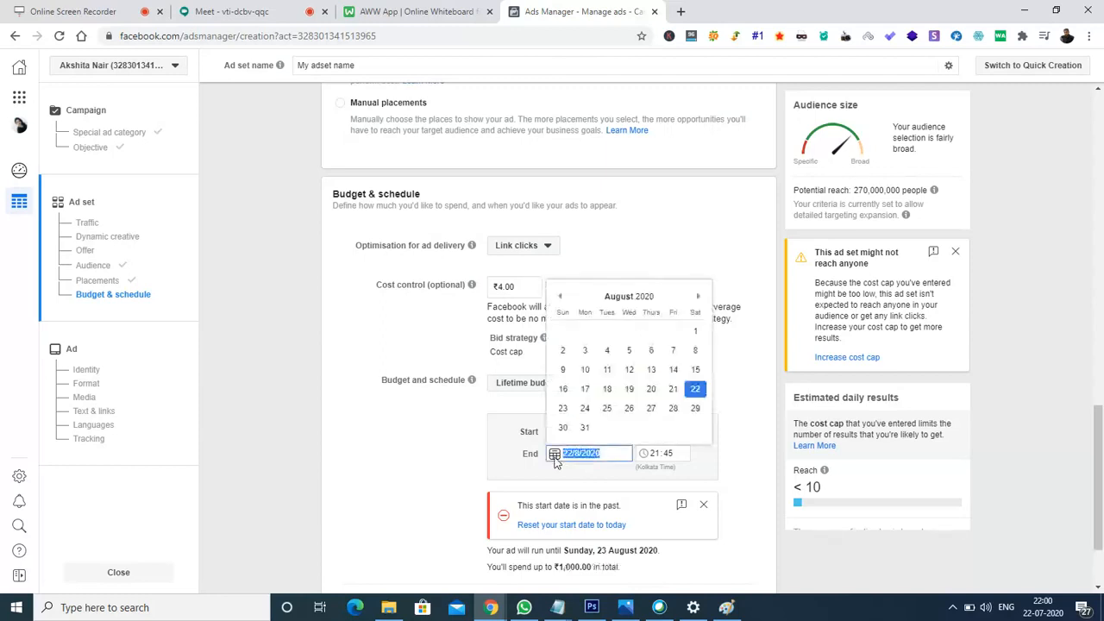
{"action": "left_click", "coordinate": [607, 369]}
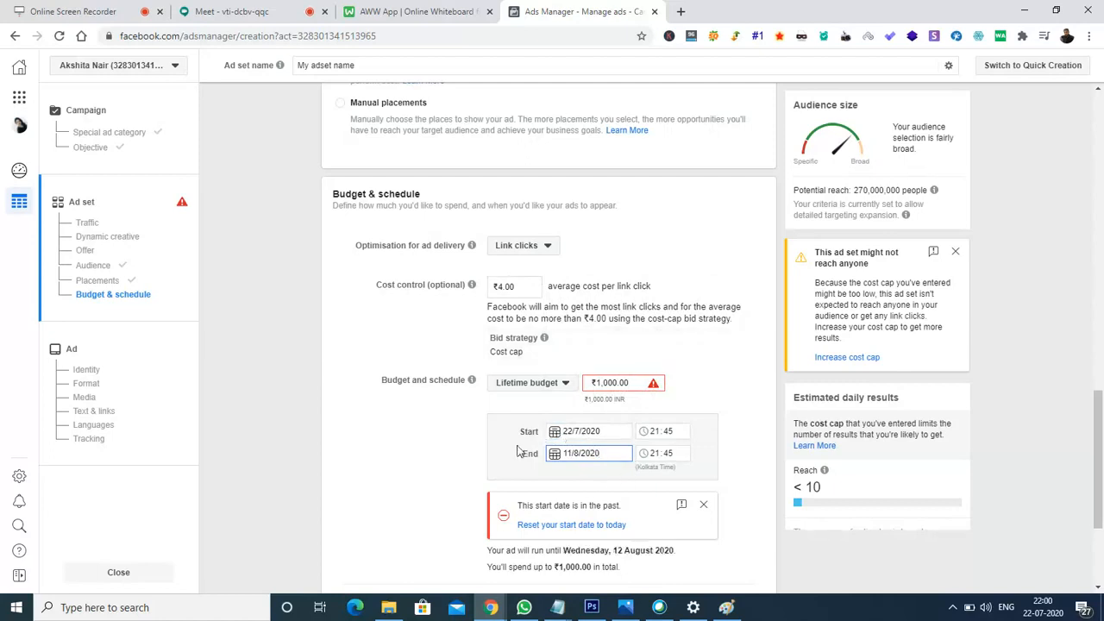
{"action": "left_click", "coordinate": [704, 505]}
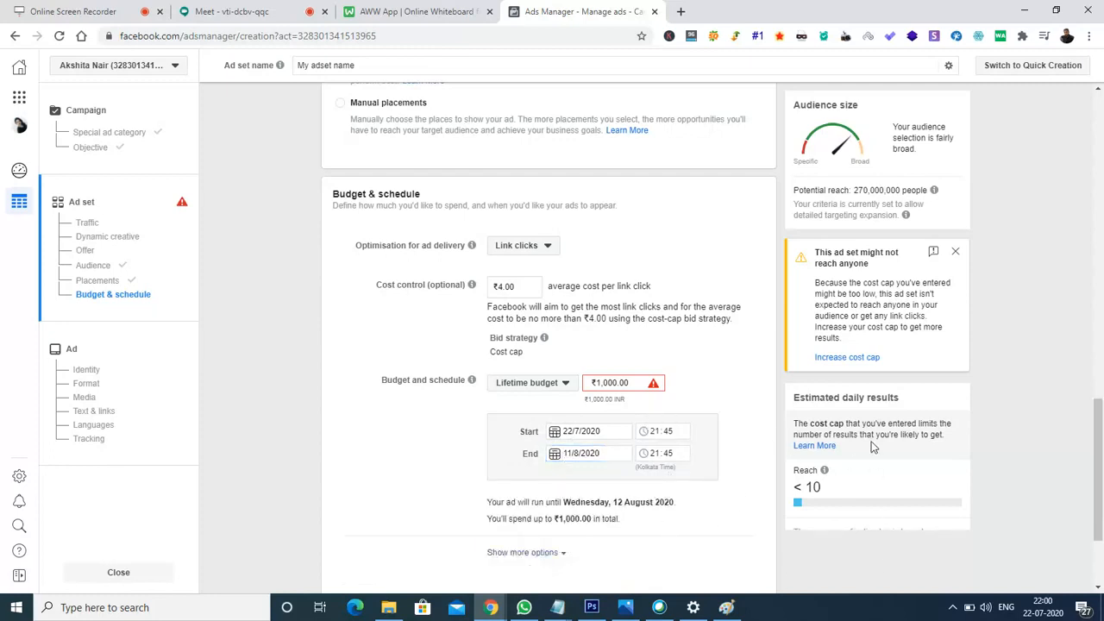
- Raise the lifetime budget to ₹10,000.00 and continue on to the ad
{"action": "left_click", "coordinate": [603, 382]}
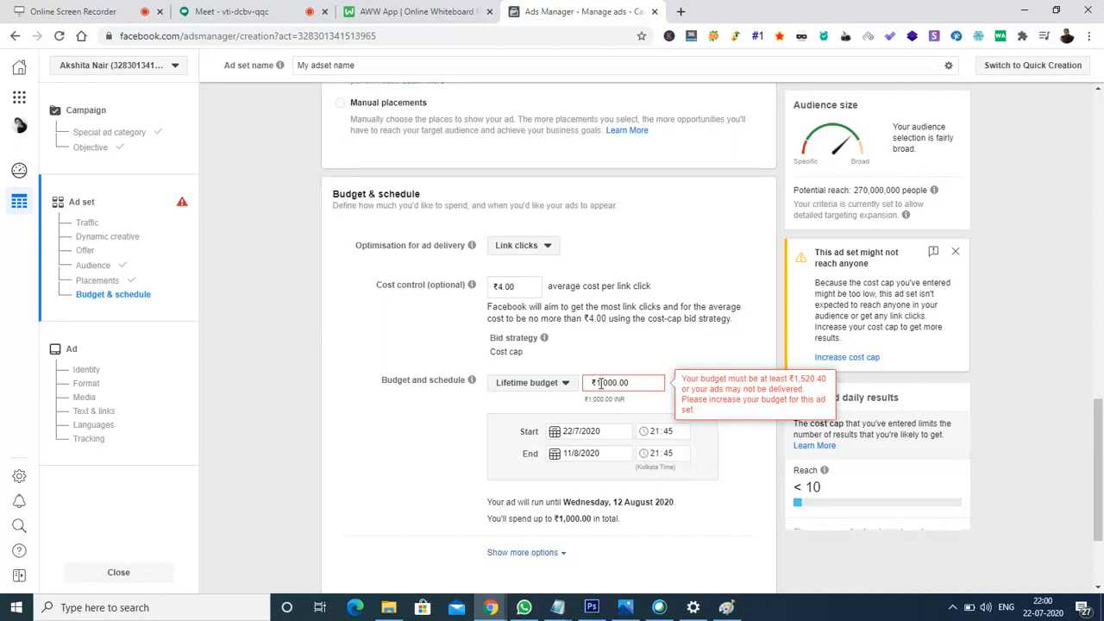
{"action": "type", "text": "0"}
{"action": "left_click", "coordinate": [753, 481]}
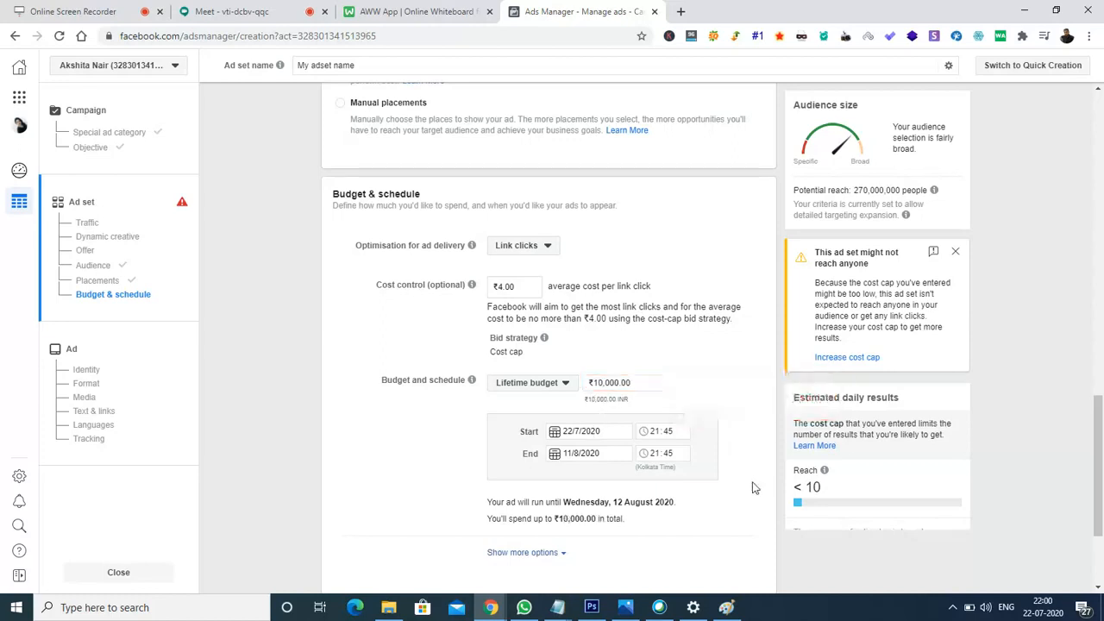
{"action": "left_click_drag", "start_coordinate": [1100, 431], "coordinate": [1101, 463]}
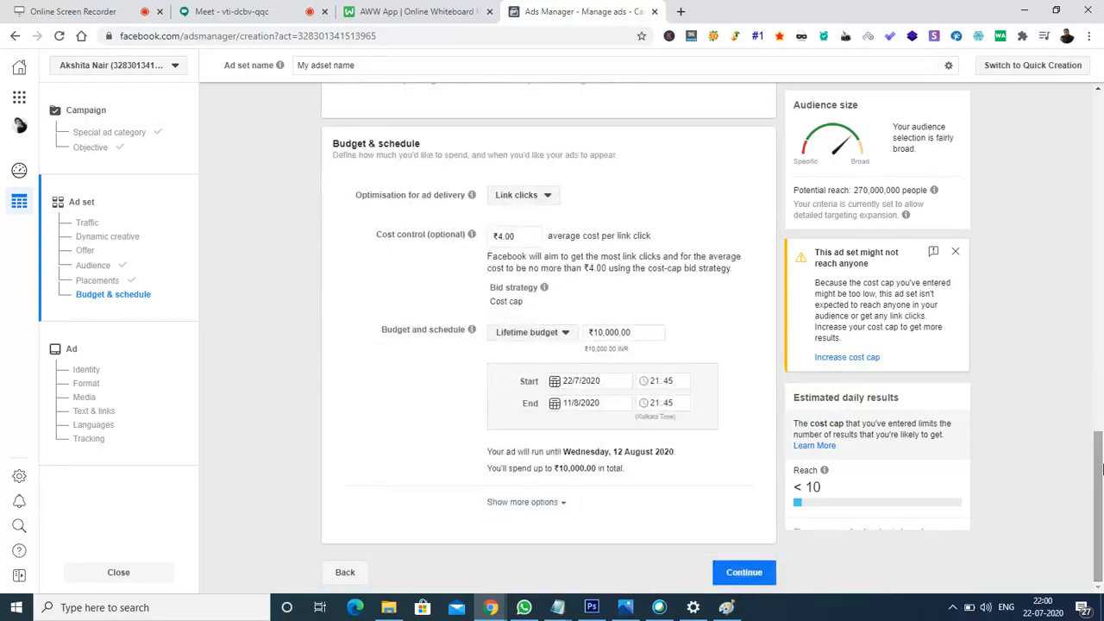
{"action": "left_click", "coordinate": [729, 574]}
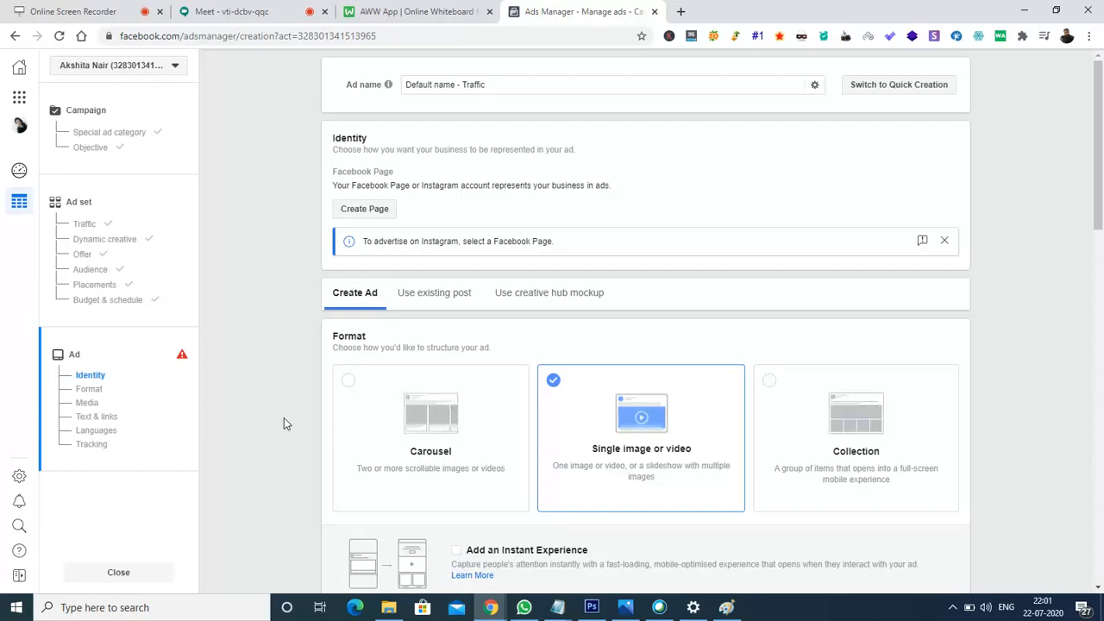
- Replace 'Default name - Traffic' with 'My fb ad' as the ad name and close the Instagram notice
{"action": "left_click", "coordinate": [547, 84]}
{"action": "key", "text": "ctrl+a"}
{"action": "key", "text": "BackSpace"}
{"action": "type", "text": "My a"}
{"action": "key", "text": "BackSpace"}
{"action": "type", "text": "fb ad"}
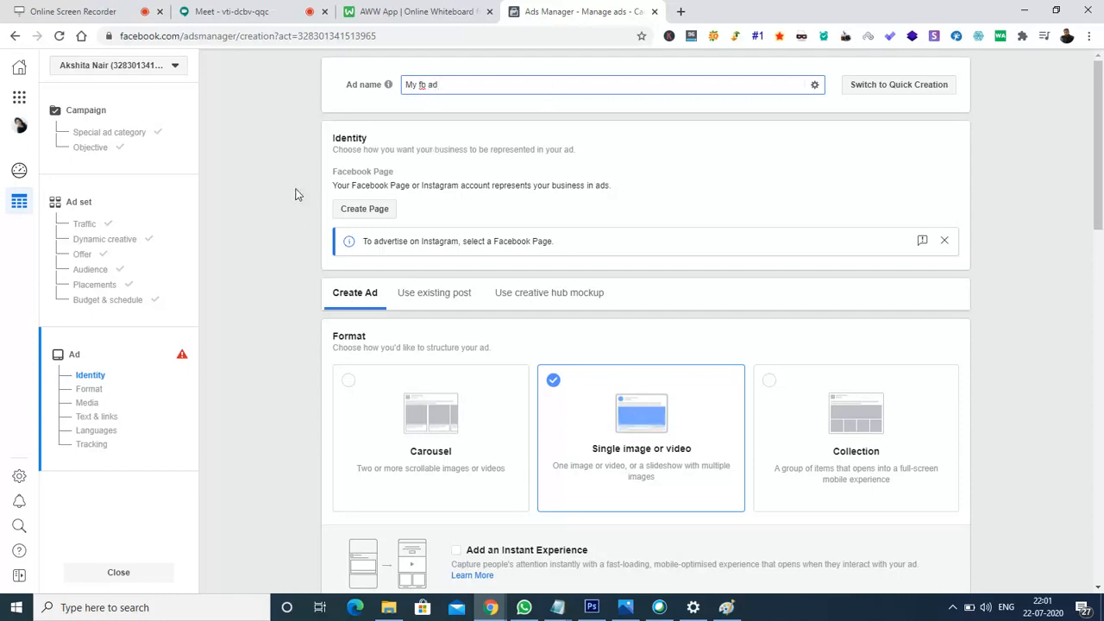
{"action": "left_click", "coordinate": [349, 150]}
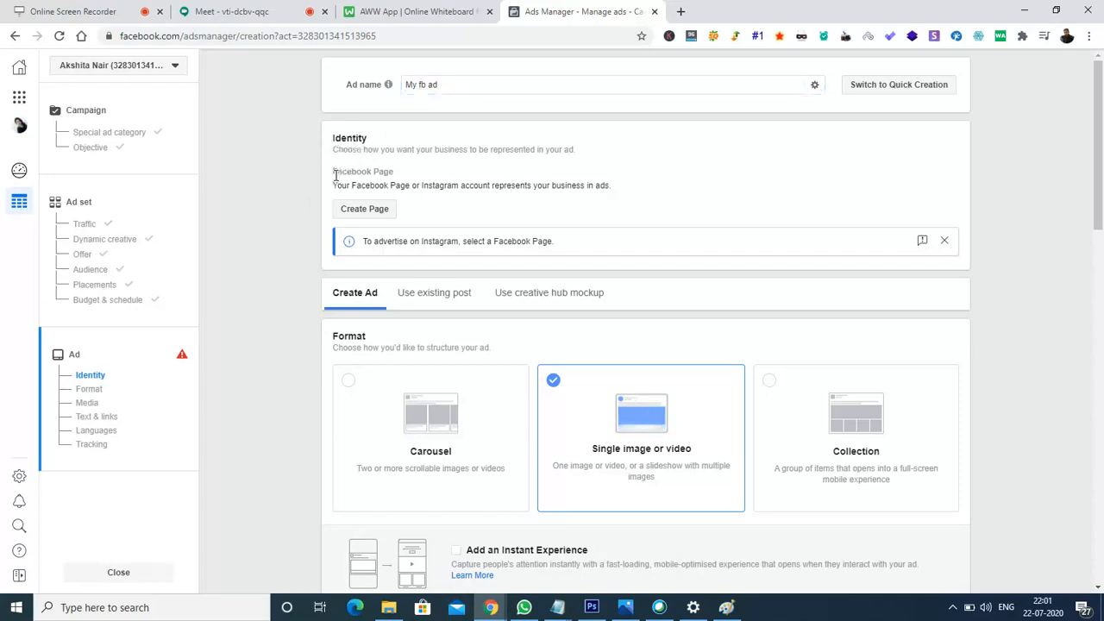
{"action": "left_click", "coordinate": [944, 240]}
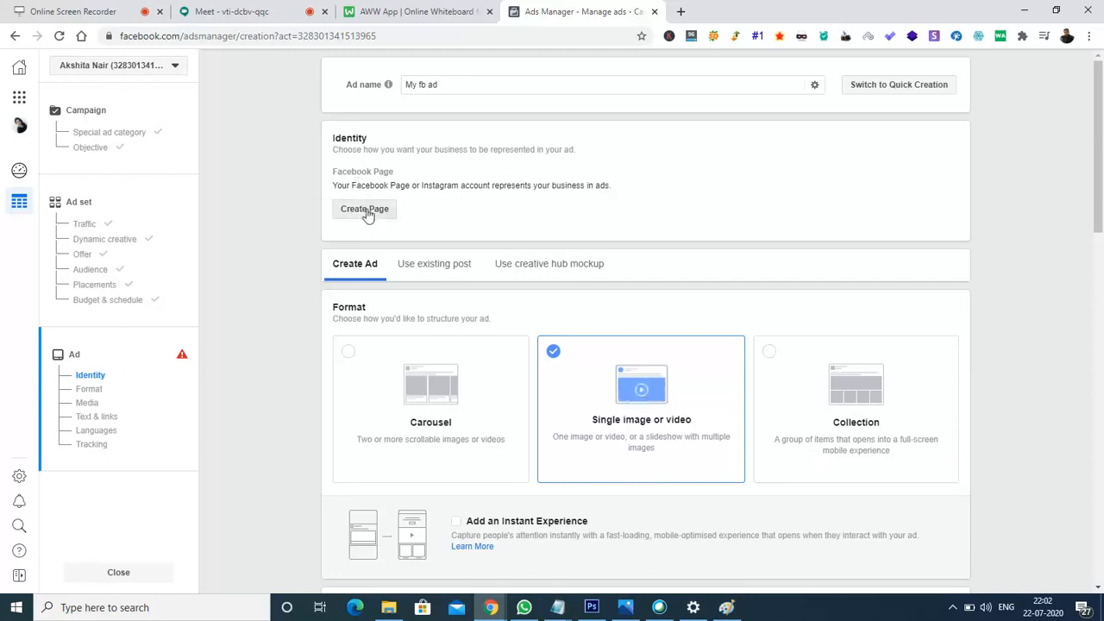
- Fill in a new Company, Organisation or Institution Page named 'My brand test' in the Cause category and submit it
{"action": "left_click", "coordinate": [366, 211]}
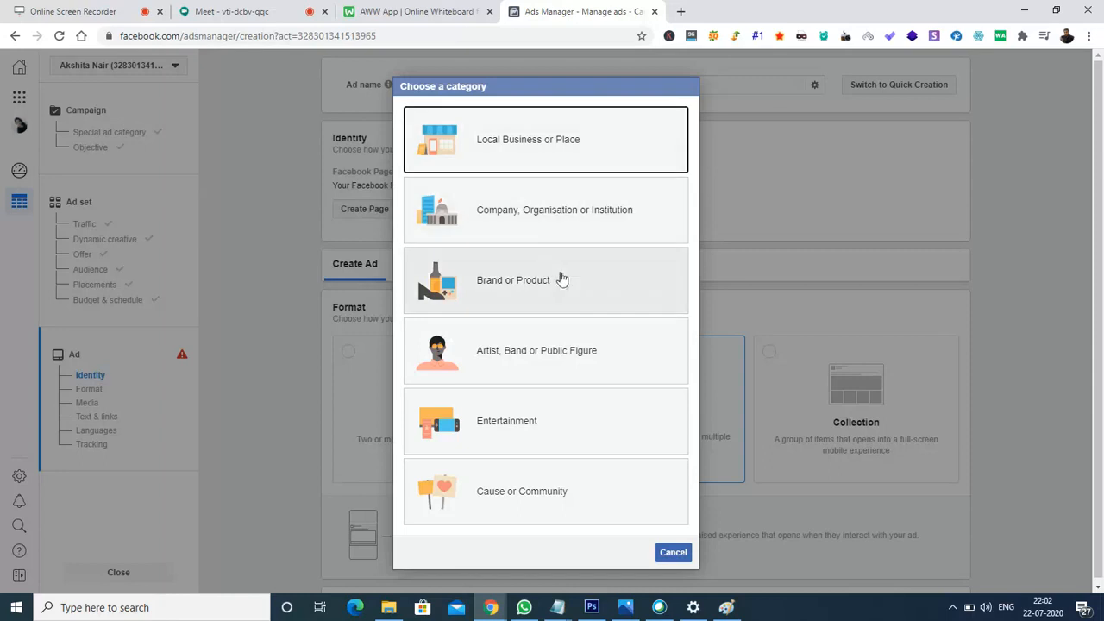
{"action": "left_click", "coordinate": [535, 231]}
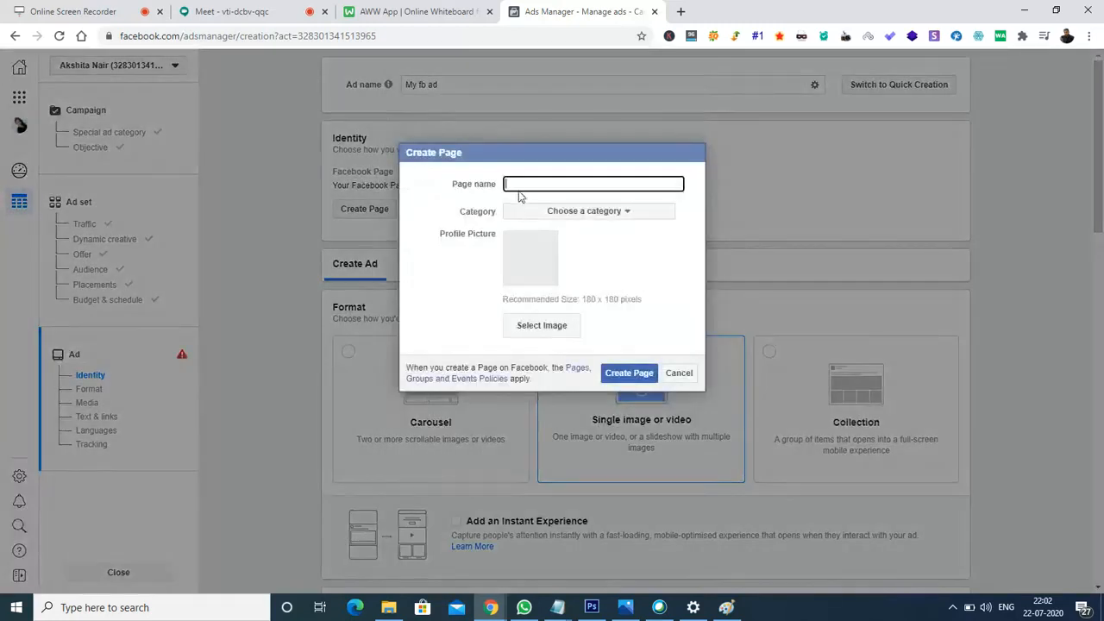
{"action": "type", "text": "My brand test"}
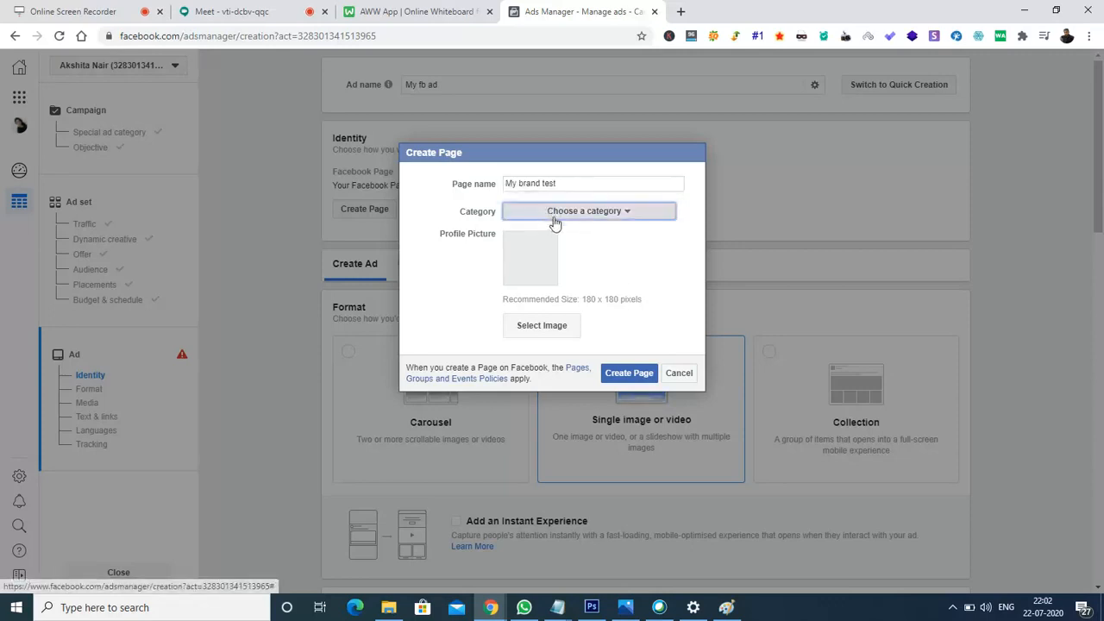
{"action": "left_click", "coordinate": [585, 212]}
{"action": "left_click", "coordinate": [560, 296]}
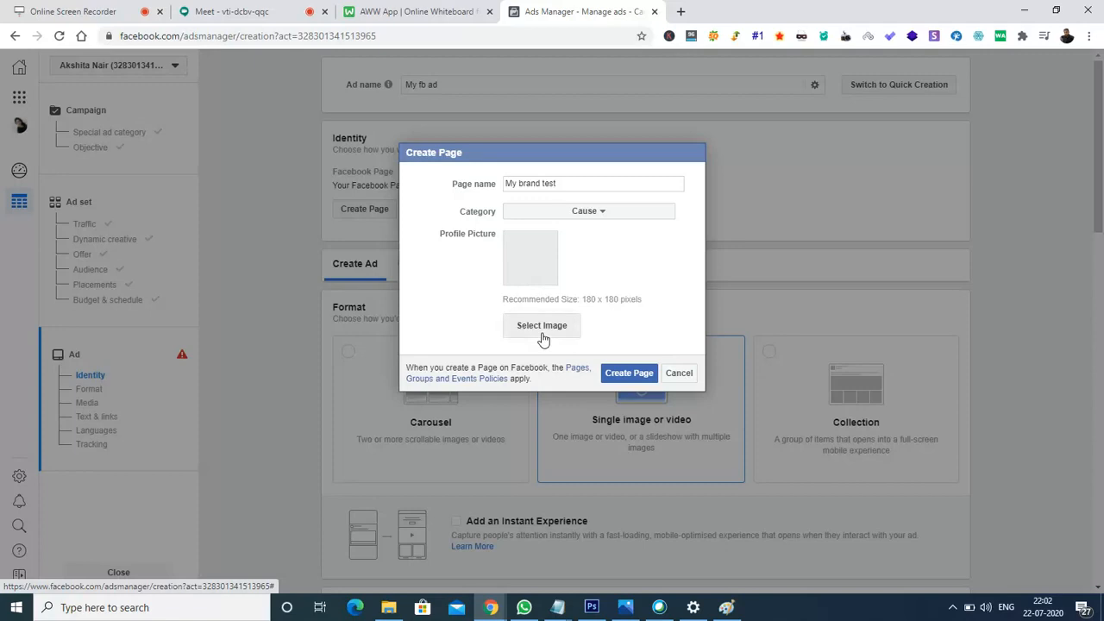
{"action": "left_click", "coordinate": [623, 374]}
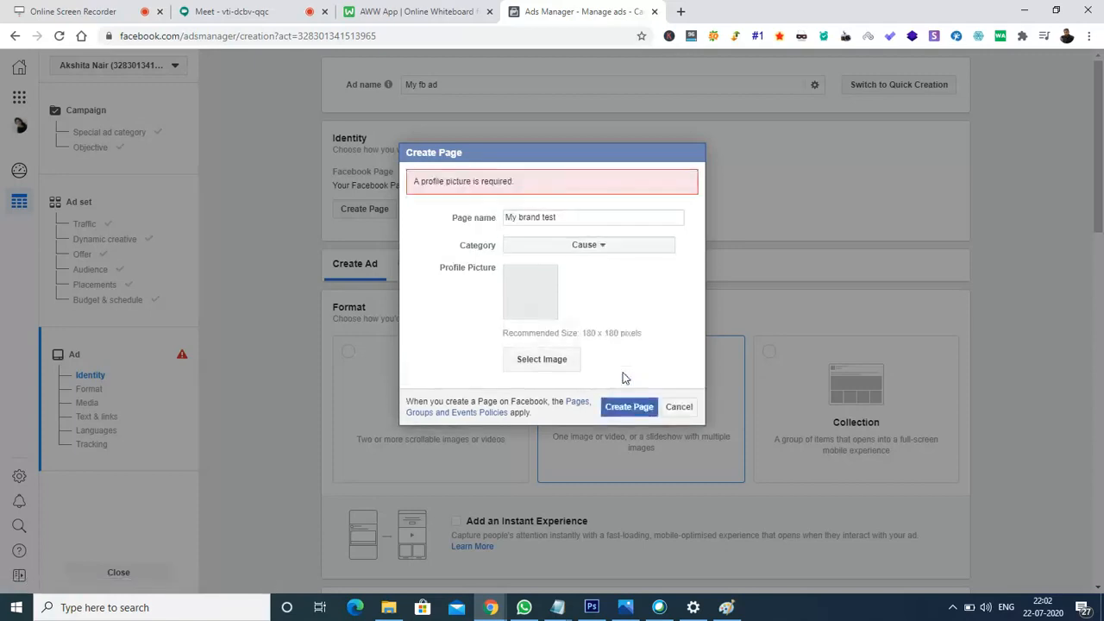
{"action": "left_click", "coordinate": [555, 358]}
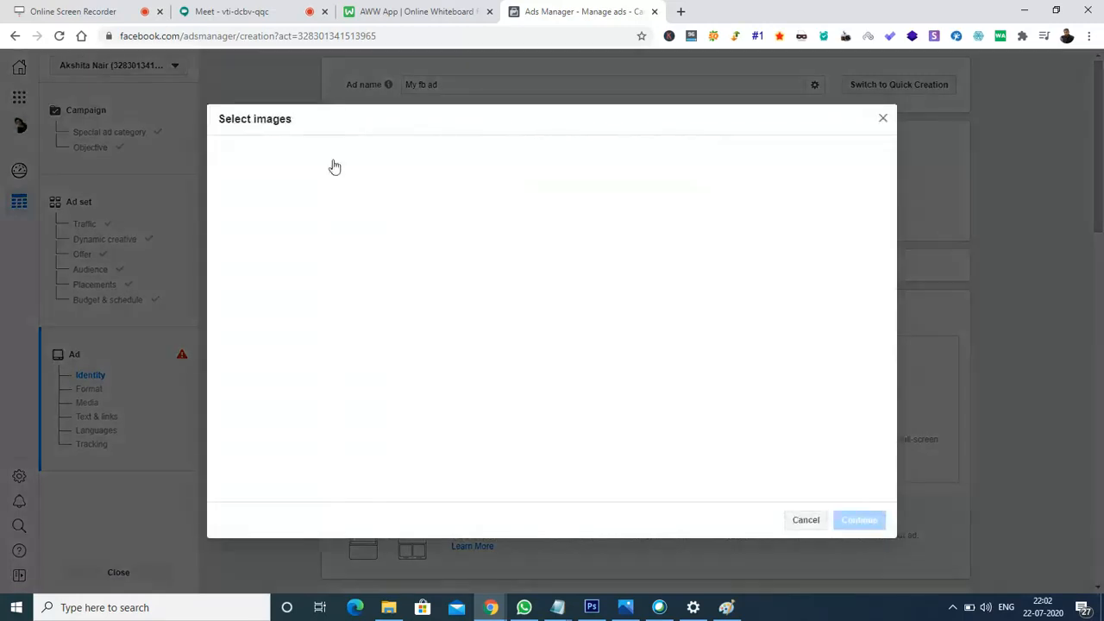
{"action": "left_click", "coordinate": [399, 155]}
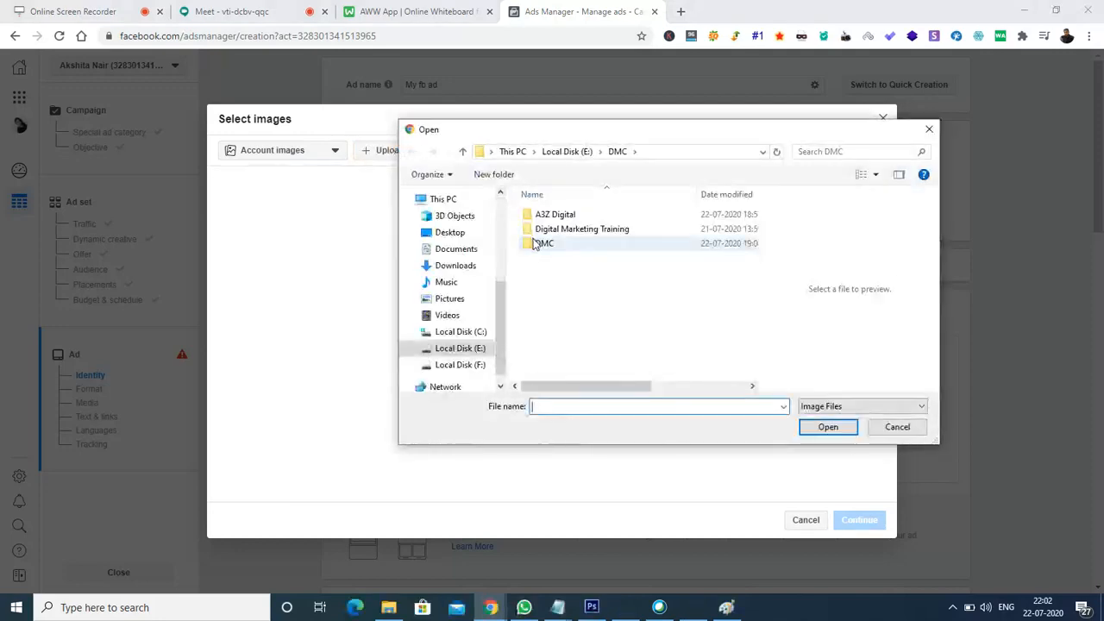
{"action": "left_click", "coordinate": [454, 264]}
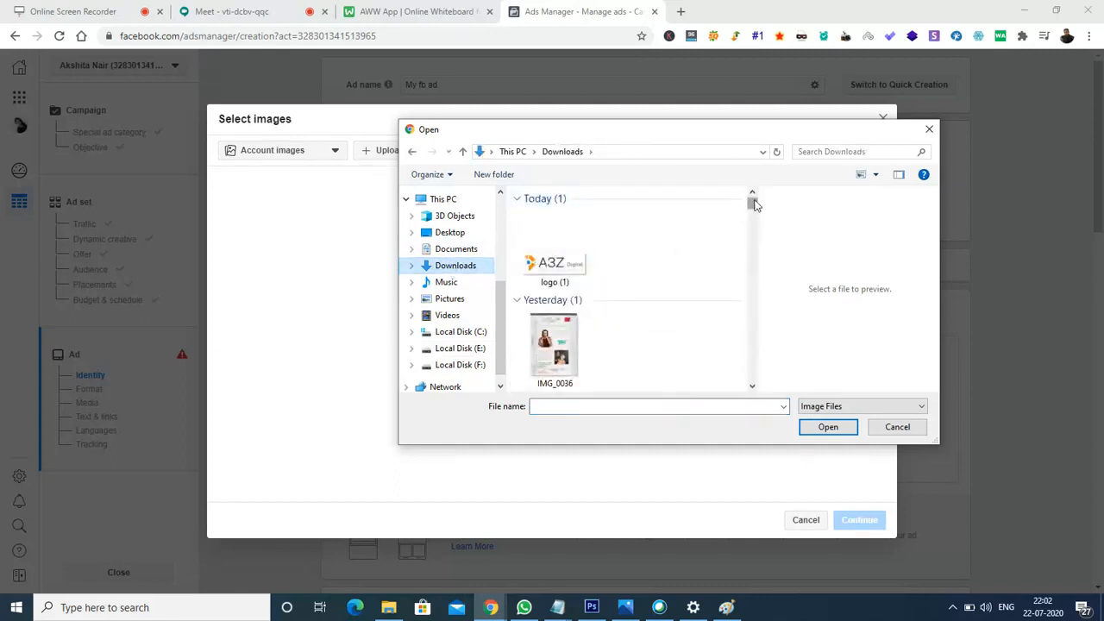
{"action": "left_click_drag", "start_coordinate": [753, 204], "coordinate": [759, 230]}
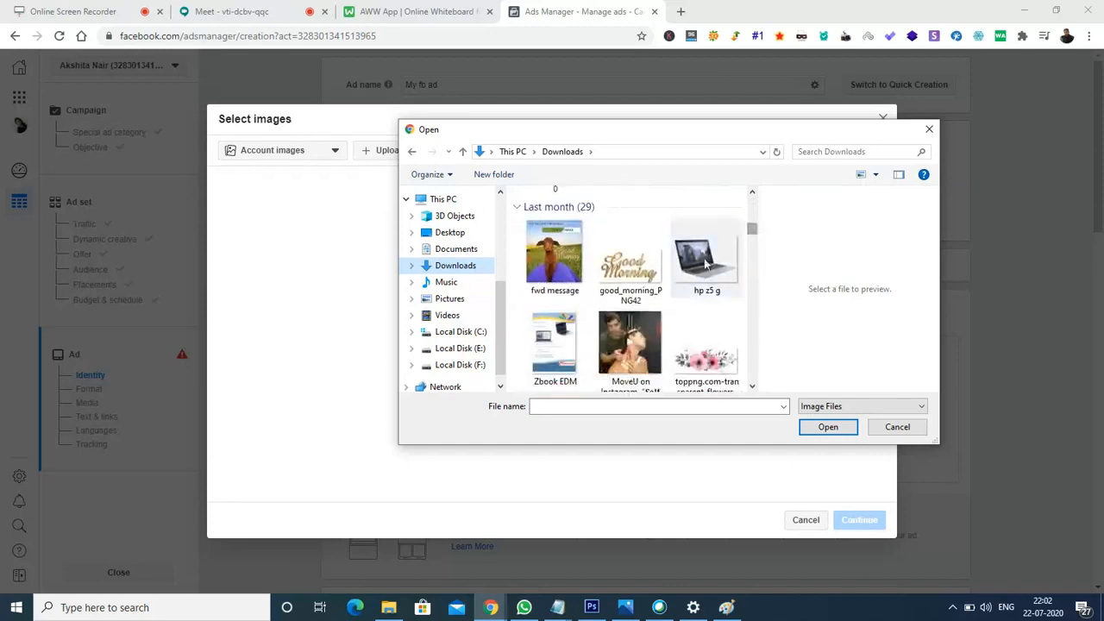
{"action": "left_click", "coordinate": [705, 257]}
{"action": "left_click", "coordinate": [819, 426]}
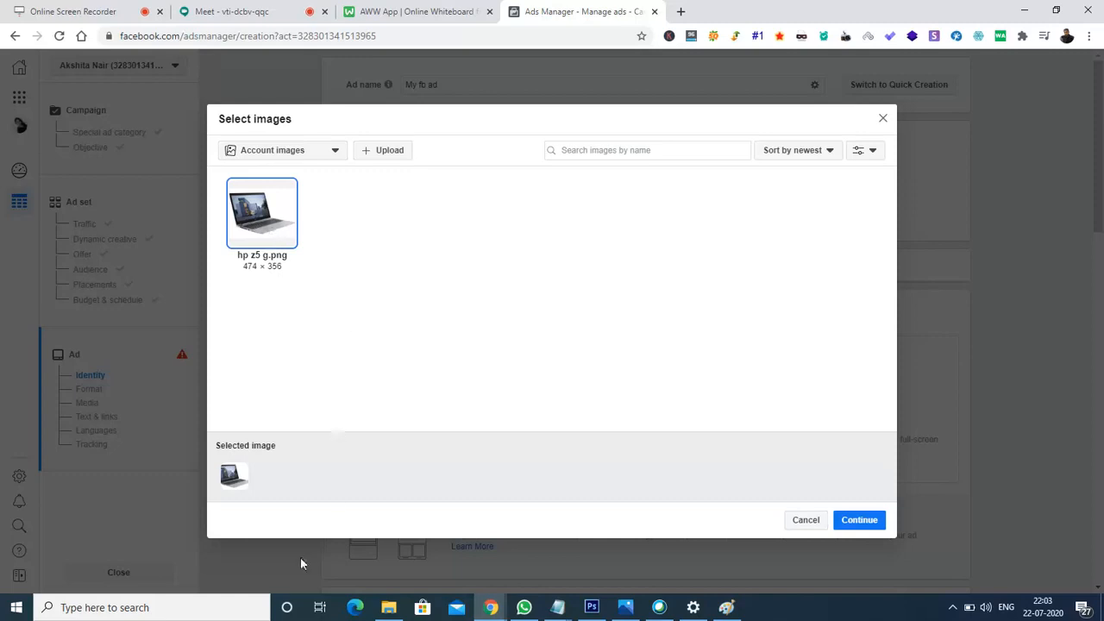
{"action": "mouse_move", "coordinate": [244, 482]}
{"action": "left_click", "coordinate": [859, 526]}
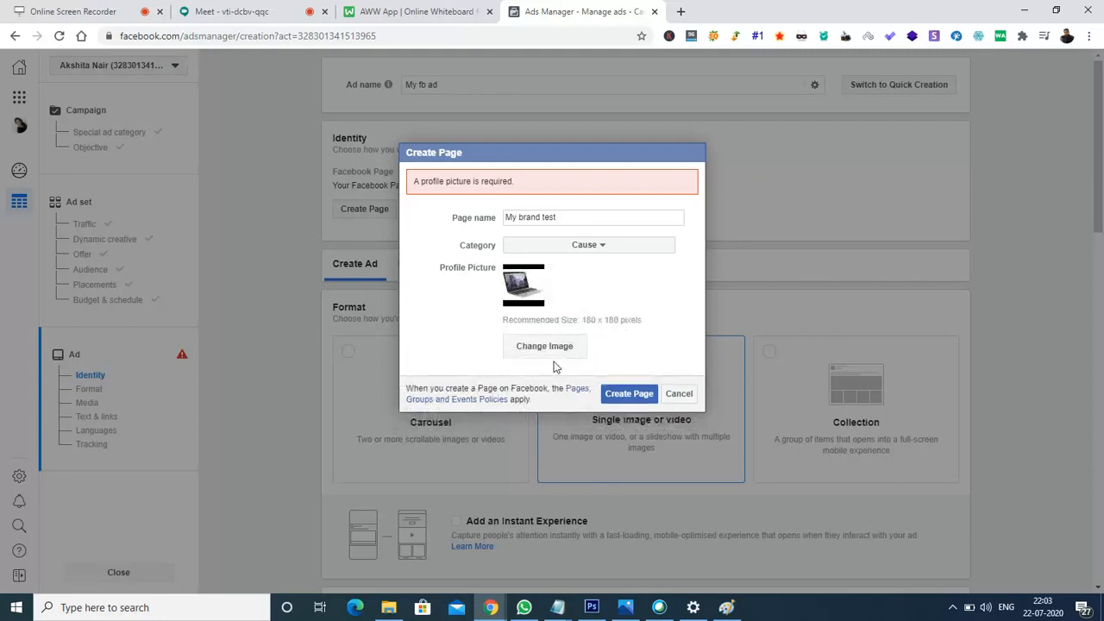
- Finish creating the 'My brand test' Page and set the Instagram account to Use selected Page
{"action": "left_click", "coordinate": [626, 394]}
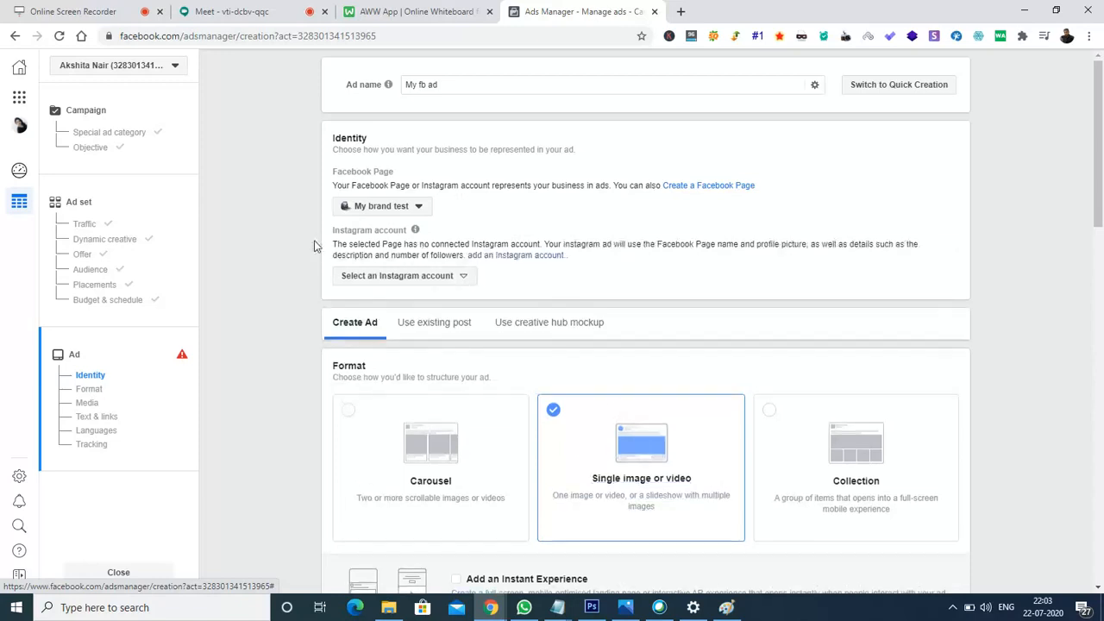
{"action": "left_click", "coordinate": [450, 277]}
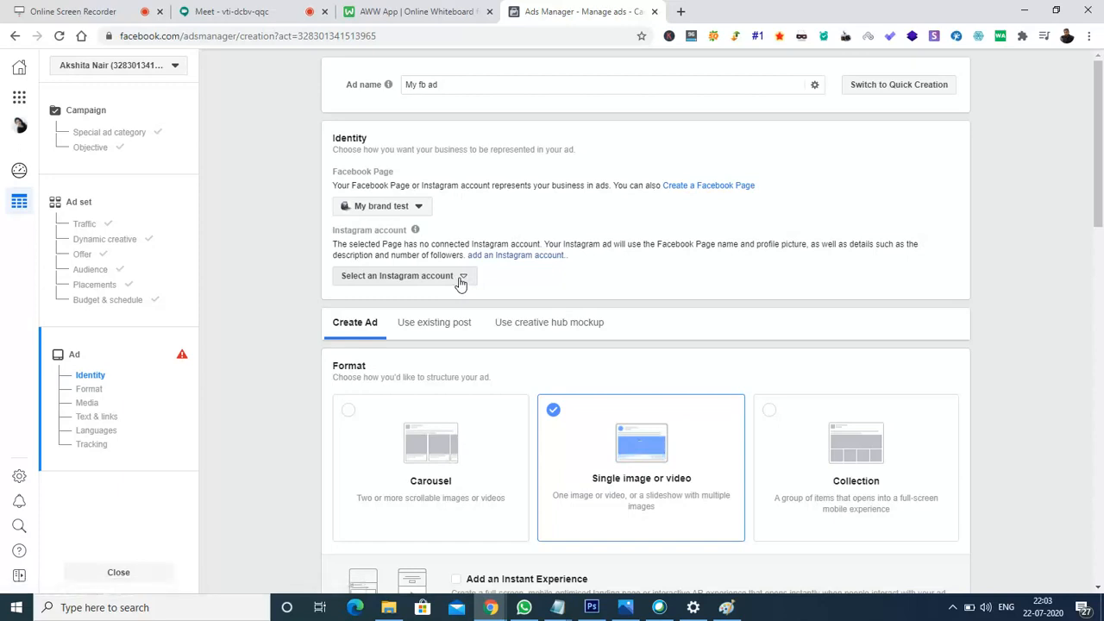
{"action": "left_click", "coordinate": [456, 280]}
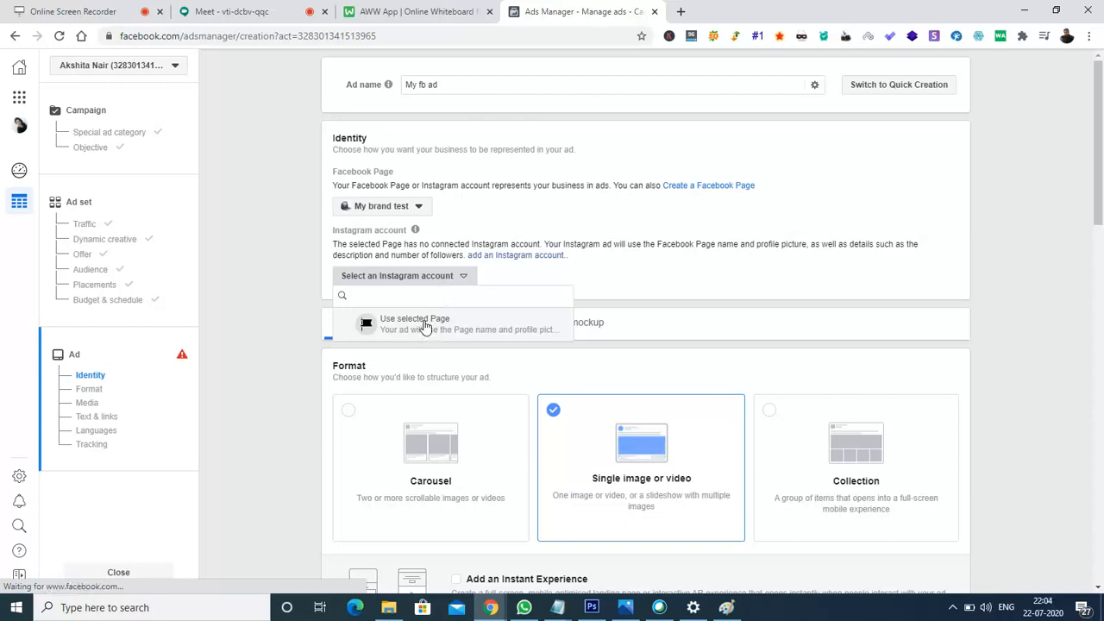
{"action": "left_click", "coordinate": [425, 326]}
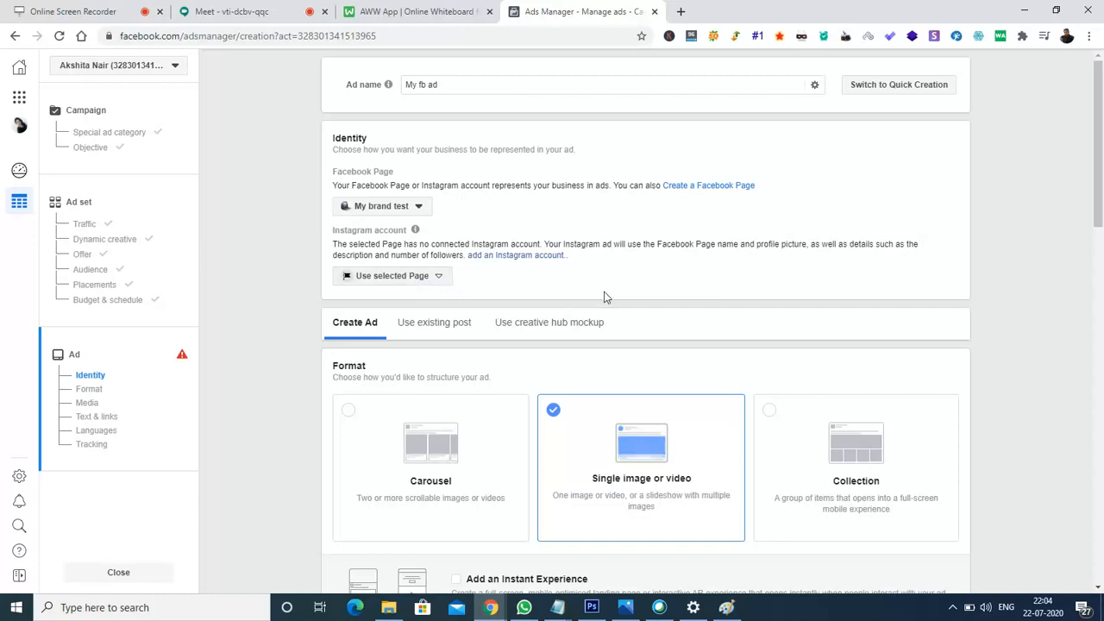
{"action": "left_click_drag", "start_coordinate": [1102, 164], "coordinate": [1102, 208]}
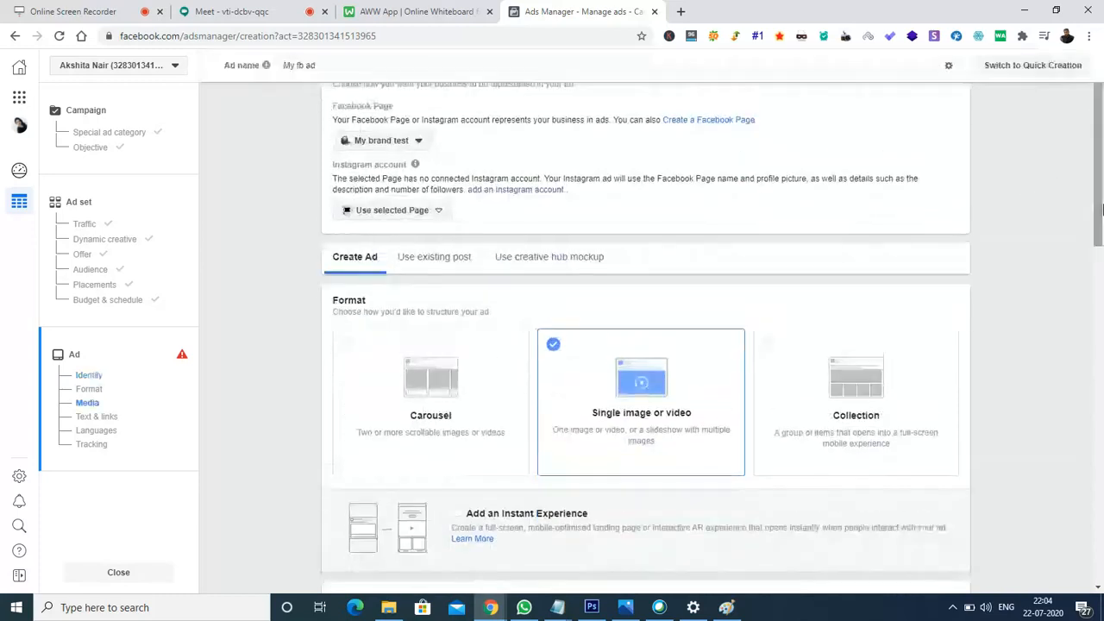
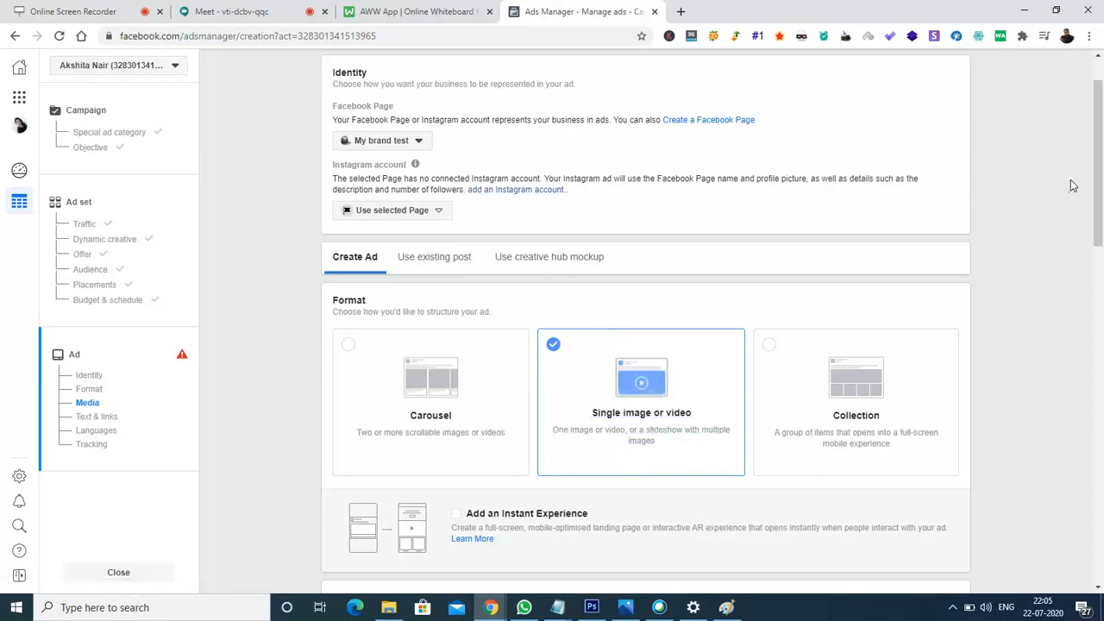
- Scroll down the ad setup until the Media section with Add media is visible
{"action": "left_click_drag", "start_coordinate": [1097, 164], "coordinate": [1098, 166]}
{"action": "left_click_drag", "start_coordinate": [1100, 219], "coordinate": [1102, 227]}
{"action": "left_click_drag", "start_coordinate": [1101, 151], "coordinate": [1102, 272]}
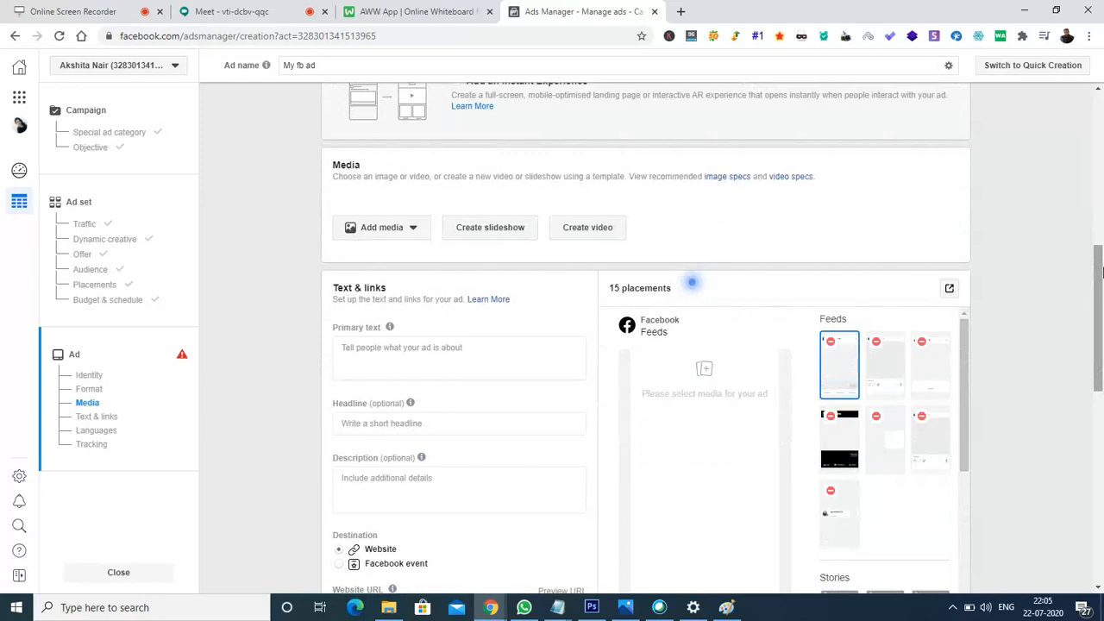
- Choose Add media > Add image and upload a new image from the computer
{"action": "left_click", "coordinate": [412, 238]}
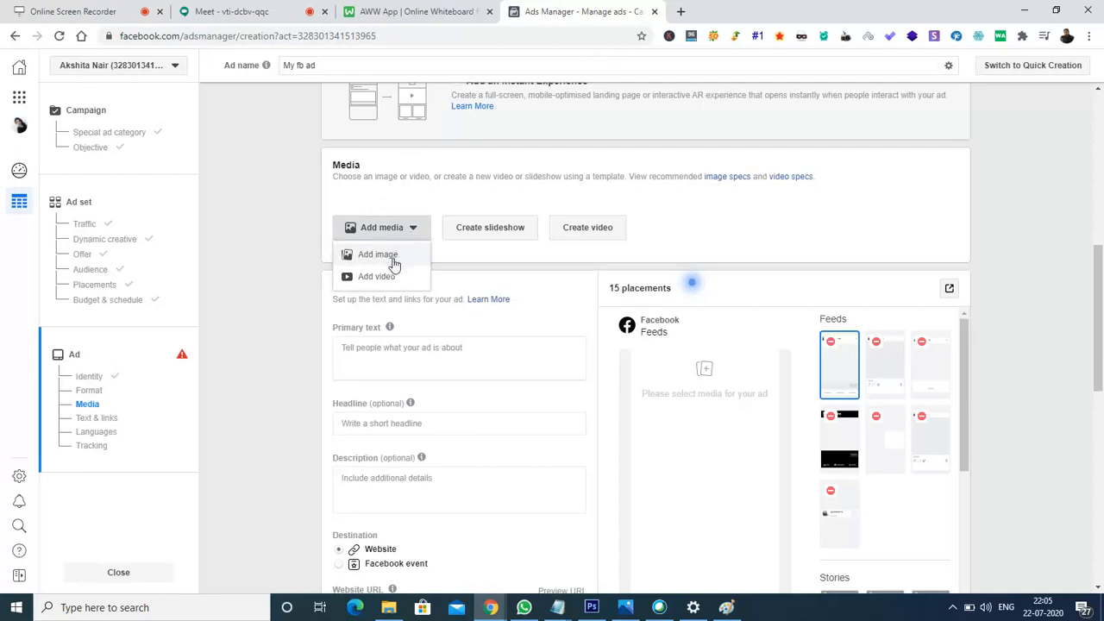
{"action": "left_click", "coordinate": [379, 255]}
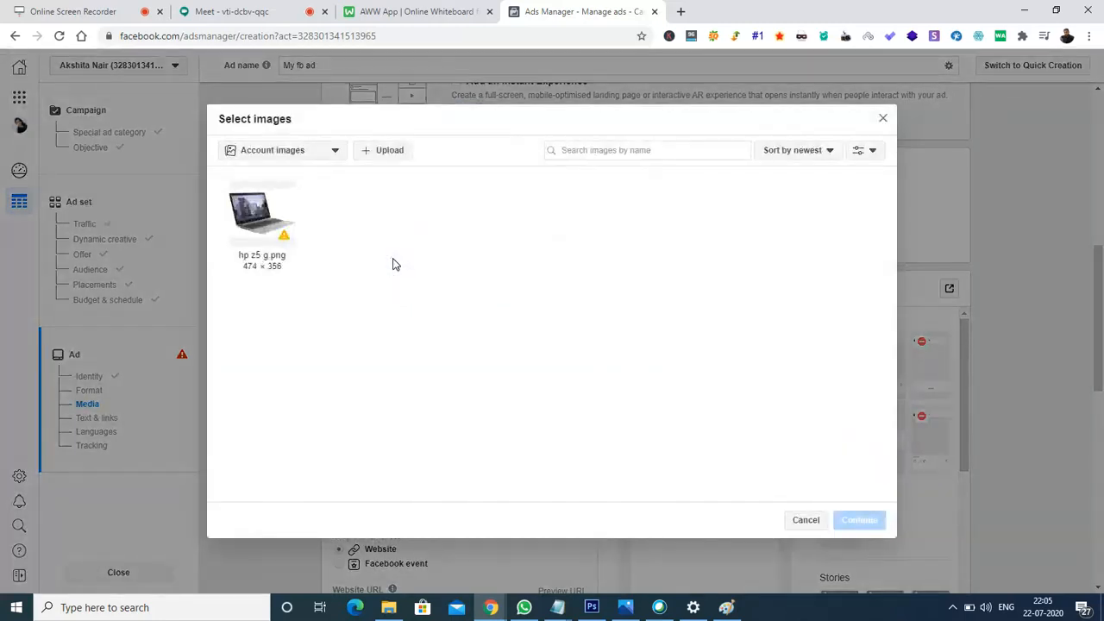
{"action": "left_click", "coordinate": [382, 150]}
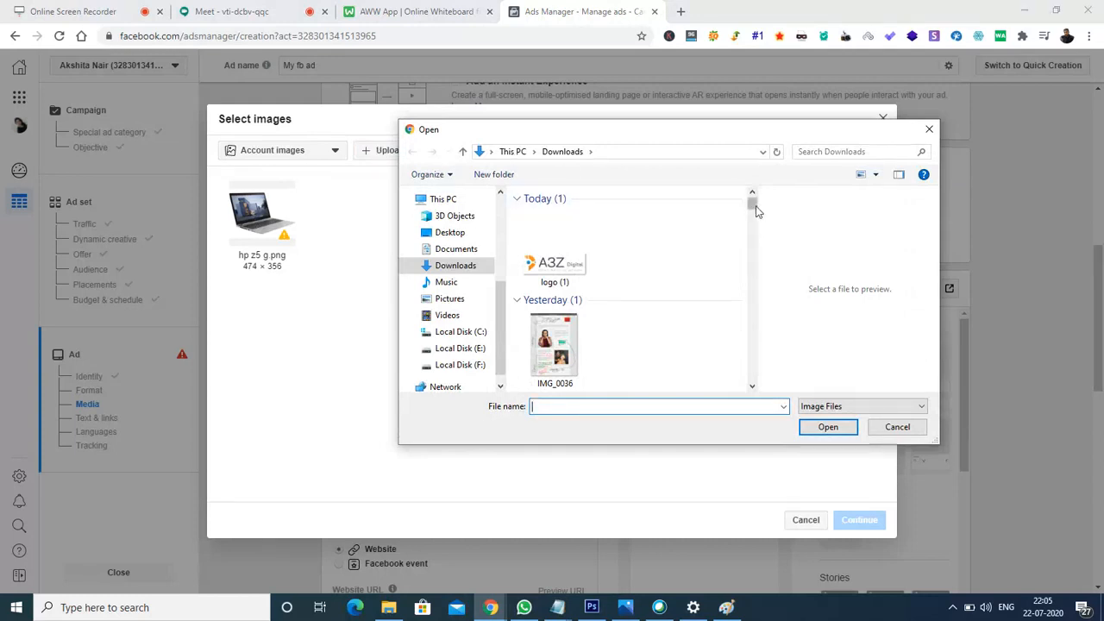
- Upload the Blue Professional 1080 x 1080 DM Training image from E:\DMC\Digital Marketing Training\1 Day workshop
{"action": "left_click_drag", "start_coordinate": [755, 211], "coordinate": [756, 234]}
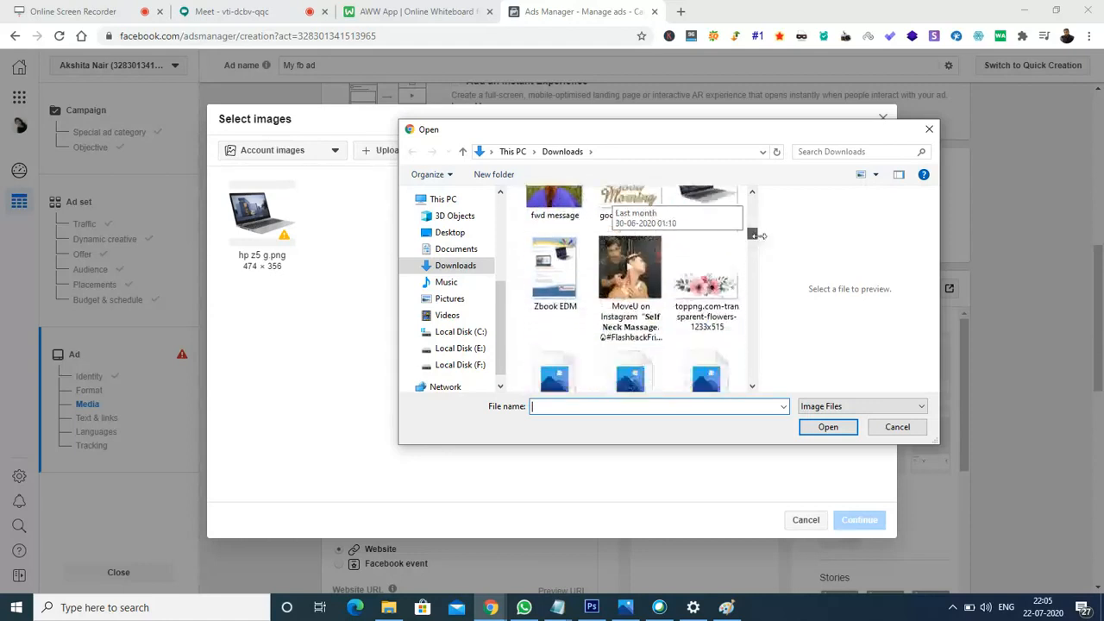
{"action": "left_click", "coordinate": [454, 349]}
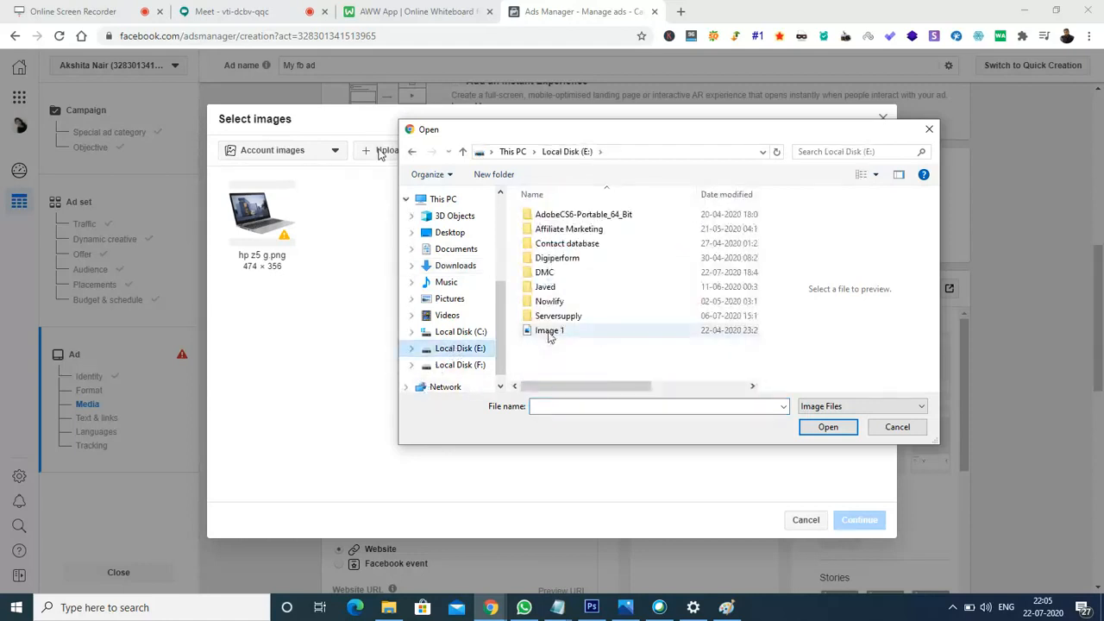
{"action": "double_click", "coordinate": [563, 274]}
{"action": "double_click", "coordinate": [551, 245]}
{"action": "key", "text": "BackSpace"}
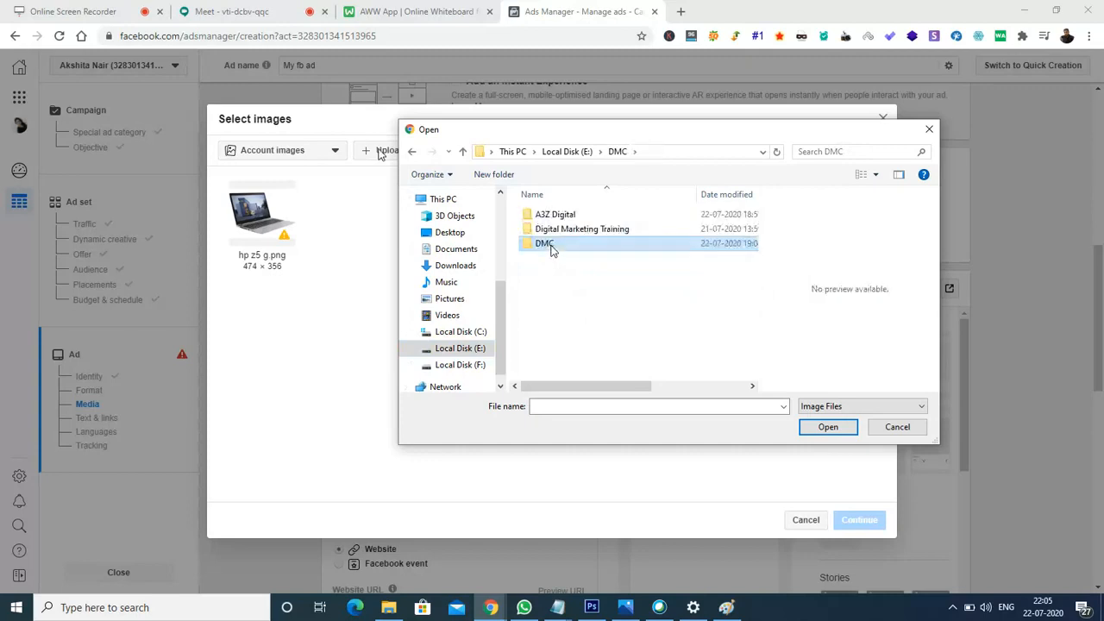
{"action": "double_click", "coordinate": [576, 230]}
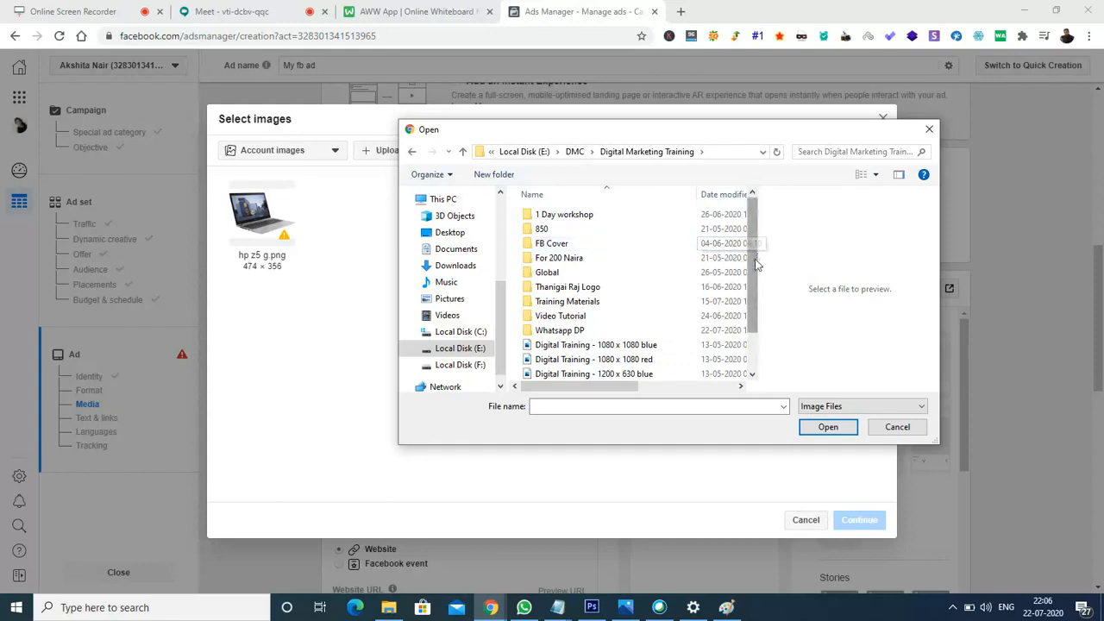
{"action": "left_click", "coordinate": [575, 220]}
{"action": "double_click", "coordinate": [576, 222]}
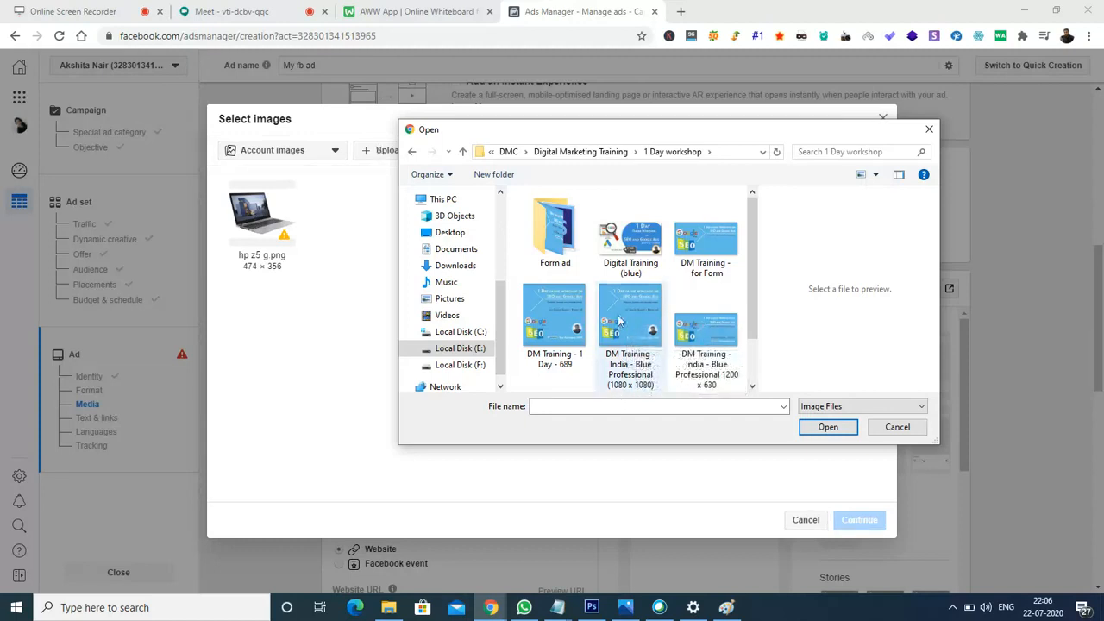
{"action": "left_click", "coordinate": [623, 319]}
{"action": "left_click", "coordinate": [823, 426]}
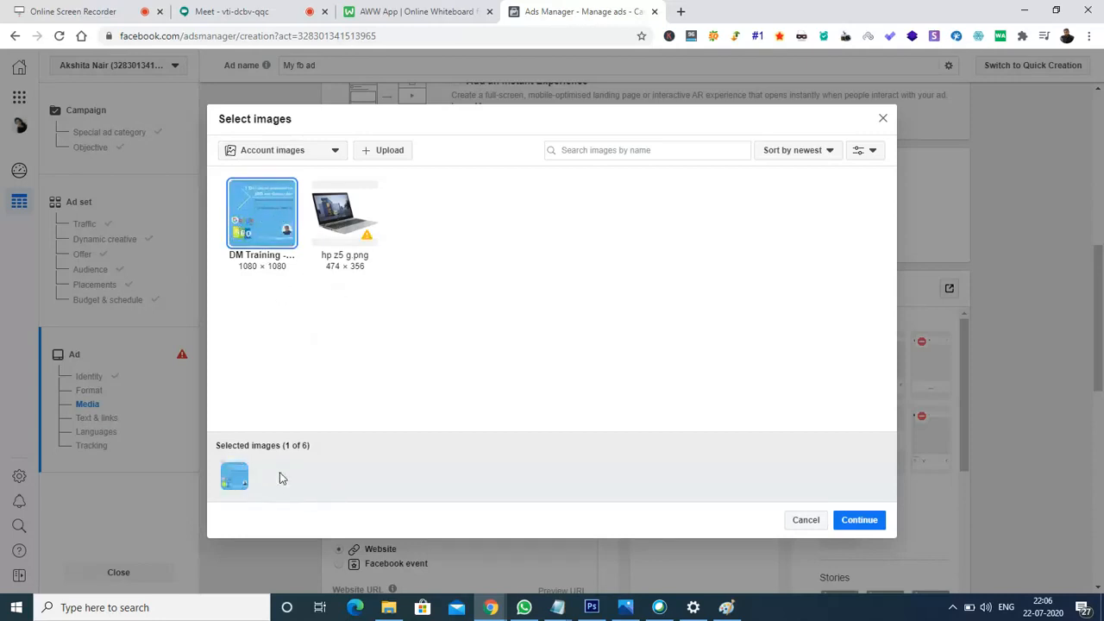
- Apply the selected DM Training image to the ad across its 13 placements
{"action": "left_click", "coordinate": [860, 523]}
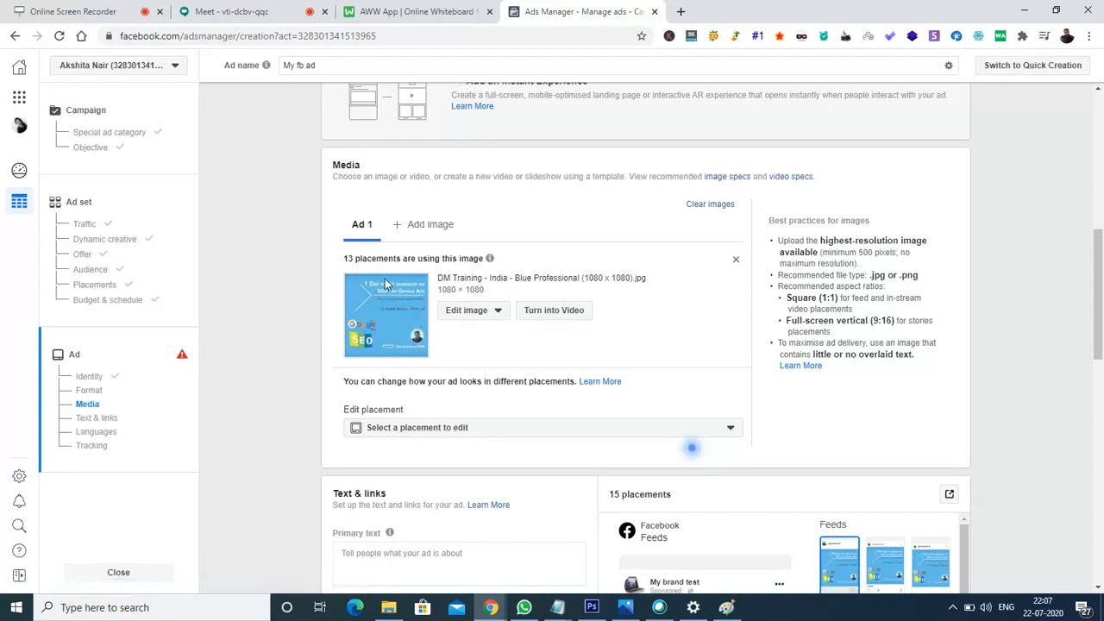
{"action": "mouse_move", "coordinate": [363, 256]}
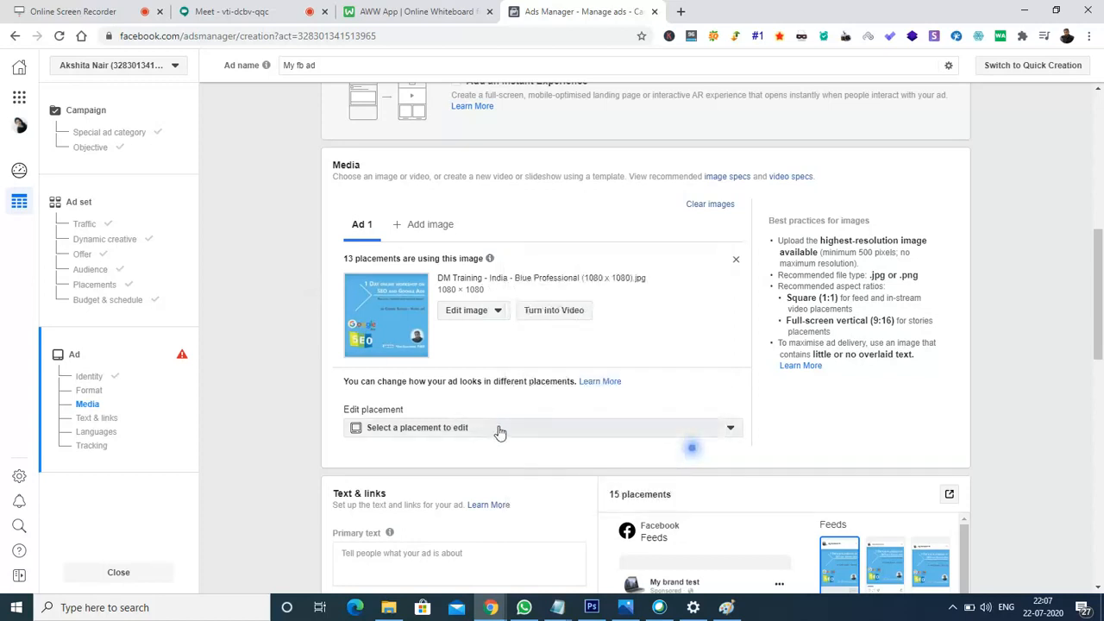
{"action": "left_click", "coordinate": [500, 429]}
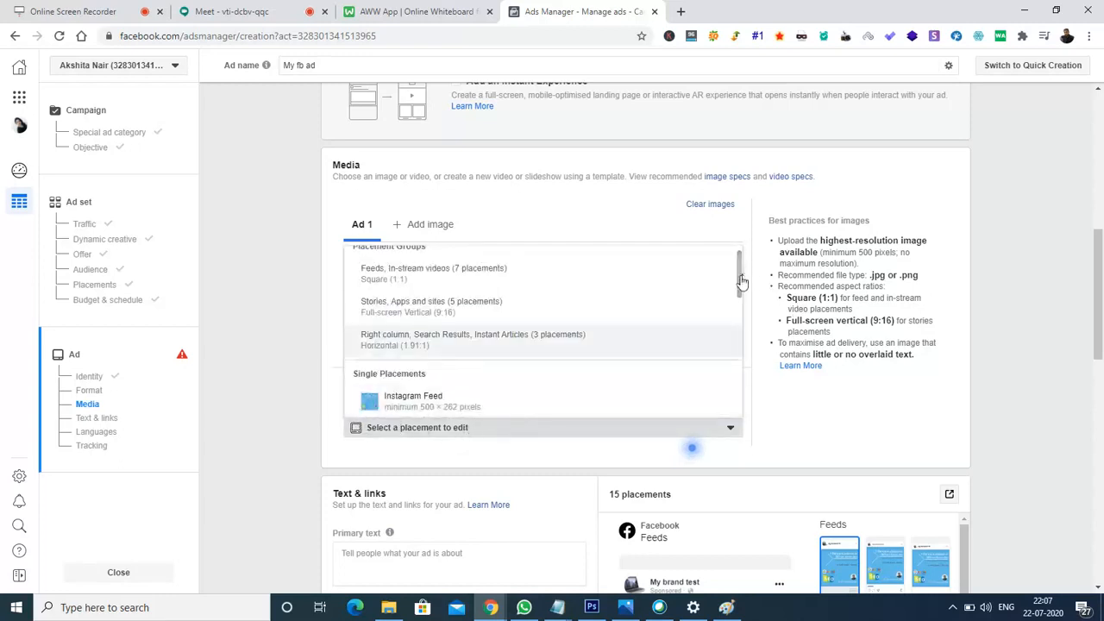
{"action": "left_click_drag", "start_coordinate": [739, 286], "coordinate": [740, 310]}
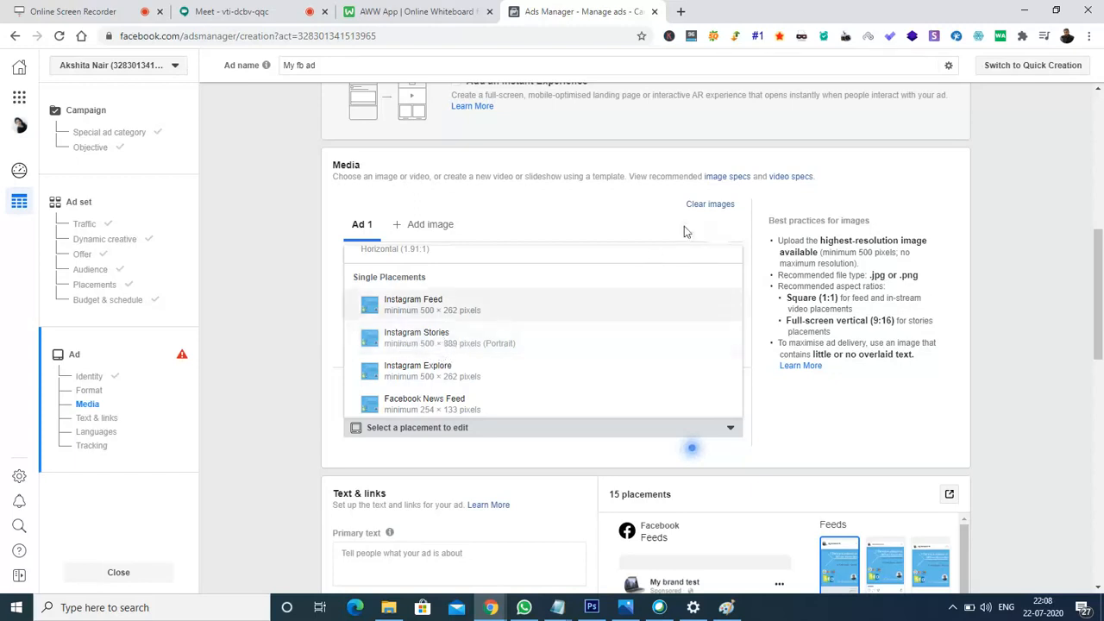
{"action": "left_click", "coordinate": [757, 227]}
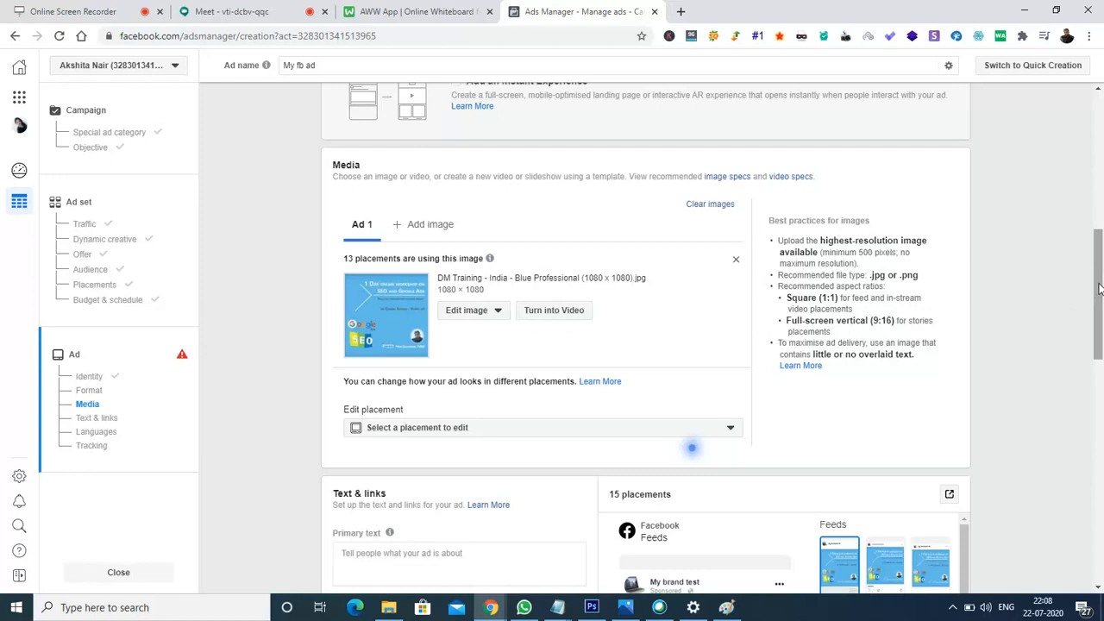
- Scroll to the Text & links section and click into the Primary text field
{"action": "left_click_drag", "start_coordinate": [1098, 288], "coordinate": [1099, 336]}
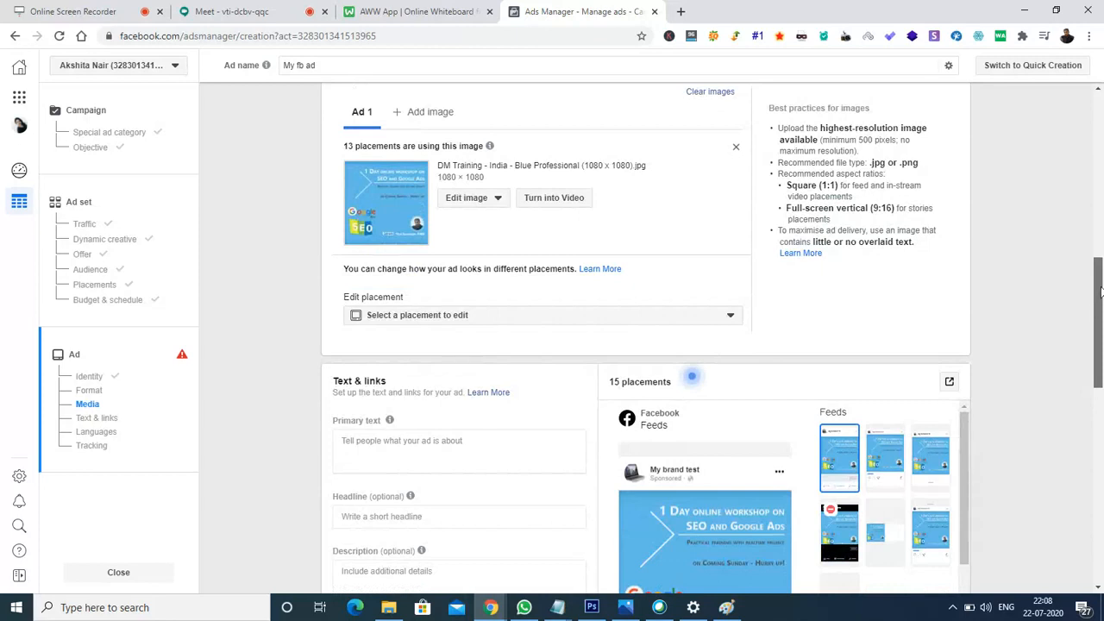
{"action": "scroll", "coordinate": [1101, 317], "scroll_direction": "down", "scroll_amount": 2}
{"action": "left_click_drag", "start_coordinate": [1101, 317], "coordinate": [1101, 328]}
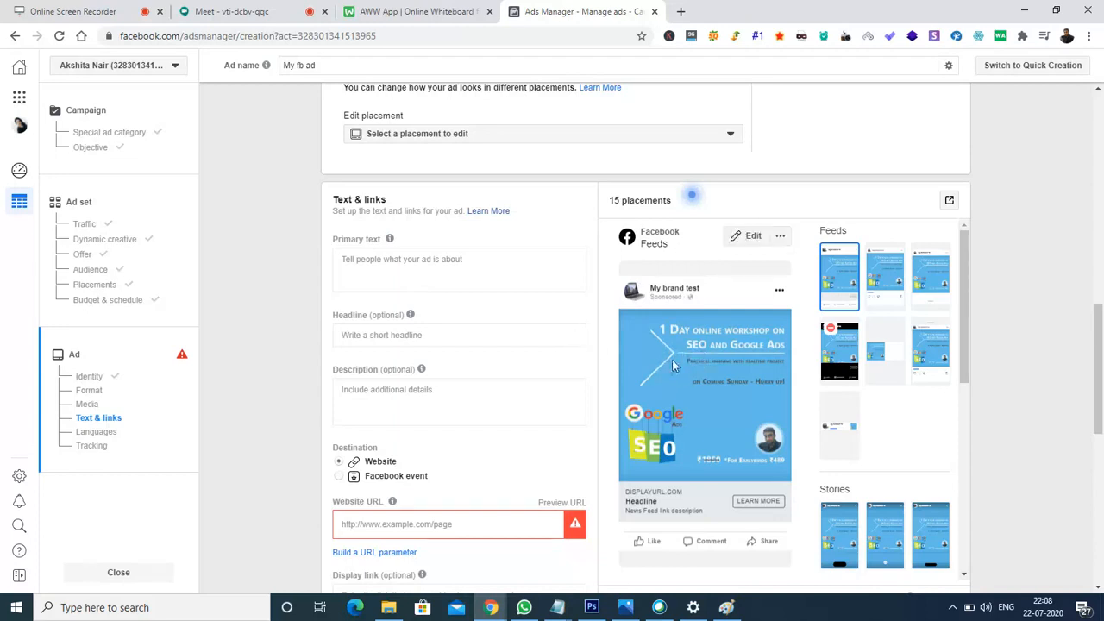
{"action": "left_click", "coordinate": [400, 265]}
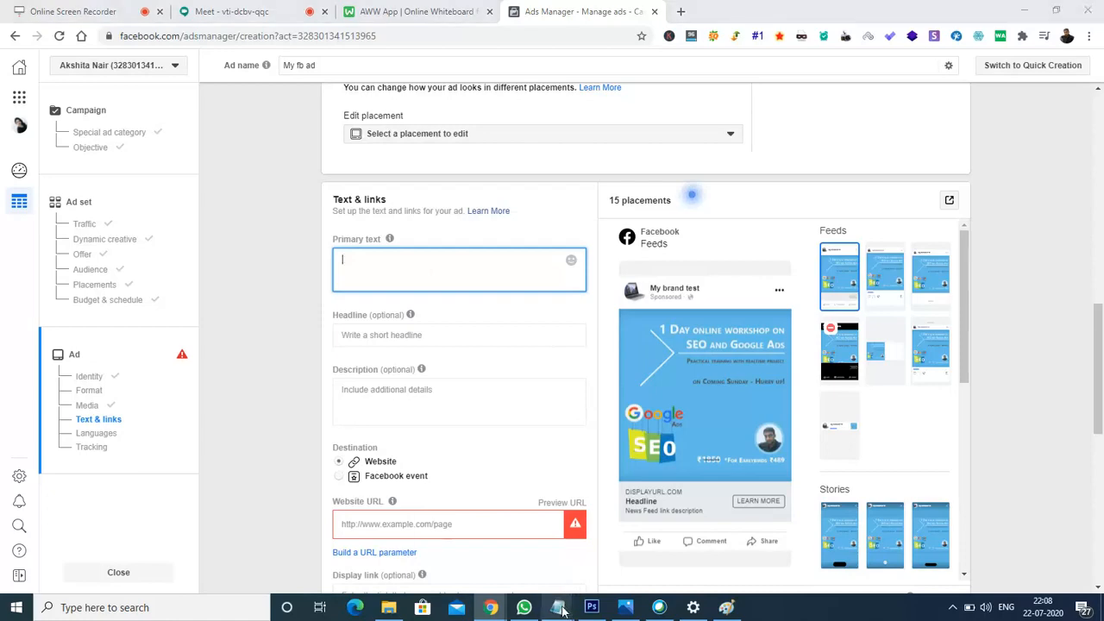
- Select all the text in the 'Monthly course promotion in FB' Notepad file
{"action": "mouse_move", "coordinate": [577, 604]}
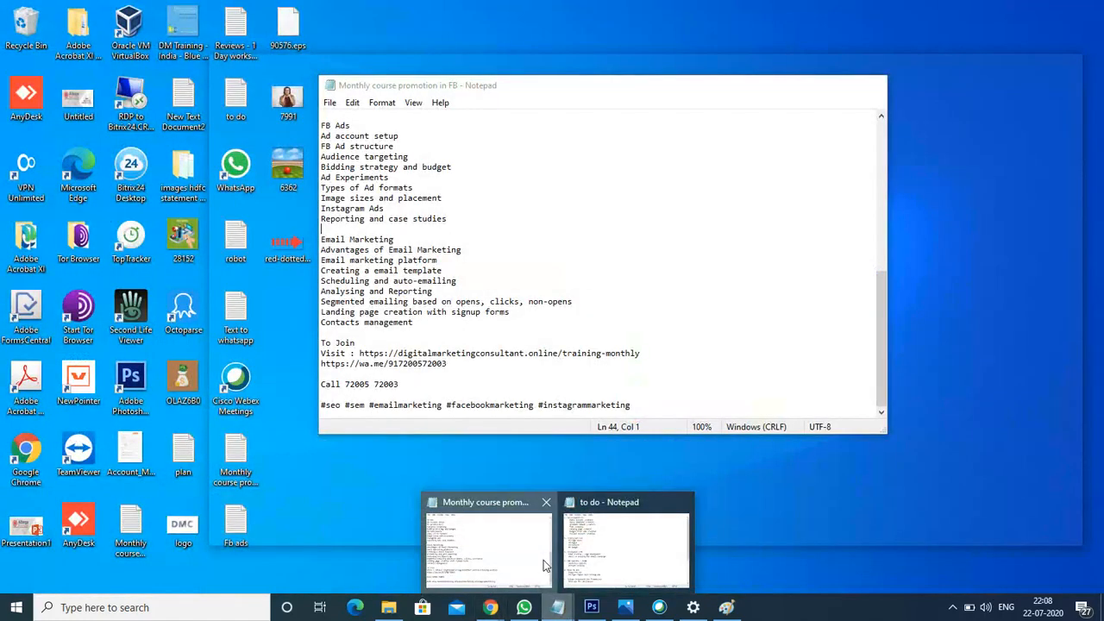
{"action": "left_click", "coordinate": [547, 561]}
{"action": "key", "text": "ctrl+a"}
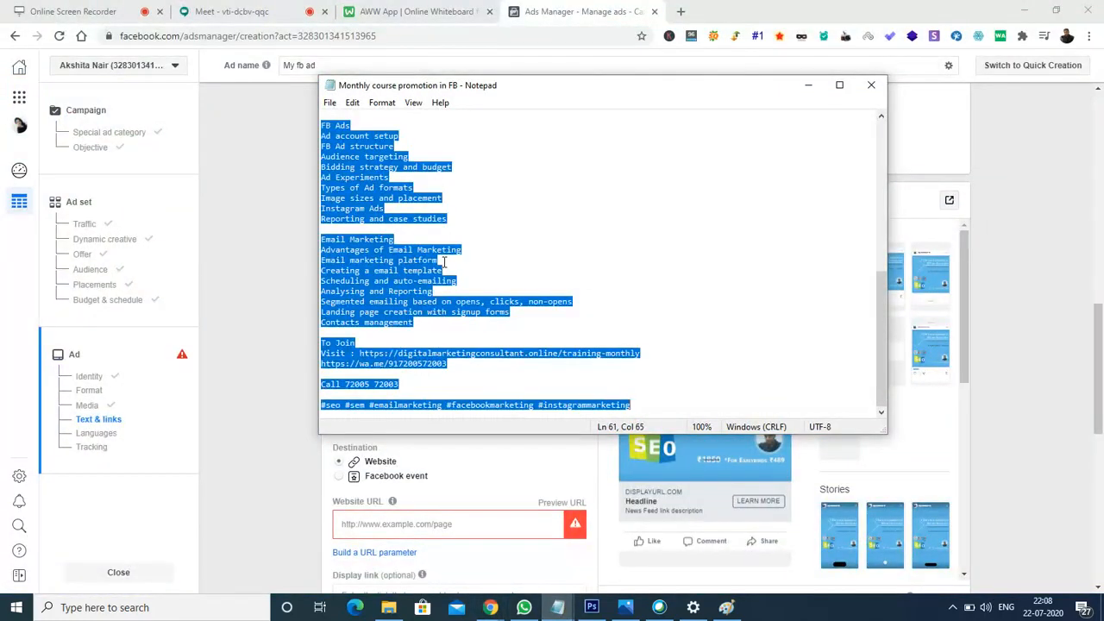
- Paste the copied course promotion text into the ad's Primary text field
{"action": "left_click", "coordinate": [241, 228]}
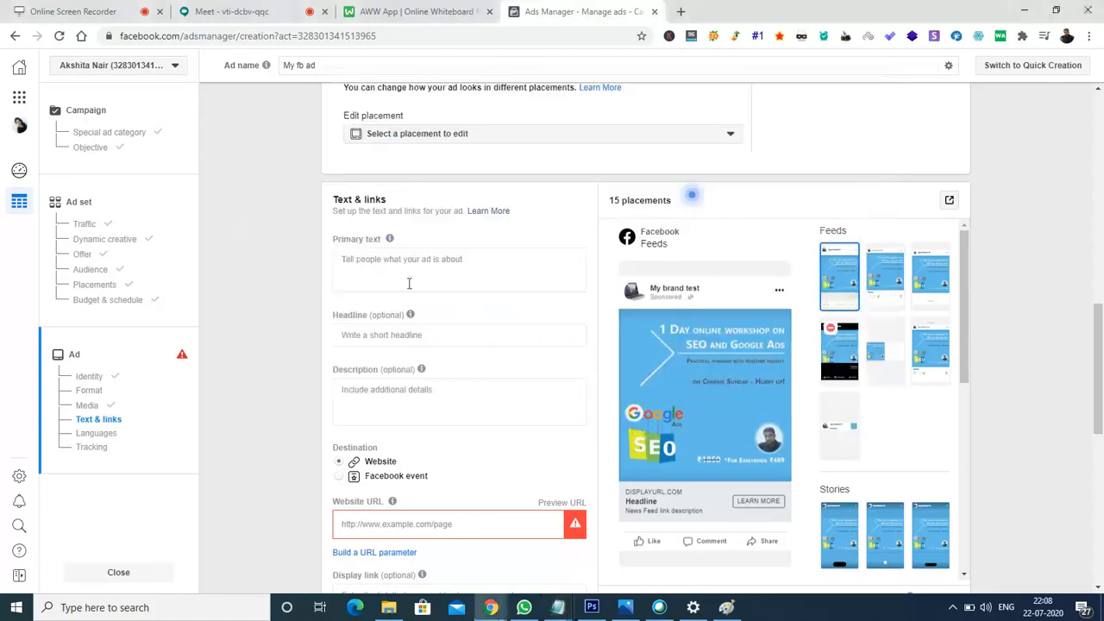
{"action": "left_click", "coordinate": [440, 258]}
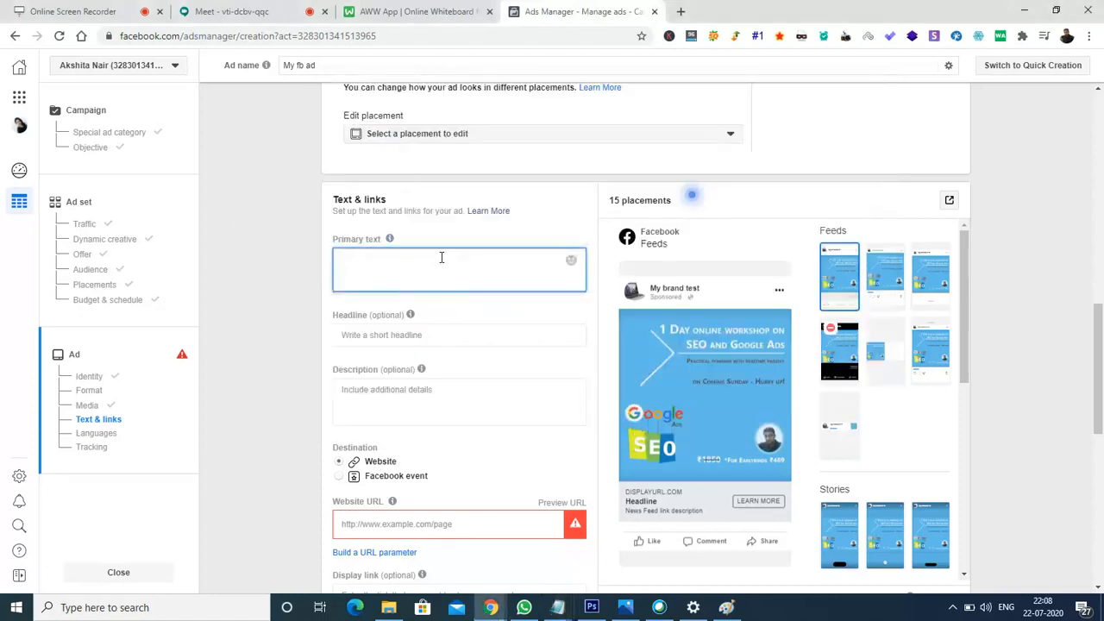
{"action": "key", "text": "ctrl+v"}
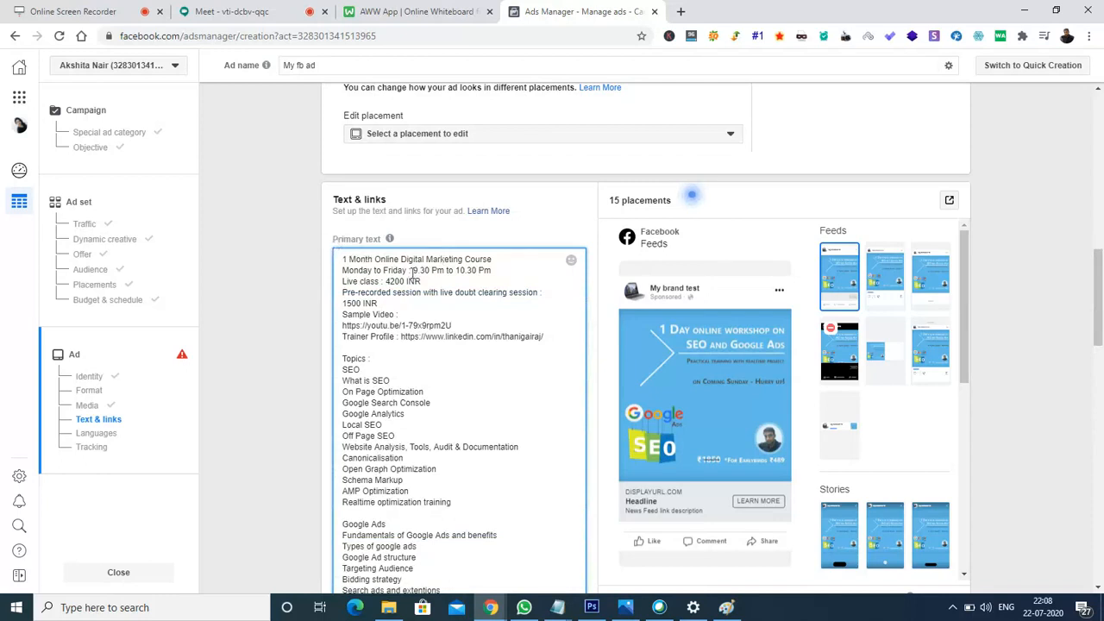
{"action": "mouse_move", "coordinate": [631, 368]}
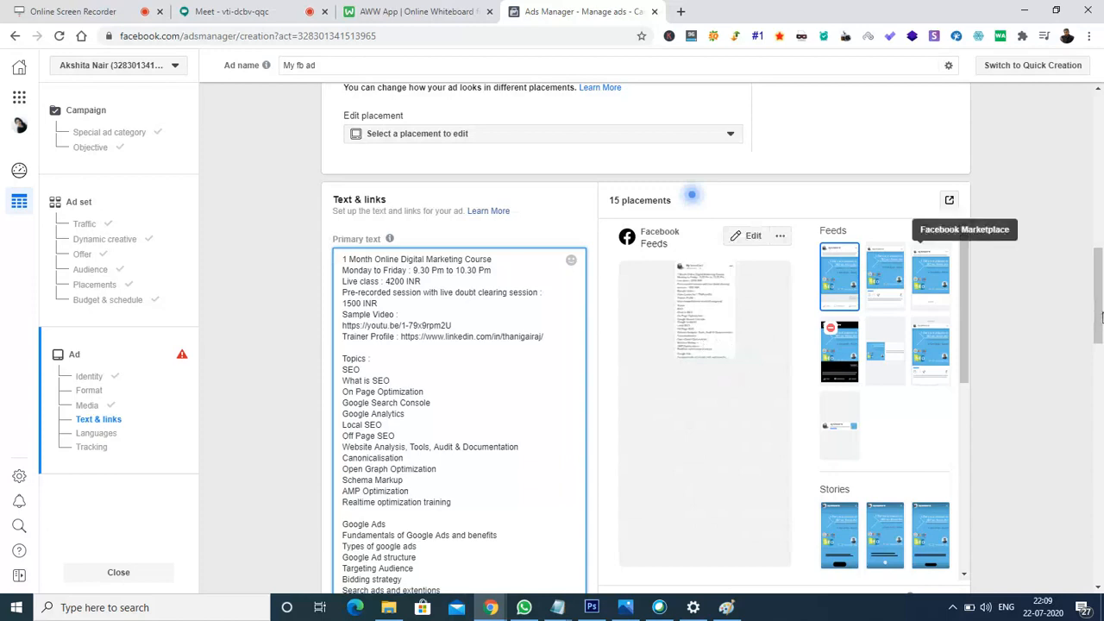
- Scroll down past the long primary text until the Headline field is visible
{"action": "scroll", "coordinate": [1101, 316], "scroll_direction": "down", "scroll_amount": 1}
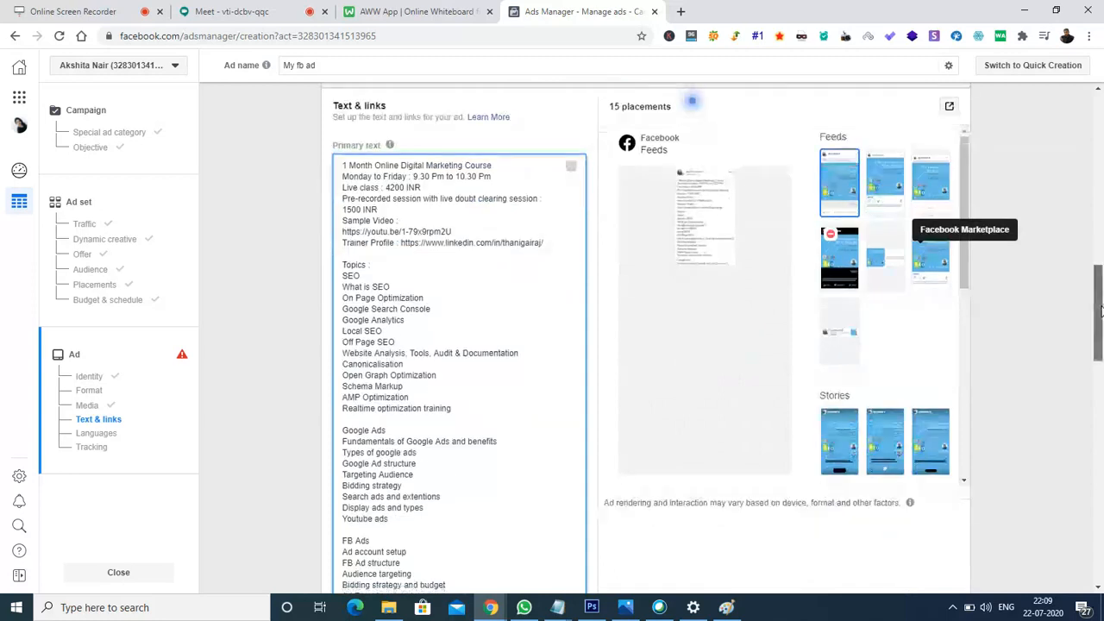
{"action": "scroll", "coordinate": [1101, 310], "scroll_direction": "down", "scroll_amount": 1}
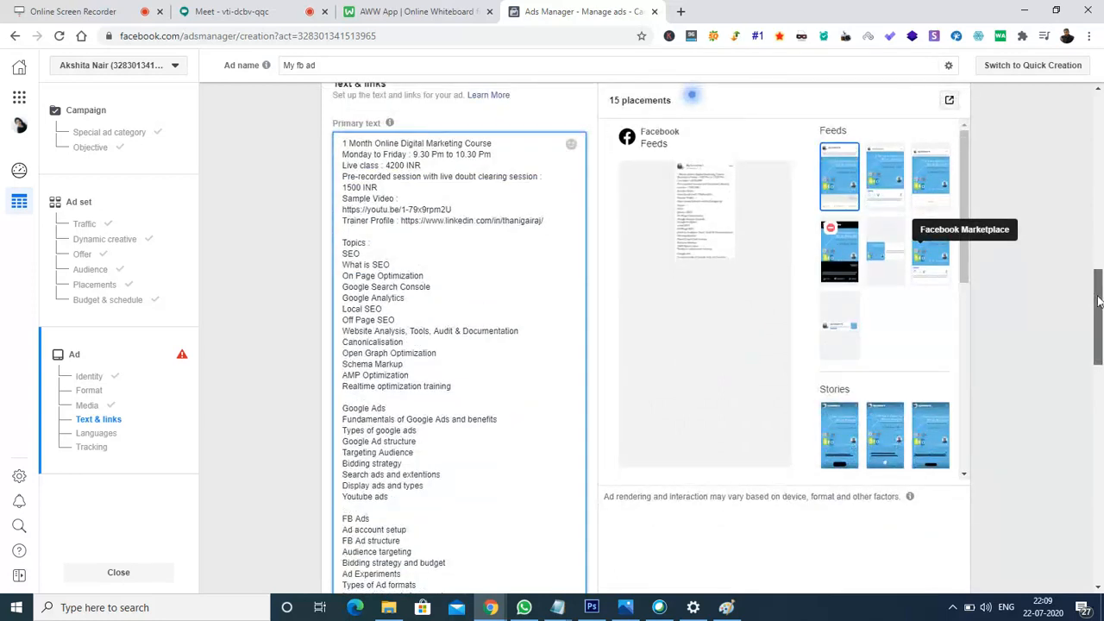
{"action": "scroll", "coordinate": [1098, 302], "scroll_direction": "down", "scroll_amount": 1}
{"action": "left_click_drag", "start_coordinate": [1099, 301], "coordinate": [1100, 369]}
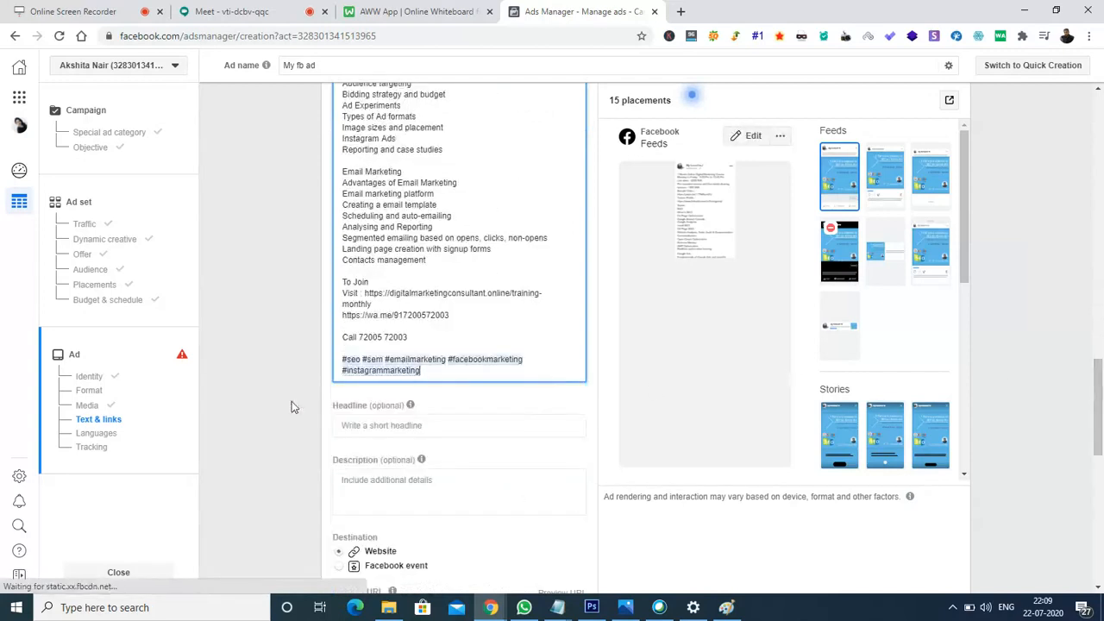
- Type 'Online DM classes' as the ad's headline
{"action": "left_click", "coordinate": [378, 425]}
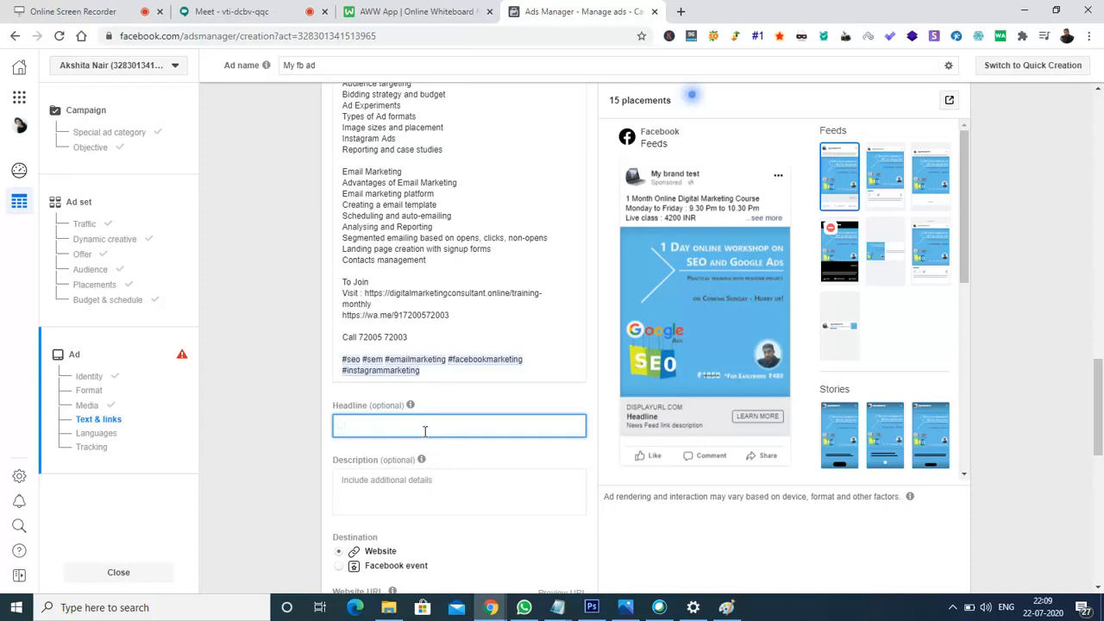
{"action": "type", "text": "Online"}
{"action": "type", "text": "DM classe"}
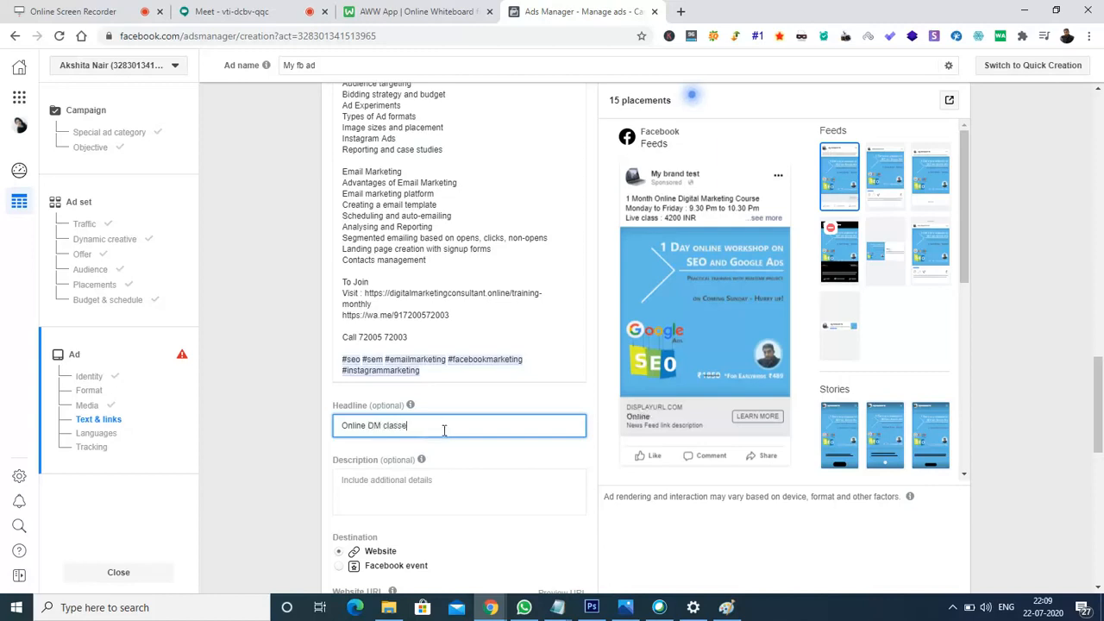
{"action": "type", "text": "s"}
{"action": "left_click", "coordinate": [237, 11]}
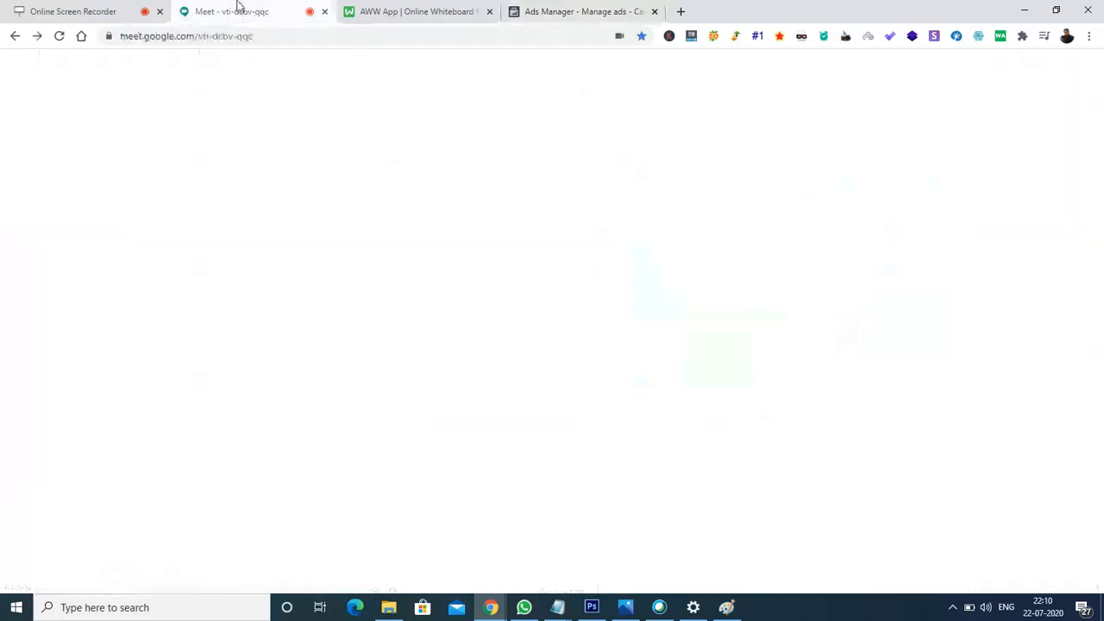
{"action": "left_click", "coordinate": [565, 10]}
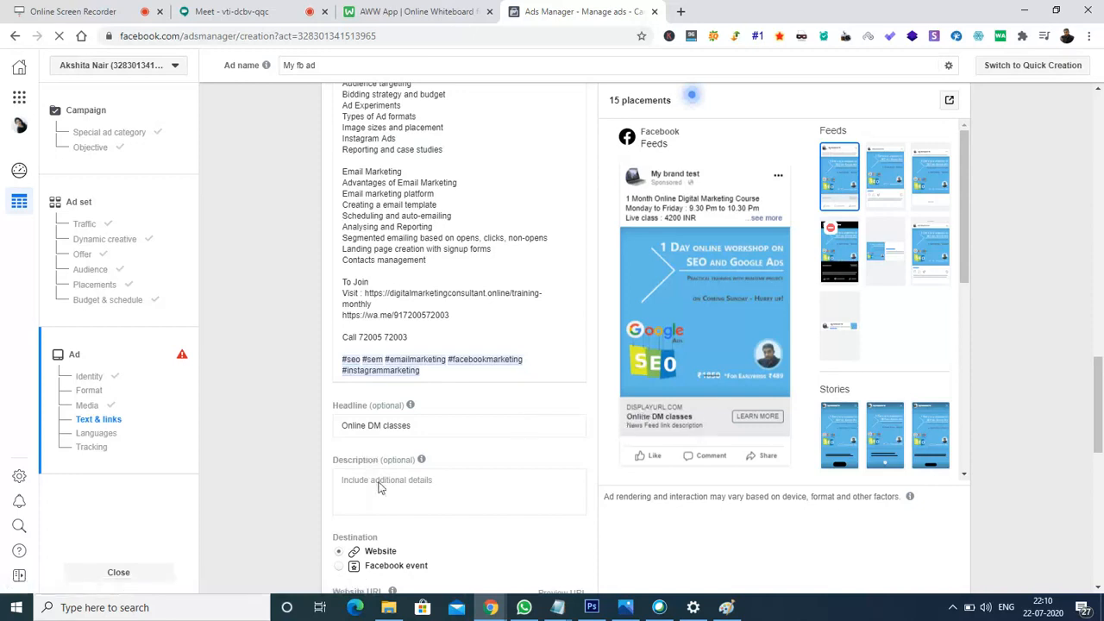
- Paste '1 Month online course' into the ad's Description field
{"action": "left_click", "coordinate": [381, 480]}
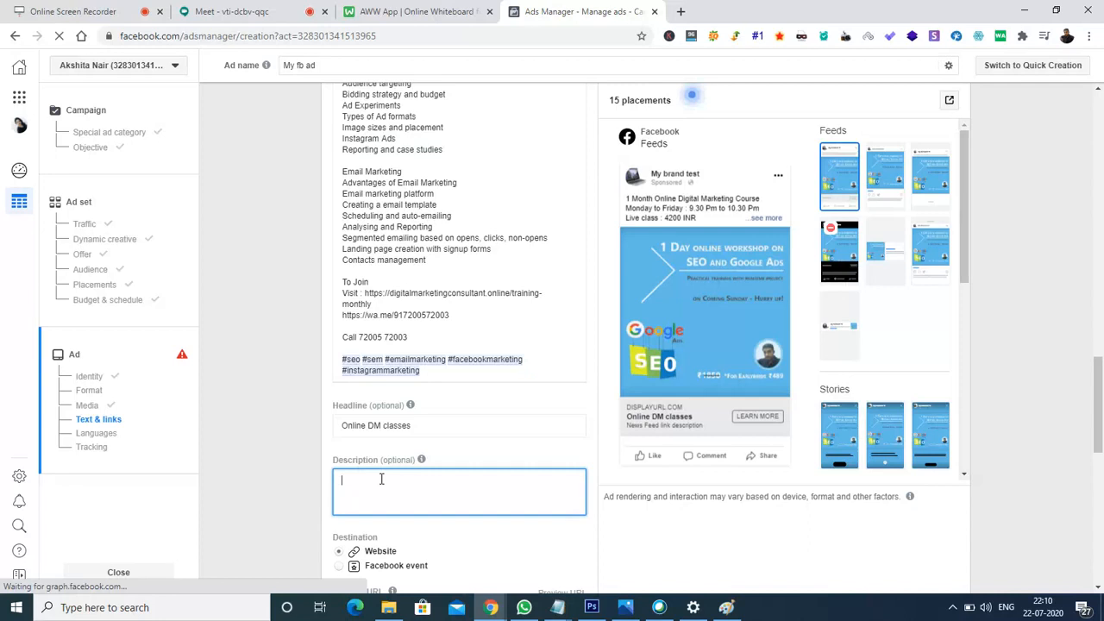
{"action": "type", "text": "1 Month online course"}
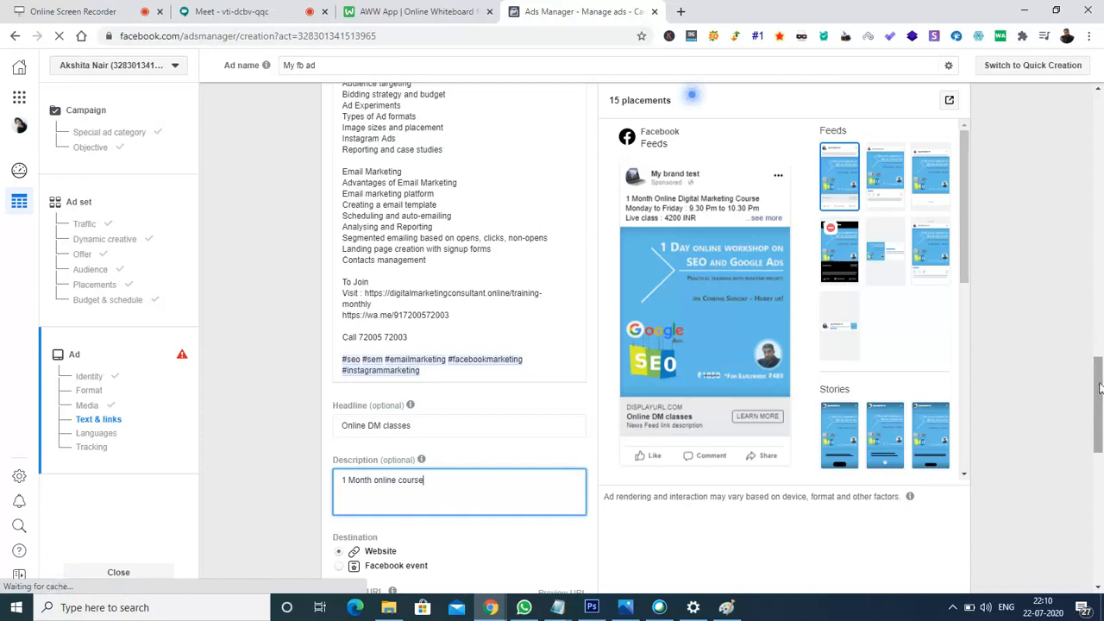
{"action": "scroll", "coordinate": [1099, 388], "scroll_direction": "down", "scroll_amount": 2}
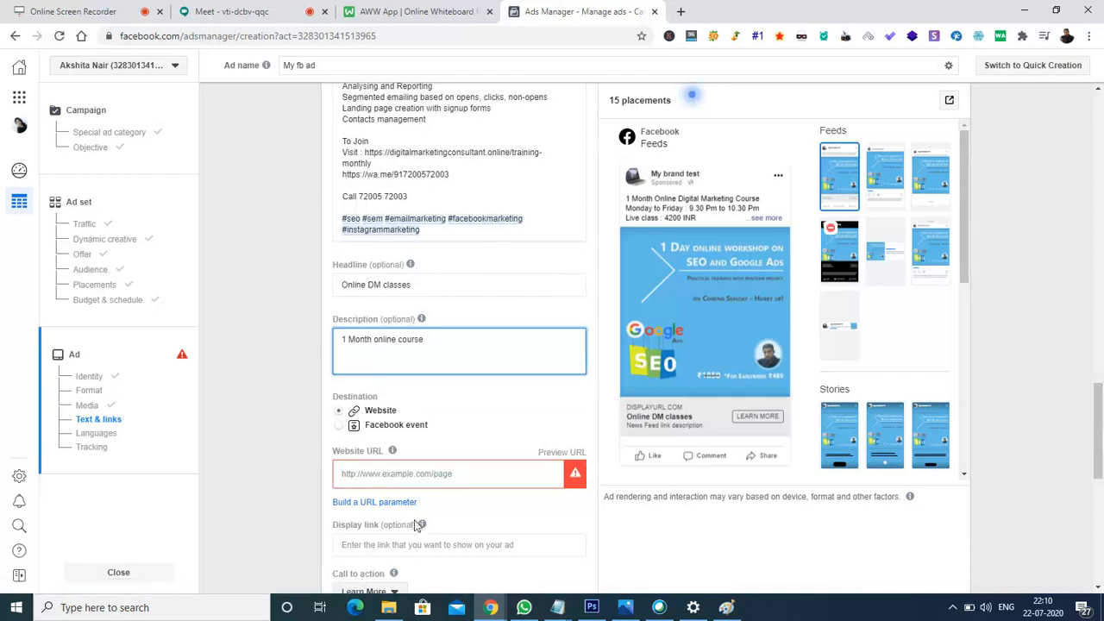
{"action": "left_click", "coordinate": [428, 477]}
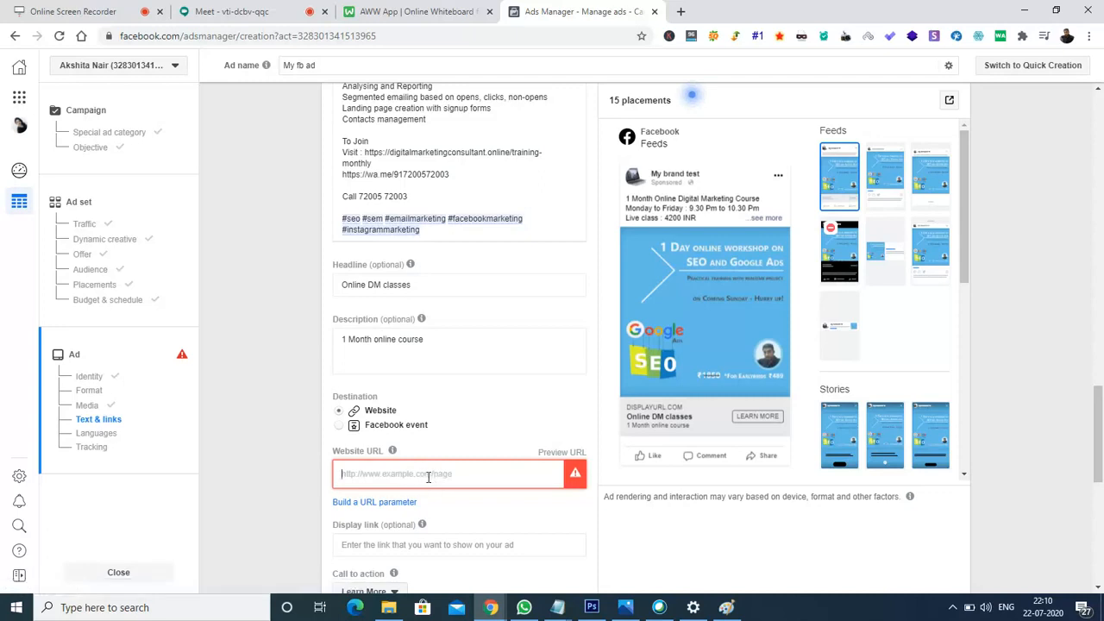
{"action": "type", "text": "htt"}
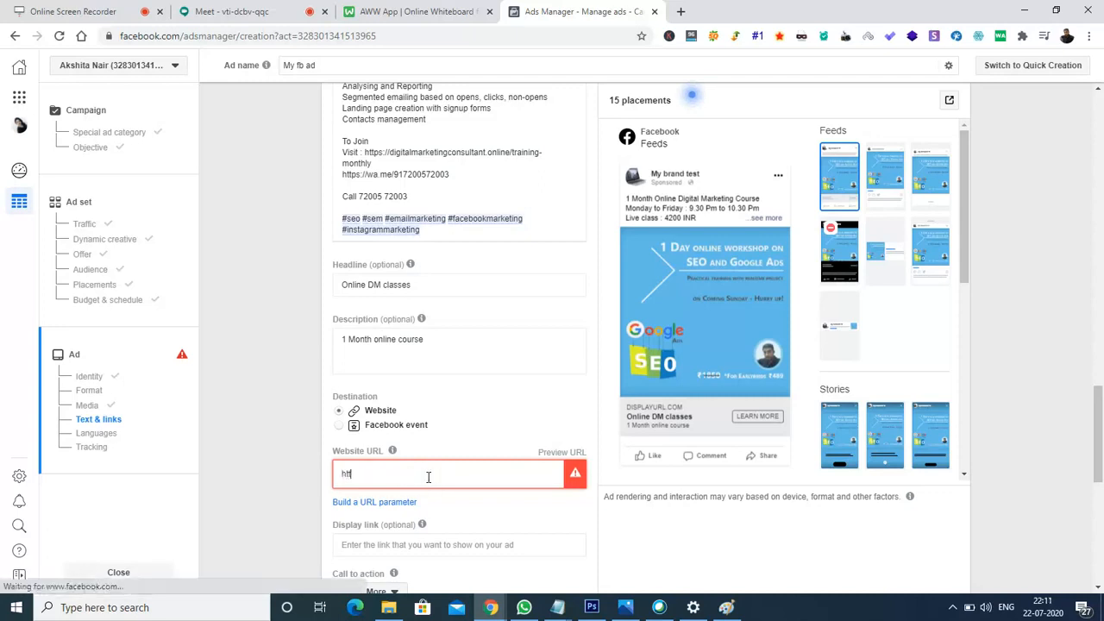
{"action": "type", "text": "ps"}
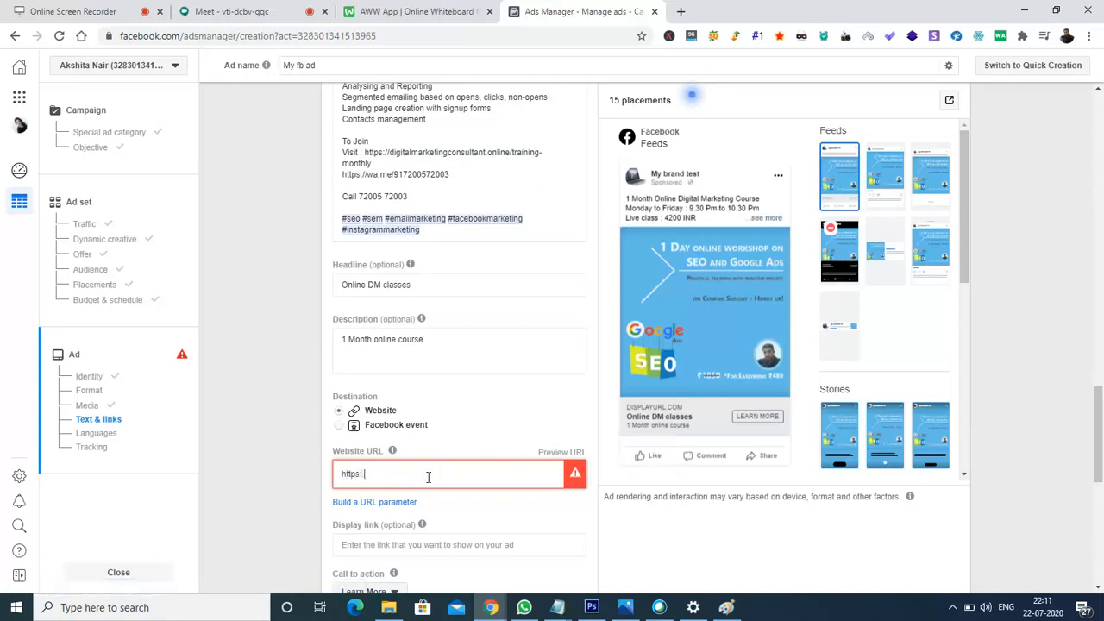
{"action": "type", "text": "://digitalmarketingconsultant.online"}
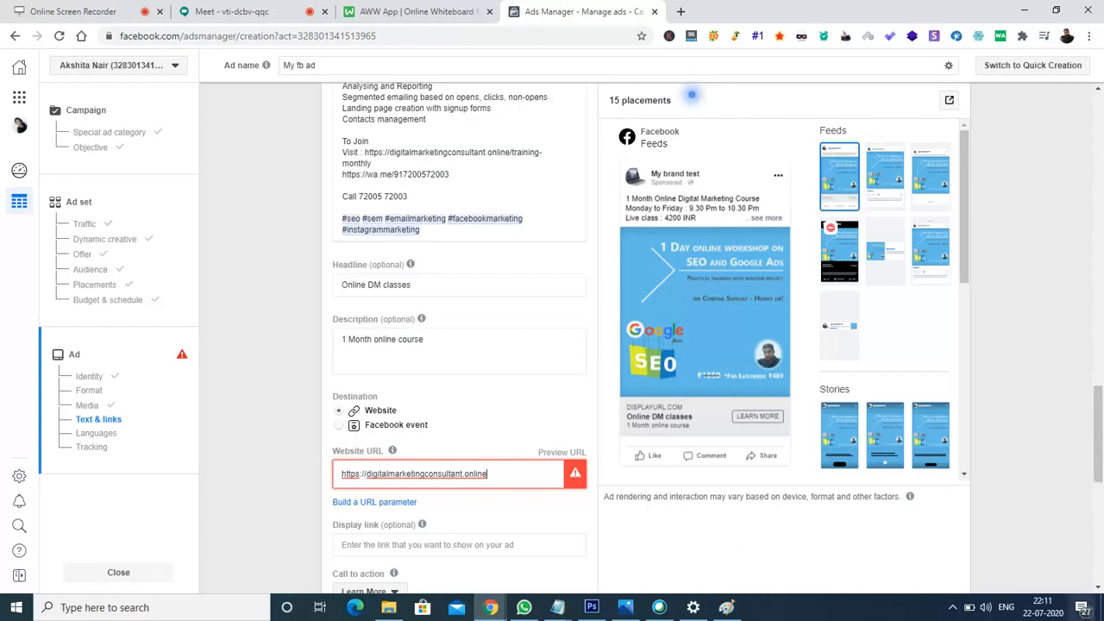
{"action": "scroll", "coordinate": [1097, 587], "scroll_direction": "down", "scroll_amount": 3}
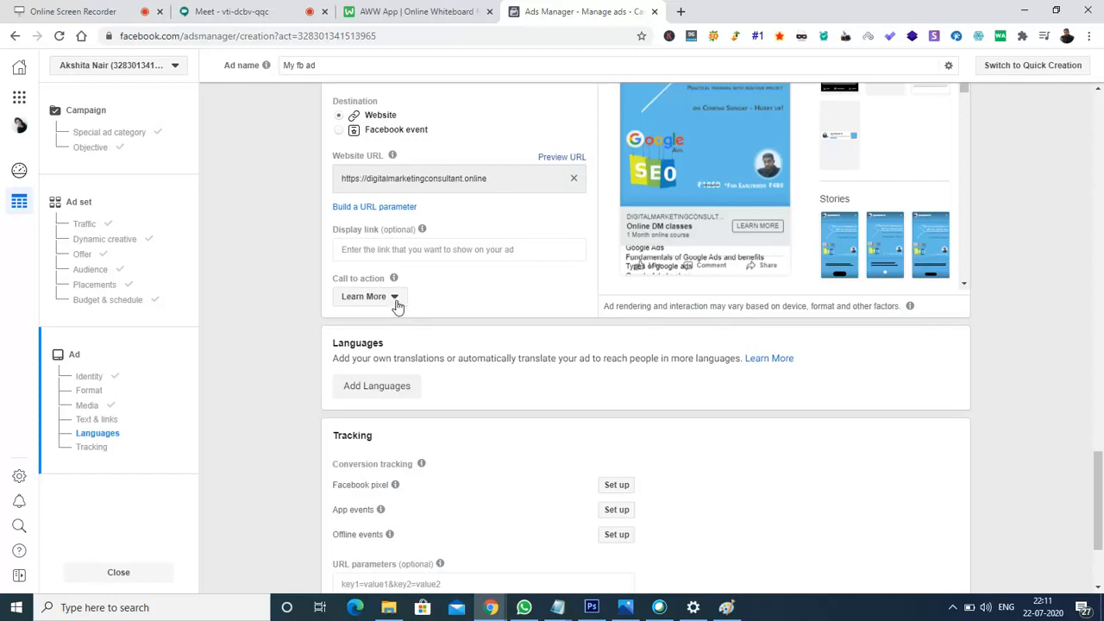
- Set the ad's call to action to Sign Up and confirm the choice in the dropdown
{"action": "left_click", "coordinate": [394, 298]}
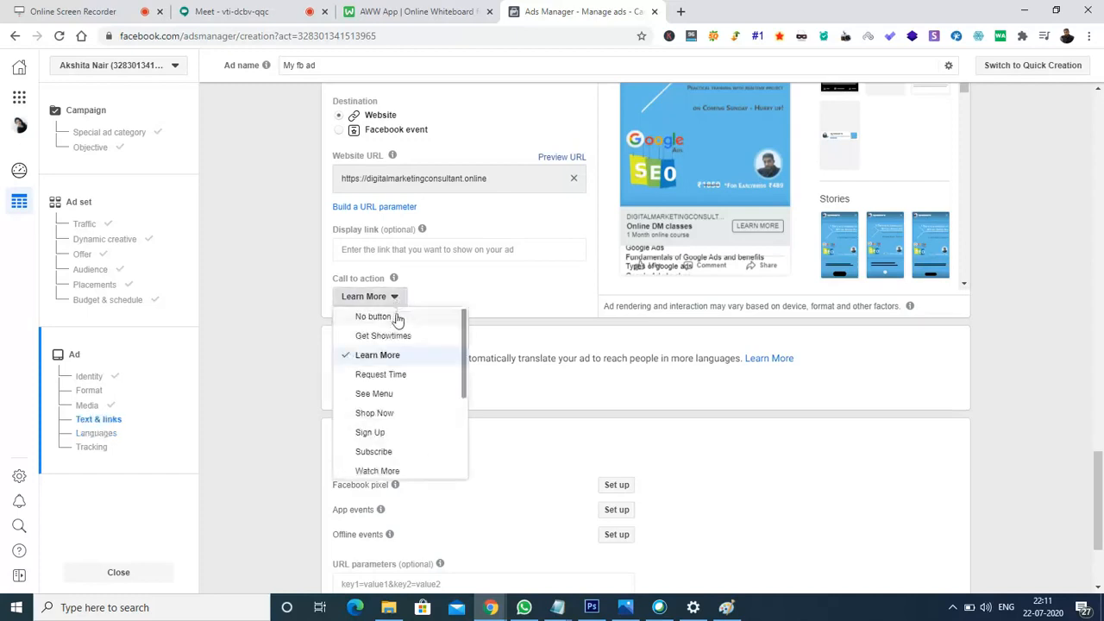
{"action": "left_click", "coordinate": [384, 438]}
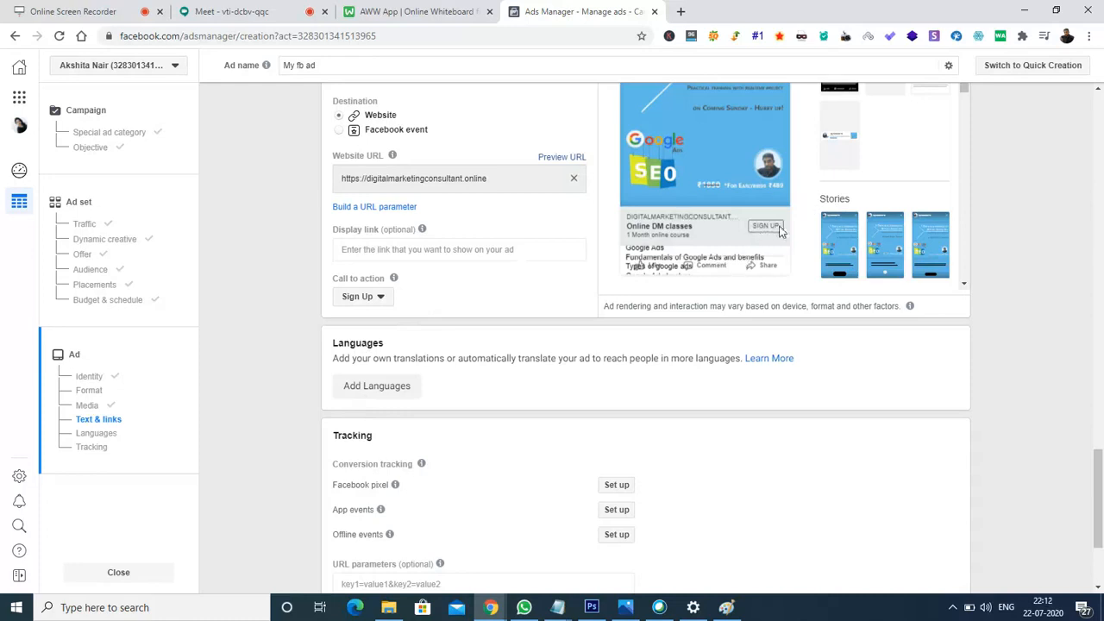
{"action": "left_click", "coordinate": [381, 302]}
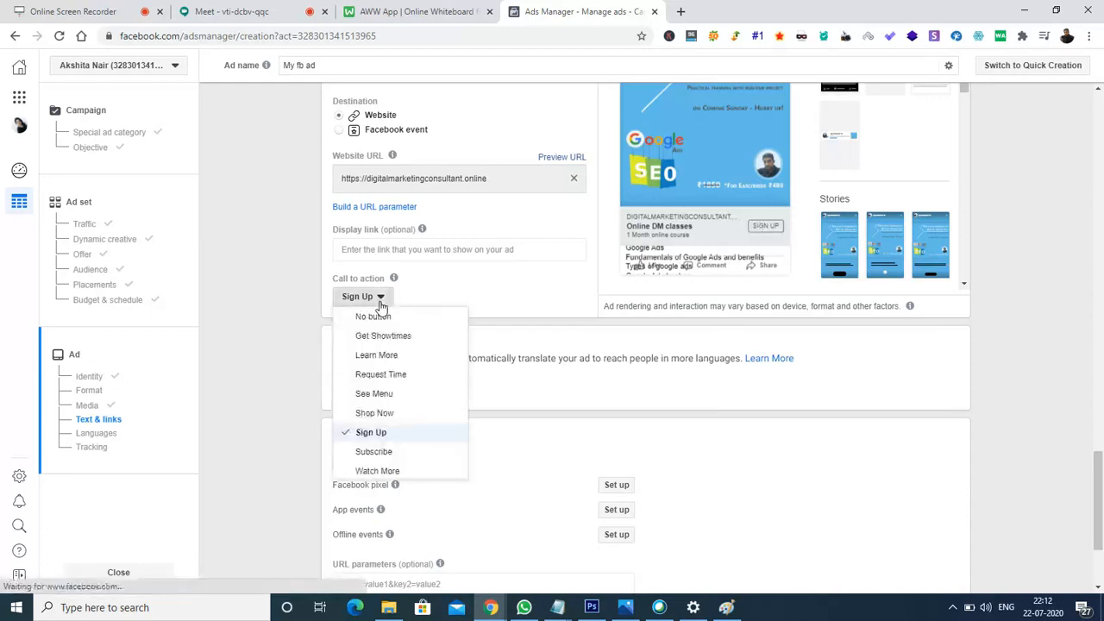
{"action": "left_click", "coordinate": [276, 273]}
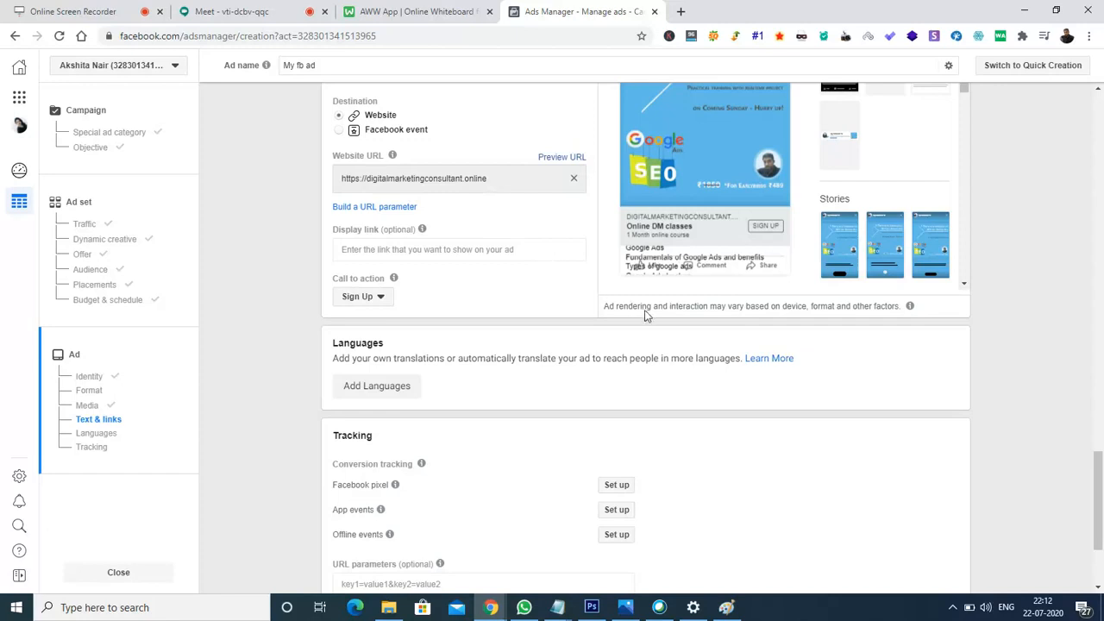
- Scroll down past the Languages and Tracking sections to the bottom of the ad form
{"action": "left_click_drag", "start_coordinate": [1099, 488], "coordinate": [1101, 524]}
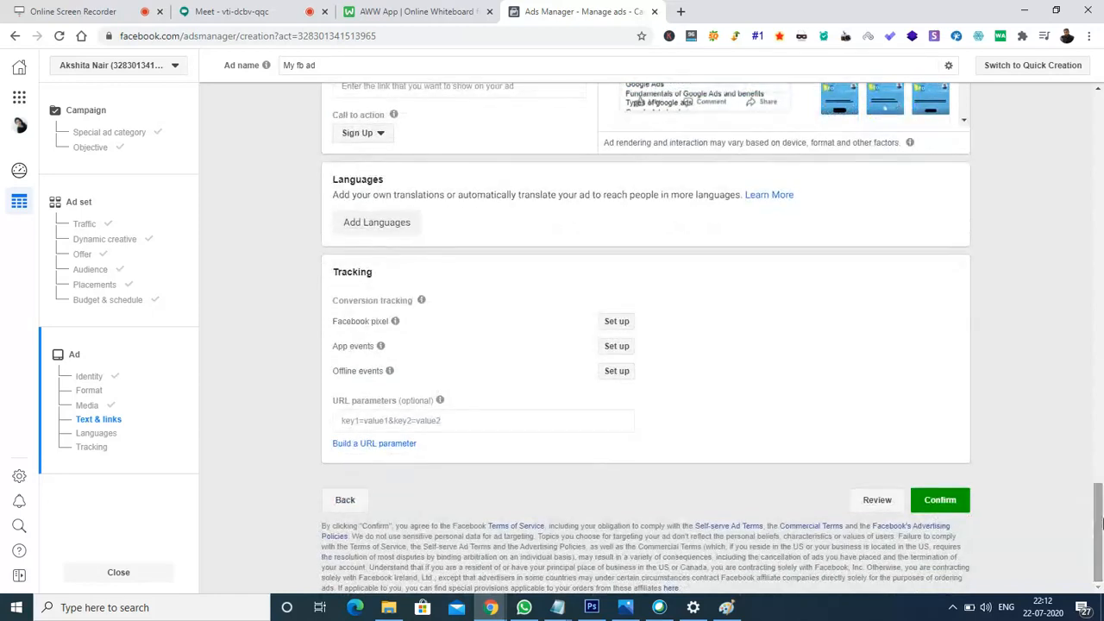
{"action": "mouse_move", "coordinate": [438, 403]}
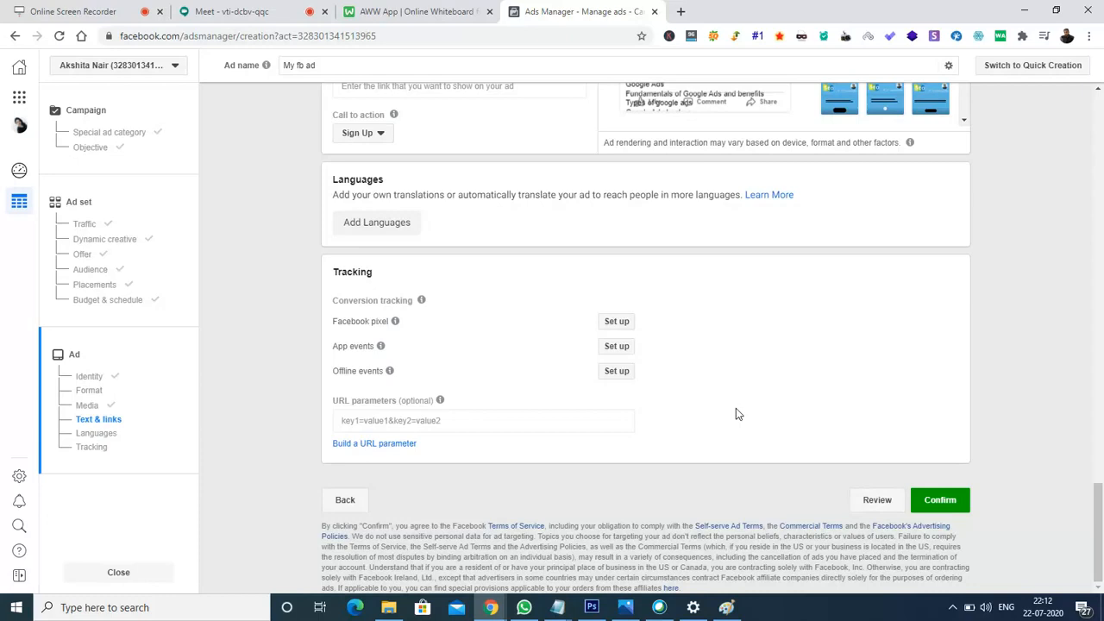
{"action": "left_click", "coordinate": [873, 502]}
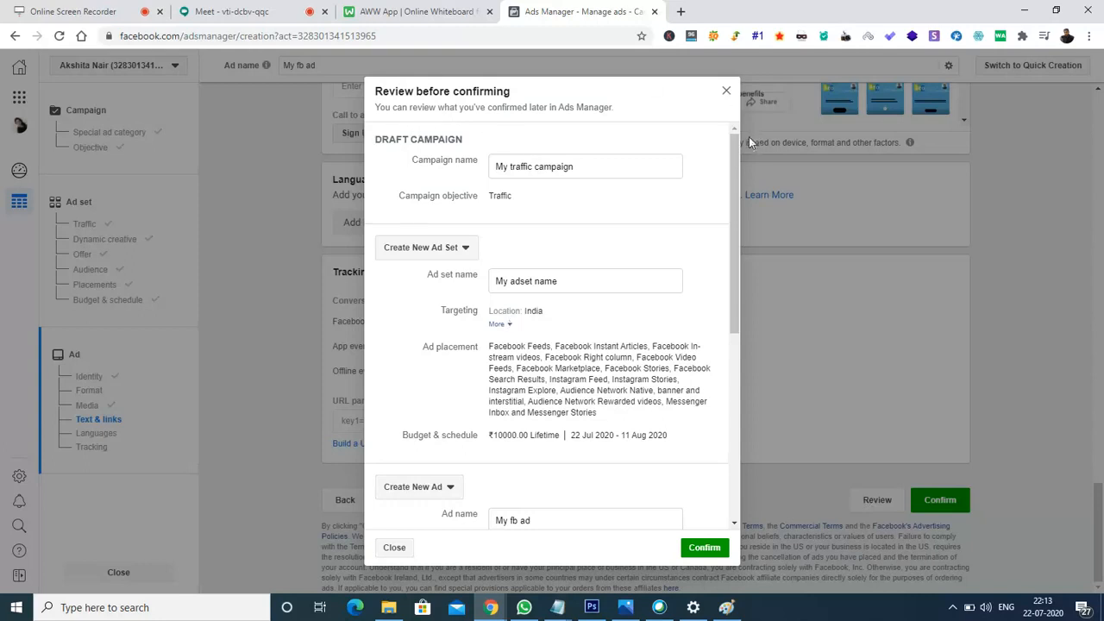
{"action": "left_click_drag", "start_coordinate": [736, 152], "coordinate": [738, 172]}
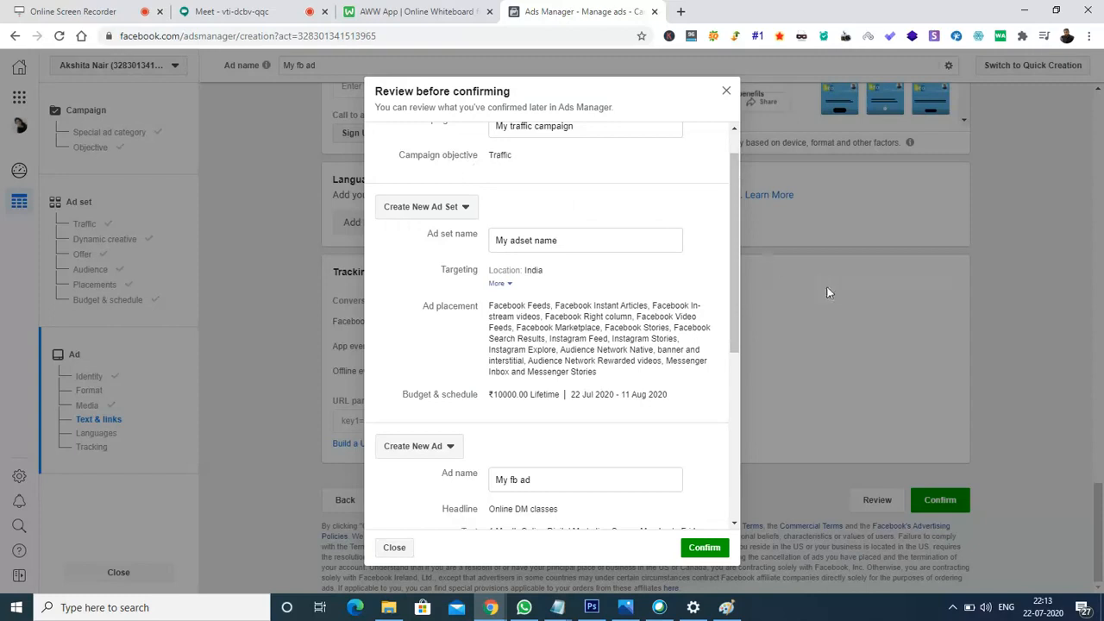
{"action": "left_click_drag", "start_coordinate": [738, 247], "coordinate": [738, 267]}
{"action": "left_click", "coordinate": [497, 247]}
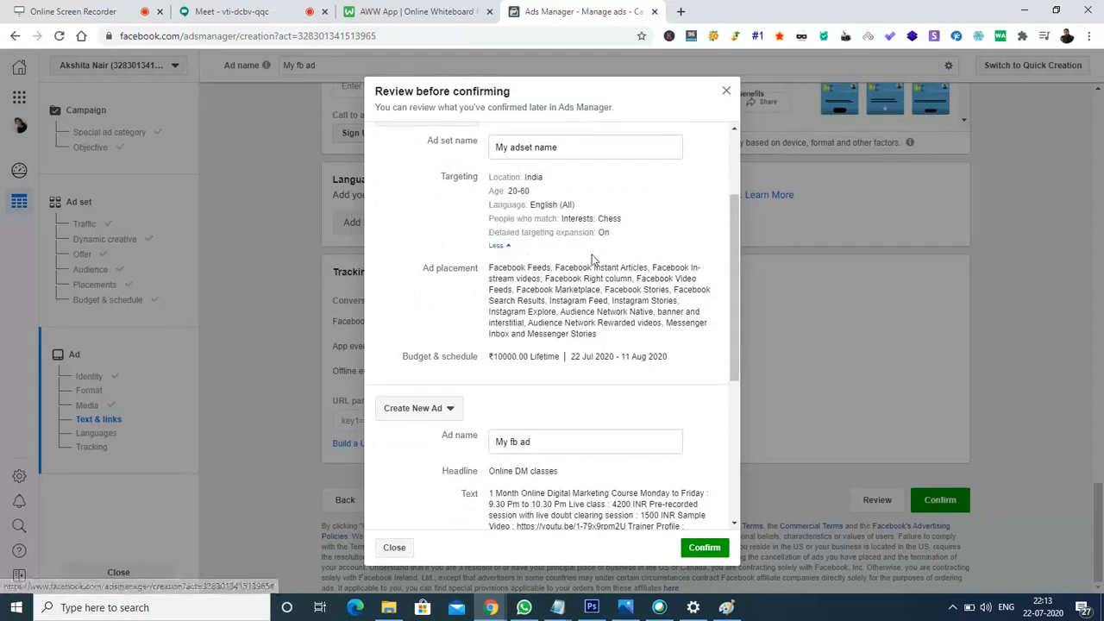
{"action": "left_click_drag", "start_coordinate": [736, 269], "coordinate": [737, 292]}
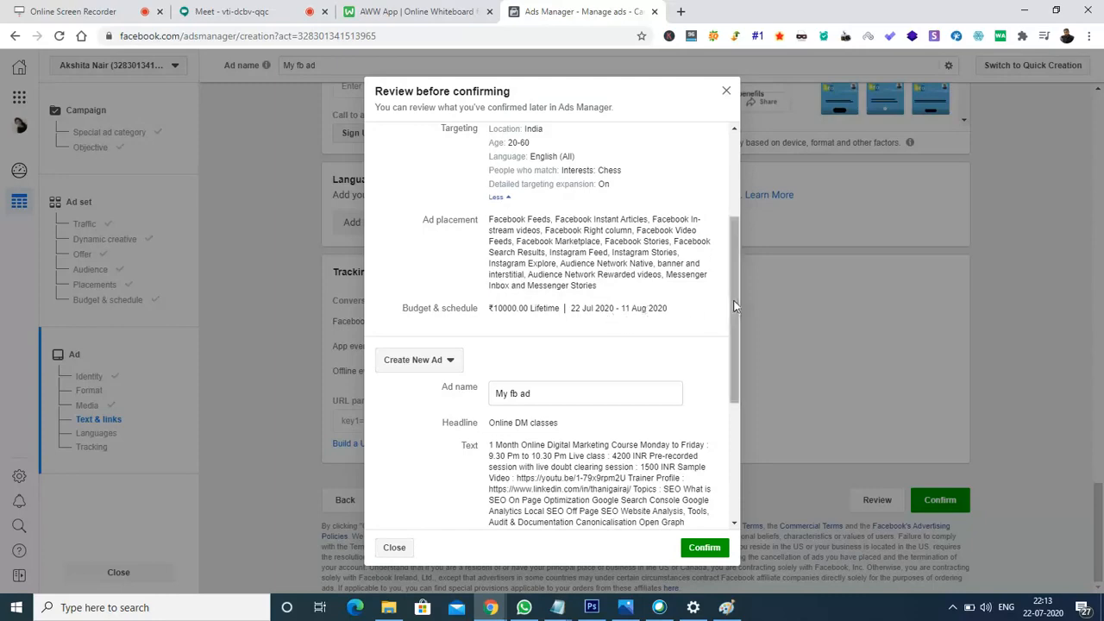
{"action": "scroll", "coordinate": [739, 327], "scroll_direction": "down", "scroll_amount": 2}
{"action": "left_click_drag", "start_coordinate": [738, 325], "coordinate": [734, 380]}
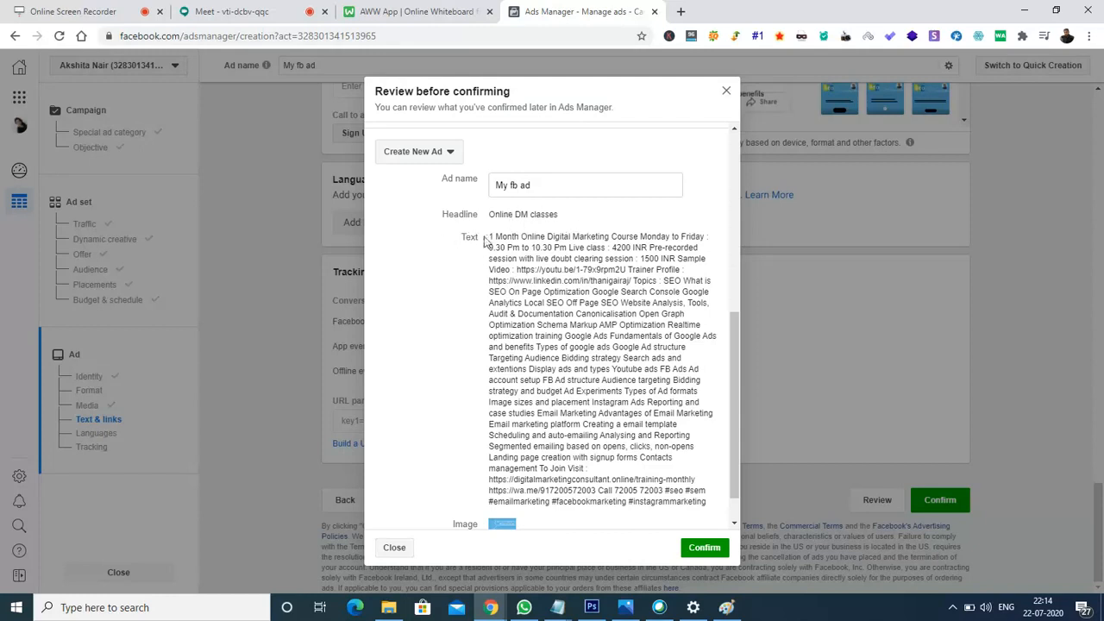
{"action": "left_click_drag", "start_coordinate": [739, 369], "coordinate": [741, 422]}
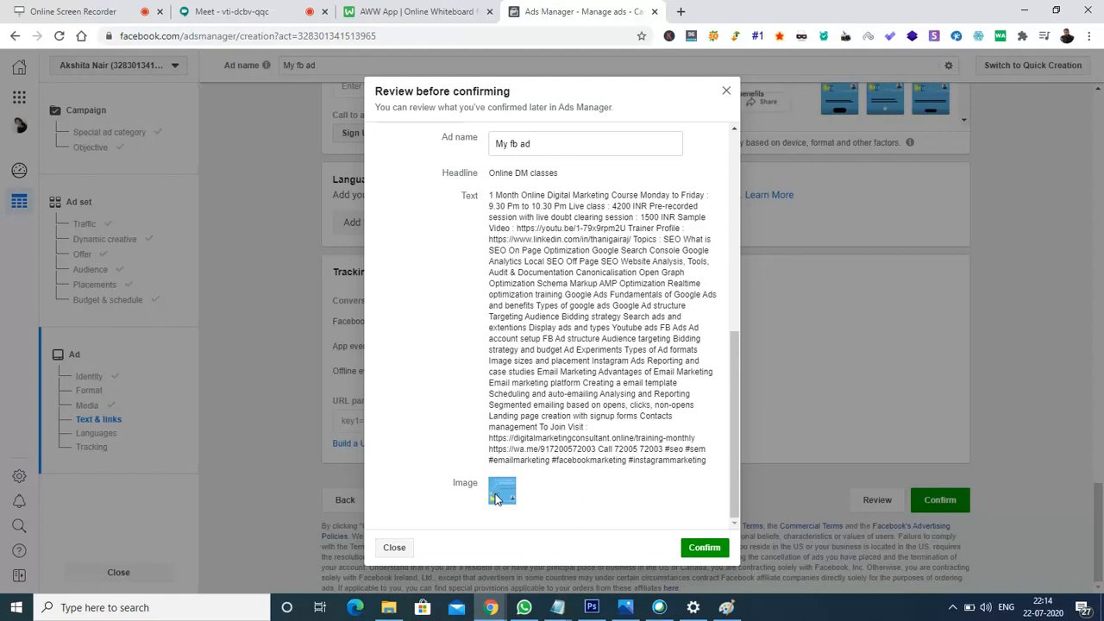
- Confirm the reviewed ad, dismiss the Business info popup, and confirm again to reach the business form
{"action": "left_click", "coordinate": [708, 553]}
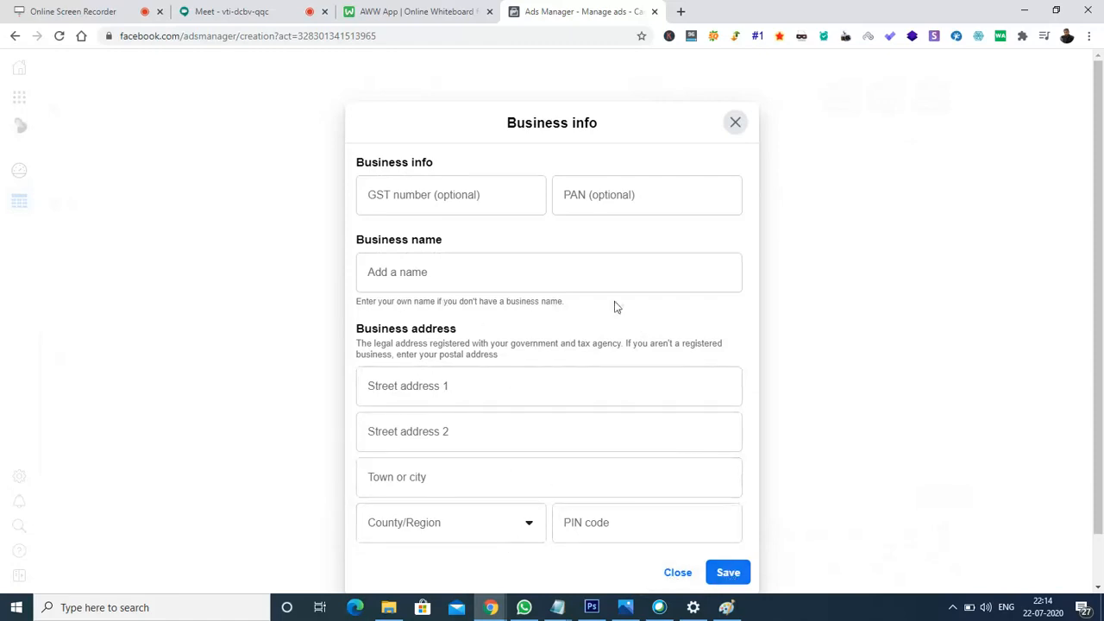
{"action": "left_click", "coordinate": [739, 125]}
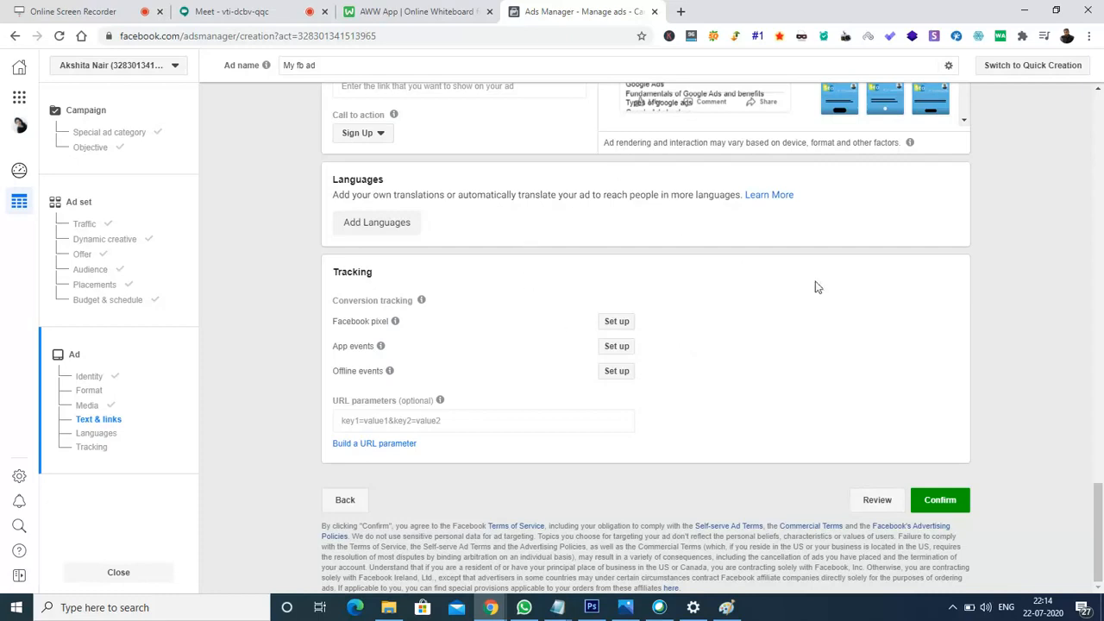
{"action": "left_click", "coordinate": [959, 501]}
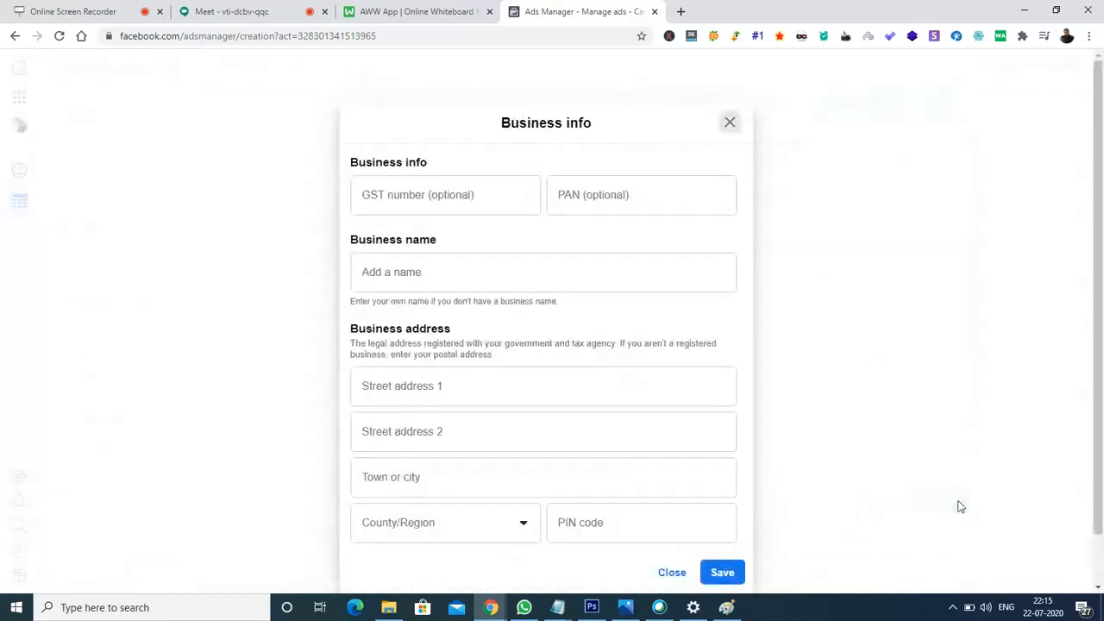
- Enter 'itech solutions' as the business name
{"action": "left_click", "coordinate": [429, 279]}
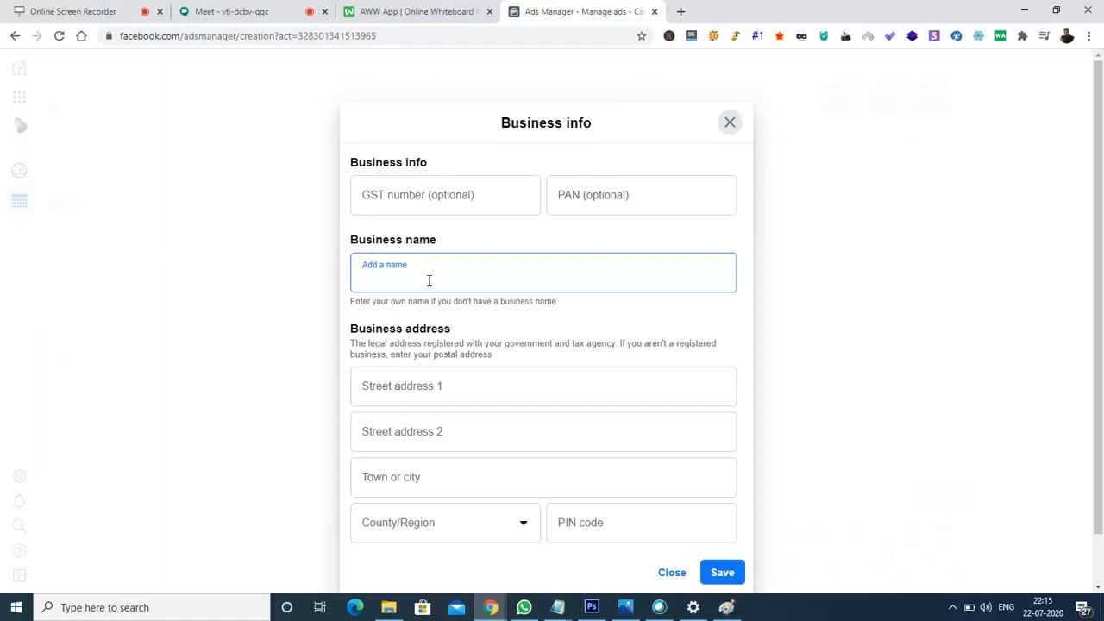
{"action": "type", "text": "E"}
{"action": "key", "text": "BackSpace"}
{"action": "type", "text": "itech solutions"}
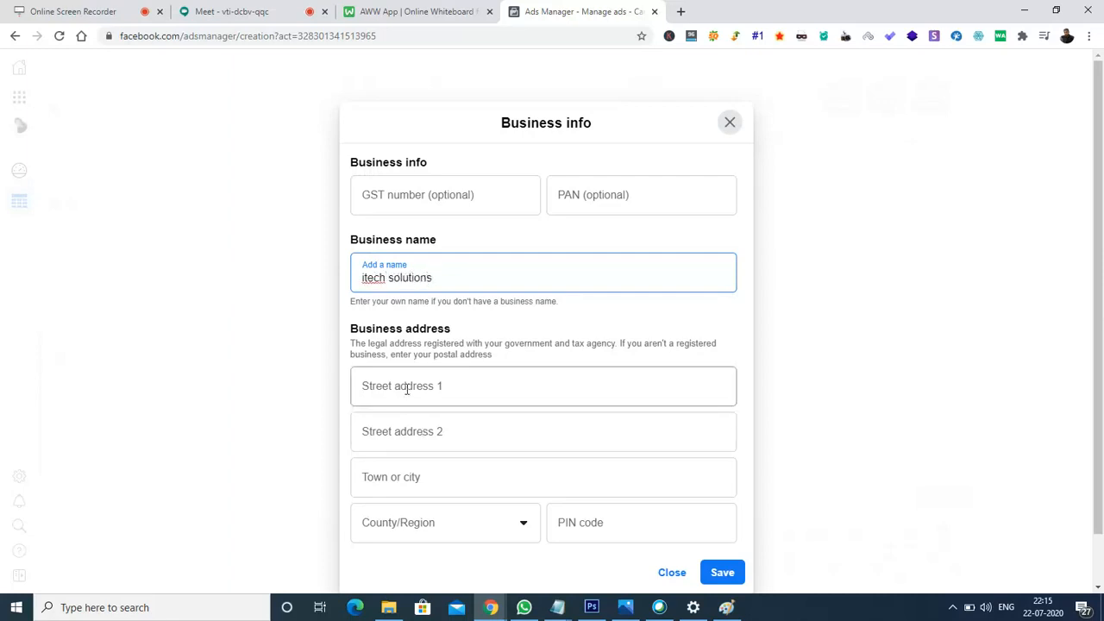
- Fill in Street address 1, Street address 2 and the Town or city fields
{"action": "left_click", "coordinate": [407, 389]}
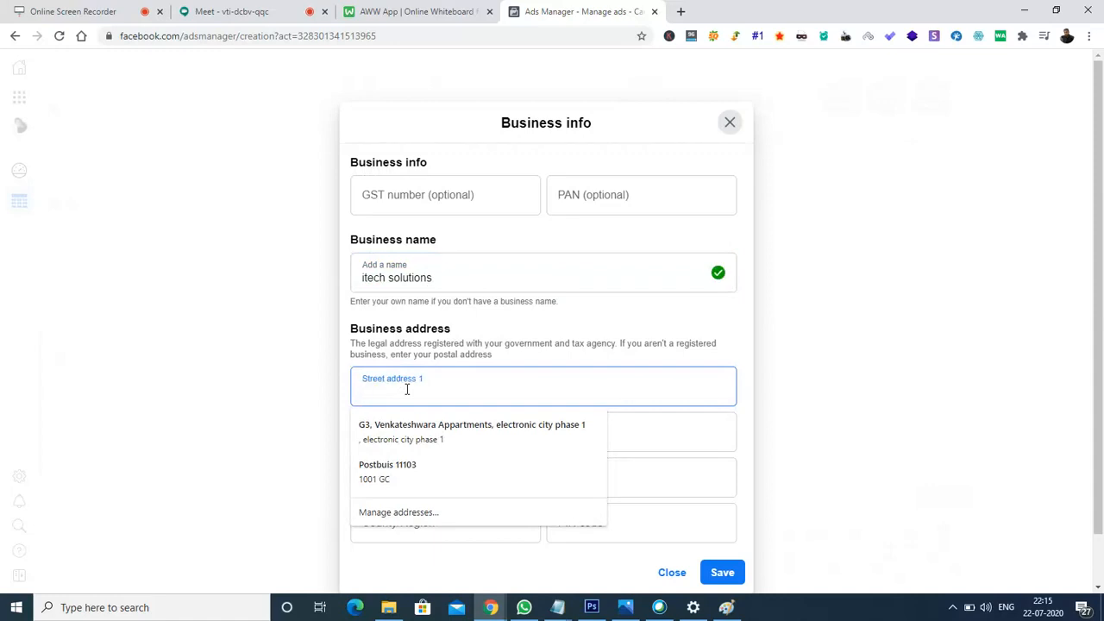
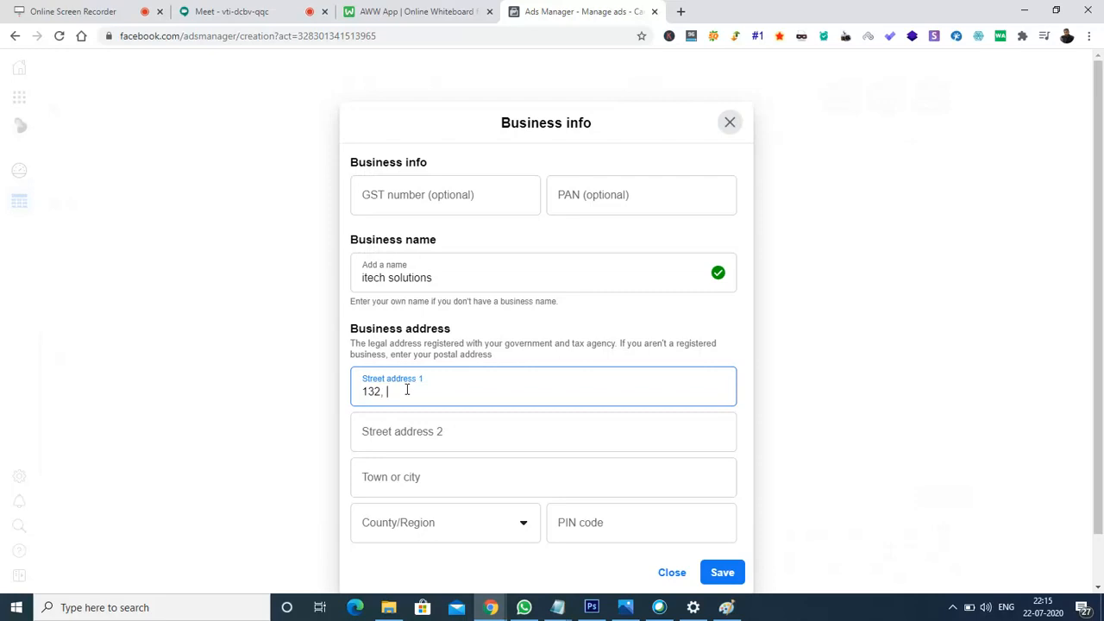
{"action": "left_click", "coordinate": [429, 433]}
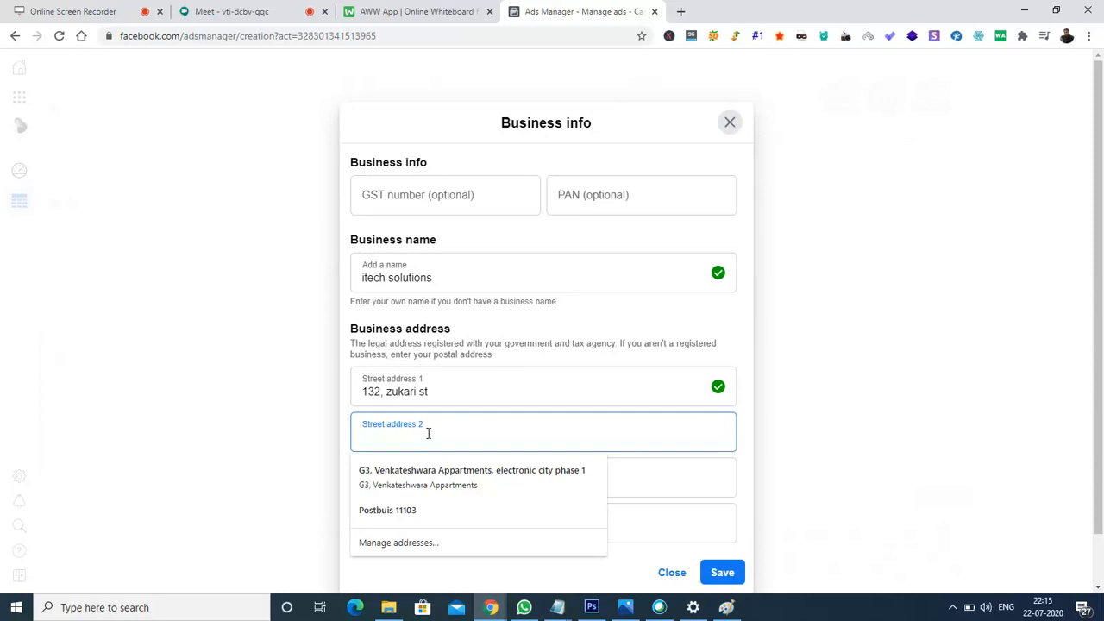
{"action": "type", "text": "Ma"}
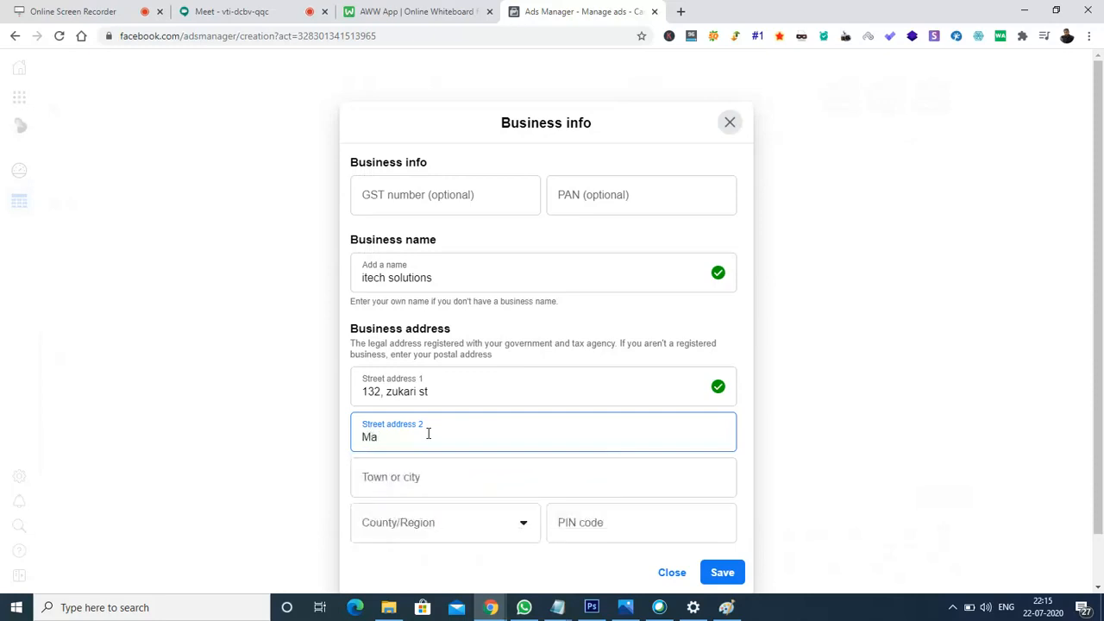
{"action": "type", "text": "riasin street"}
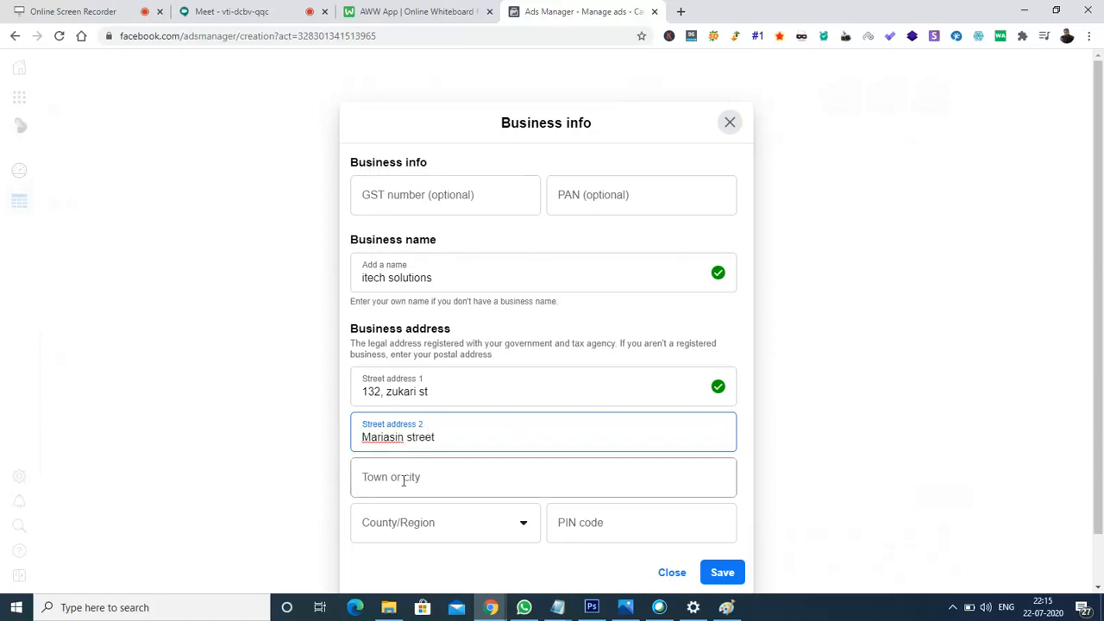
{"action": "left_click", "coordinate": [403, 480]}
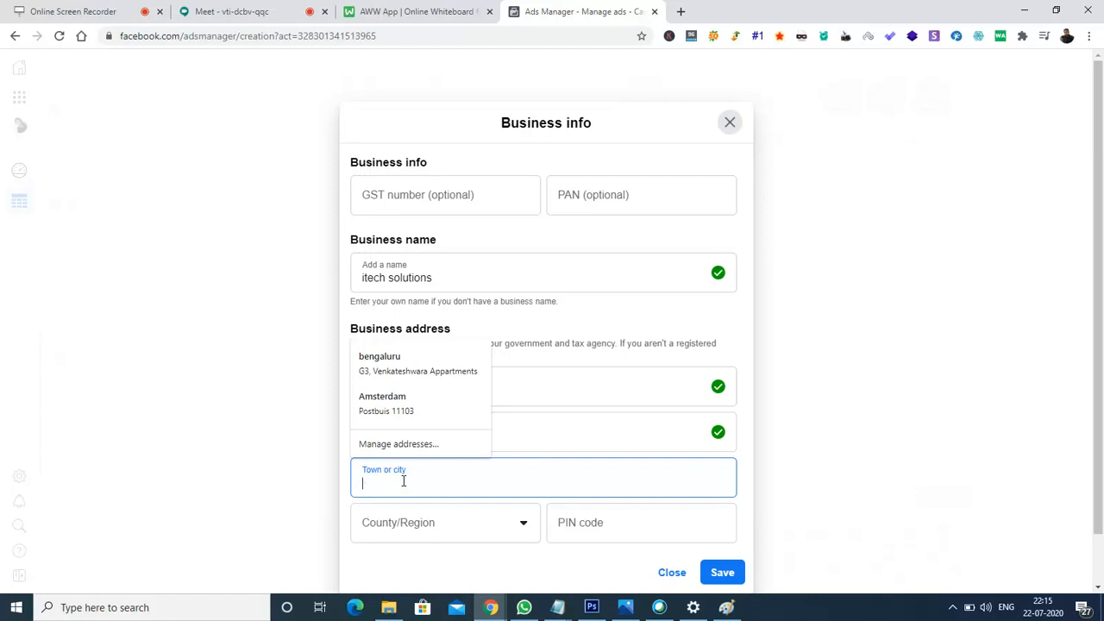
{"action": "type", "text": "dehradun"}
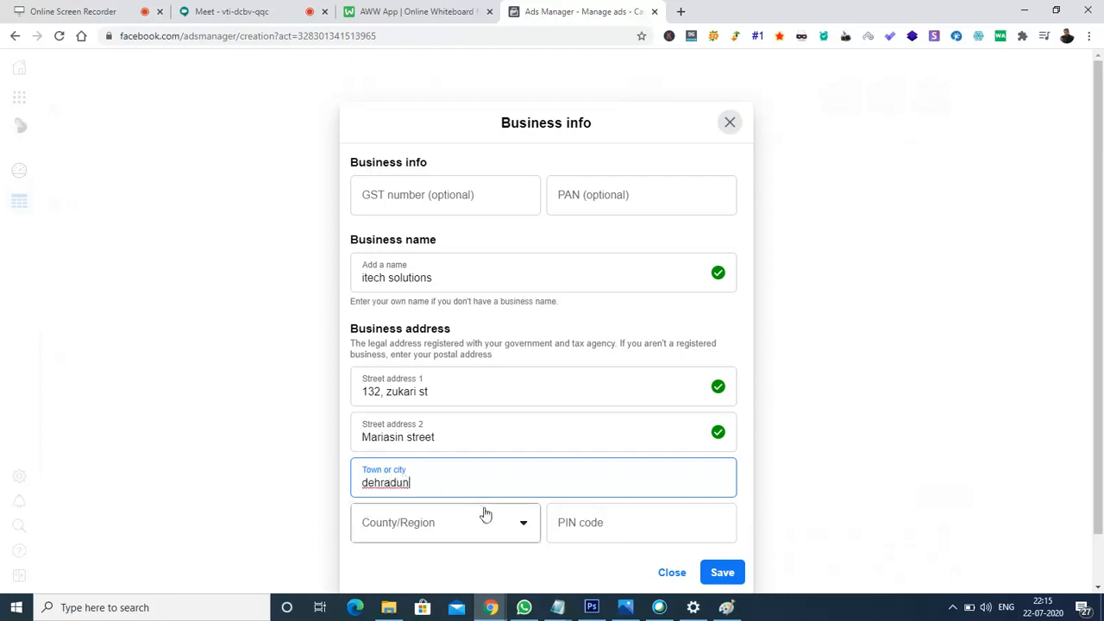
- Choose Chandigarh as the County/Region
{"action": "left_click", "coordinate": [420, 528]}
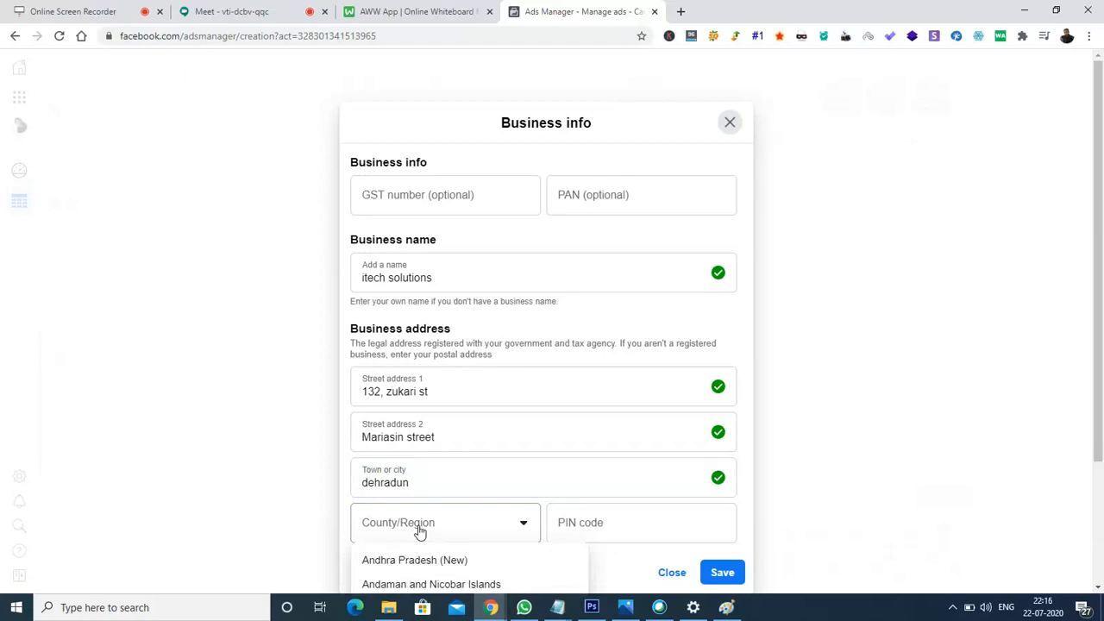
{"action": "key", "text": "Down"}
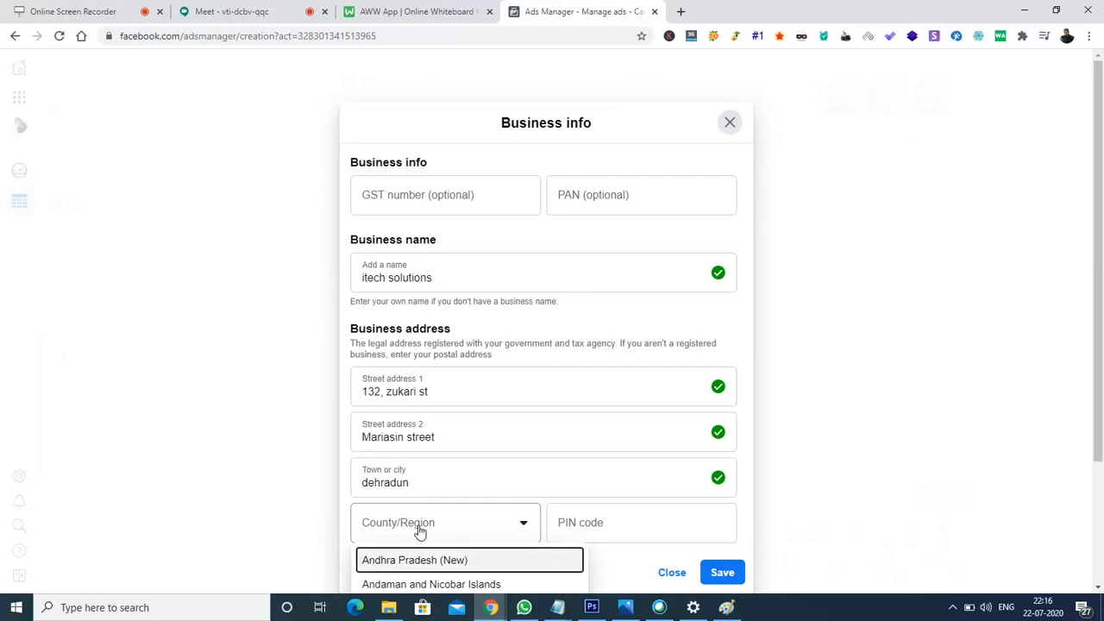
{"action": "key", "text": "Down"}
{"action": "key", "text": "Down"}
{"action": "key", "text": "Down"}
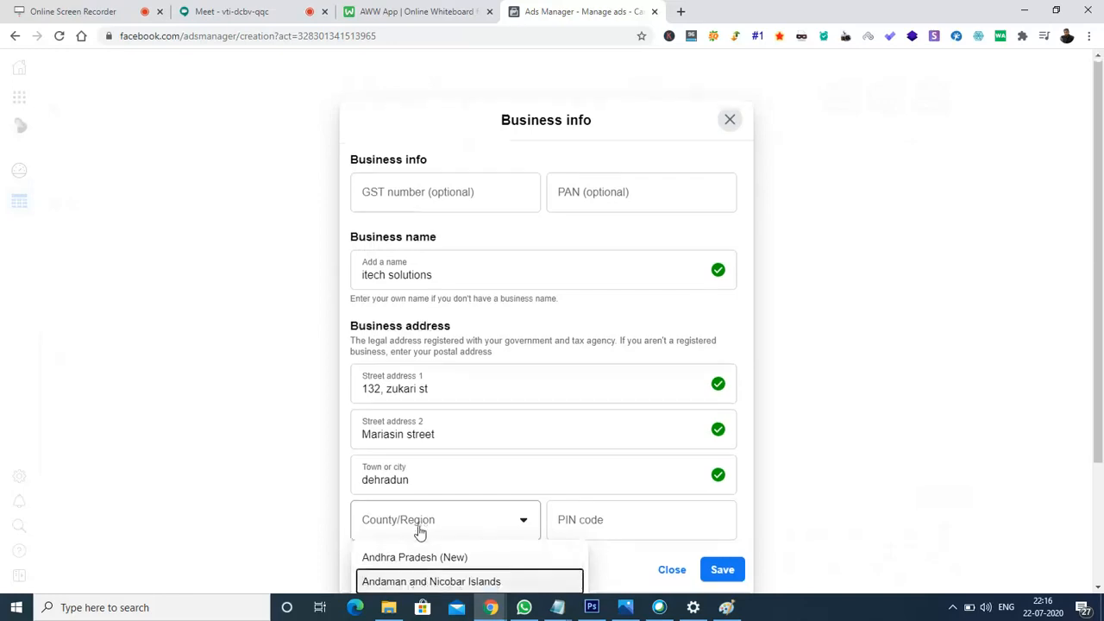
{"action": "key", "text": "Down"}
{"action": "key", "text": "Down"}
{"action": "key", "text": "Down"}
{"action": "key", "text": "Down"}
{"action": "key", "text": "Down"}
{"action": "key", "text": "Down"}
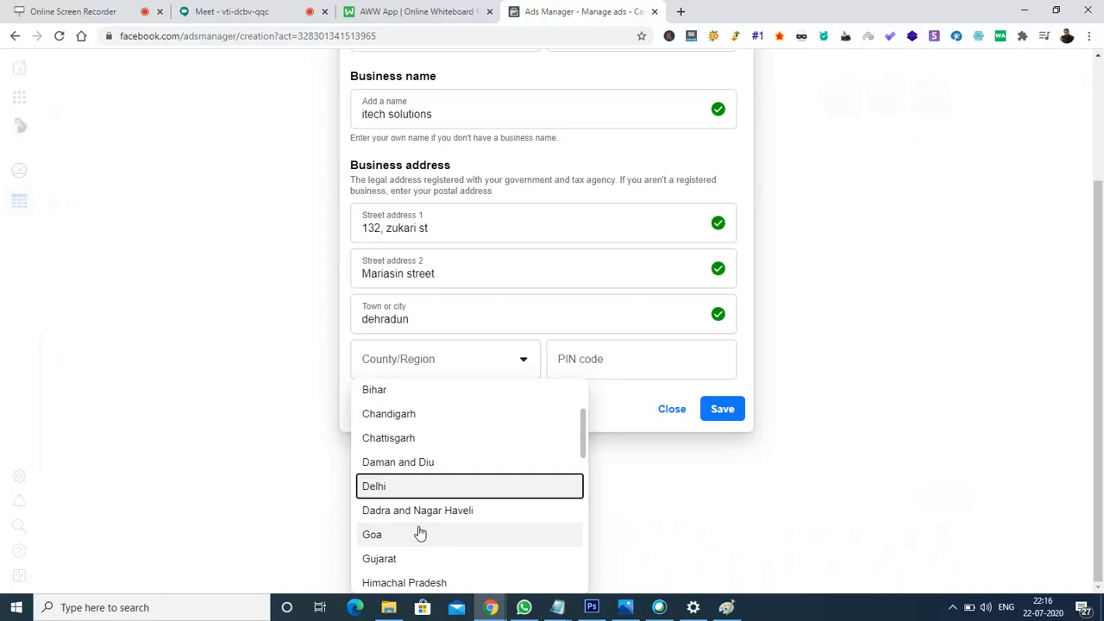
{"action": "left_click", "coordinate": [406, 423]}
- Enter a six-digit PIN code and save the business info
{"action": "left_click", "coordinate": [594, 462]}
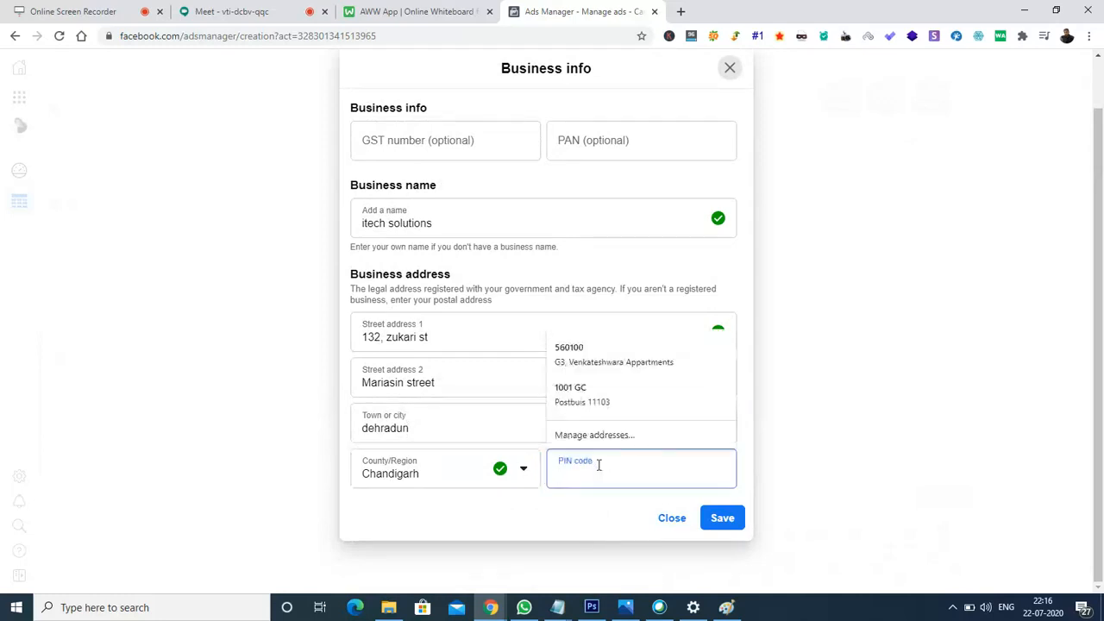
{"action": "type", "text": "4534653"}
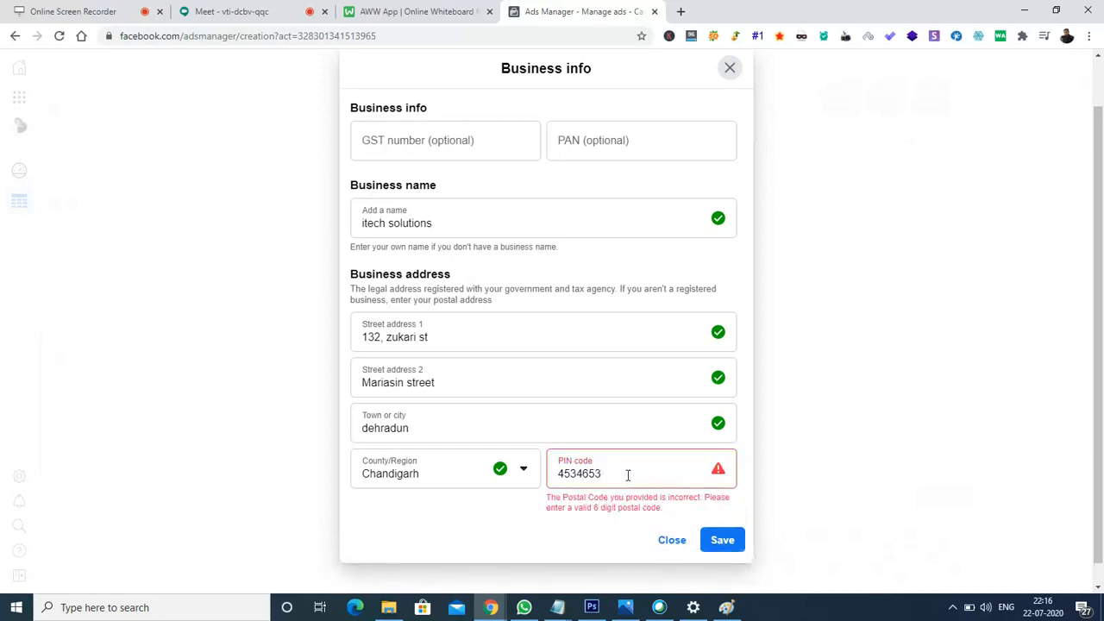
{"action": "key", "text": "BackSpace"}
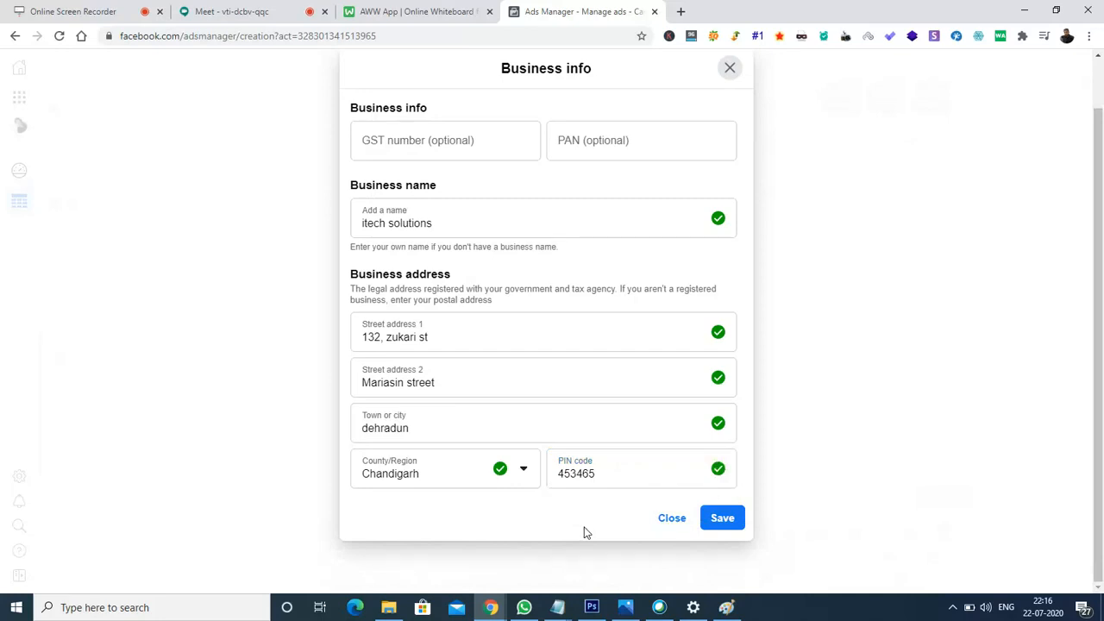
{"action": "left_click", "coordinate": [726, 522]}
- Submit the business details and cancel the Add payment method dialog without adding one
{"action": "left_click", "coordinate": [729, 526]}
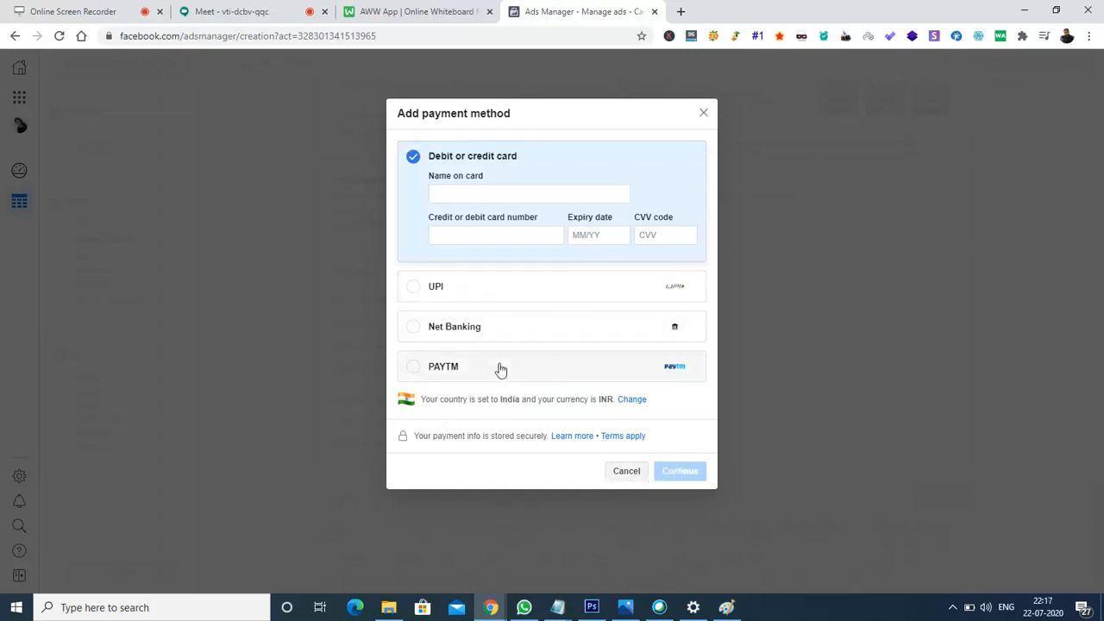
{"action": "left_click", "coordinate": [626, 472]}
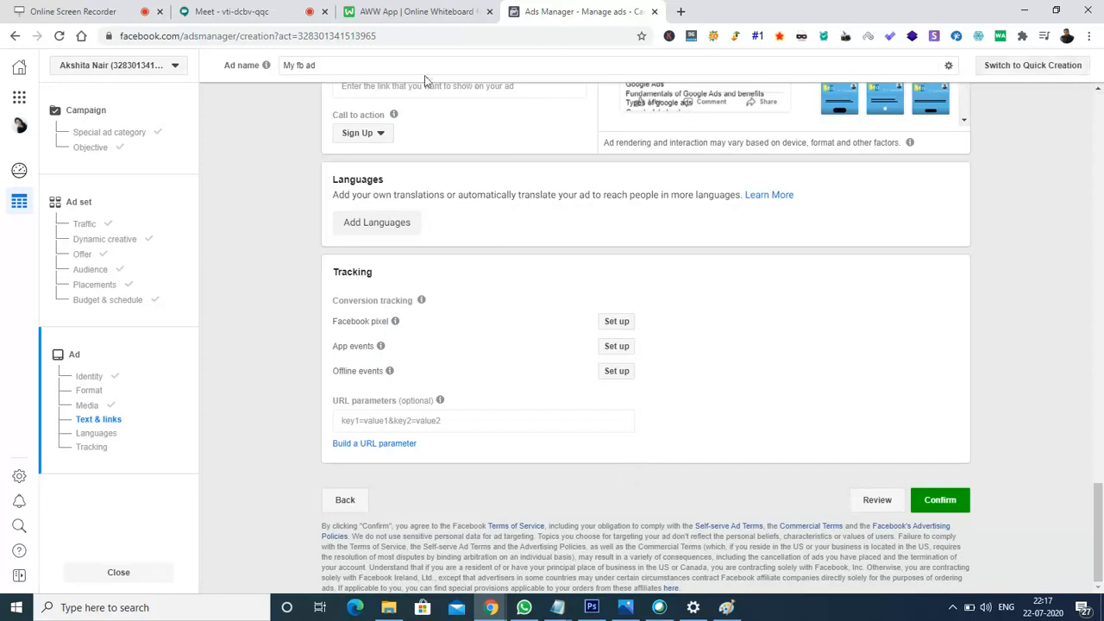
- Leave the ad draft for Business Home, discarding its unsaved changes
{"action": "left_click", "coordinate": [20, 74]}
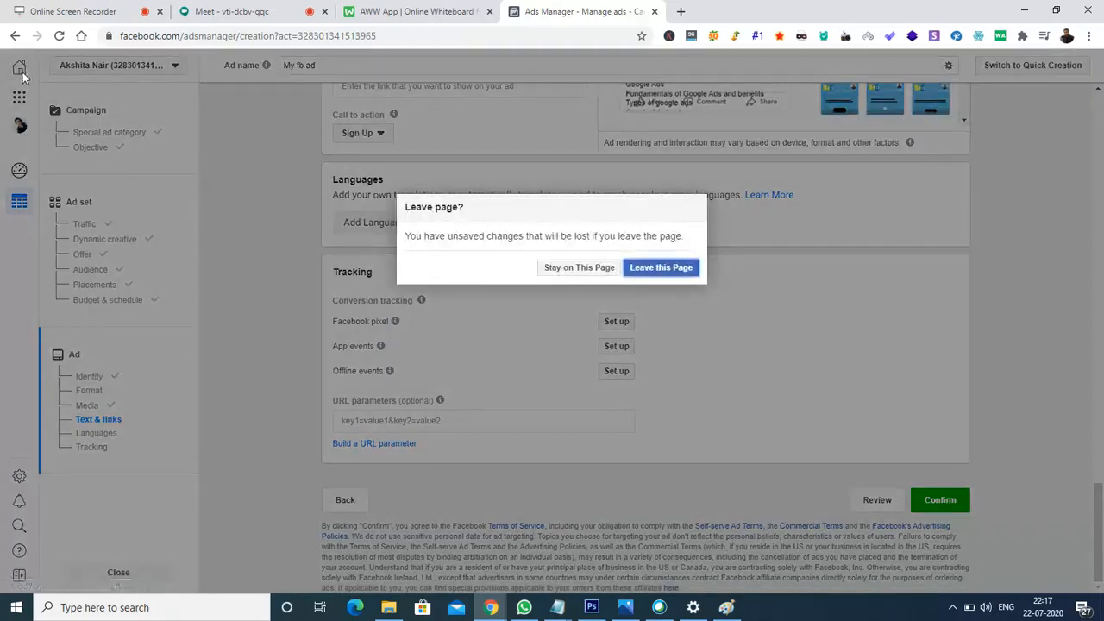
{"action": "left_click", "coordinate": [668, 271]}
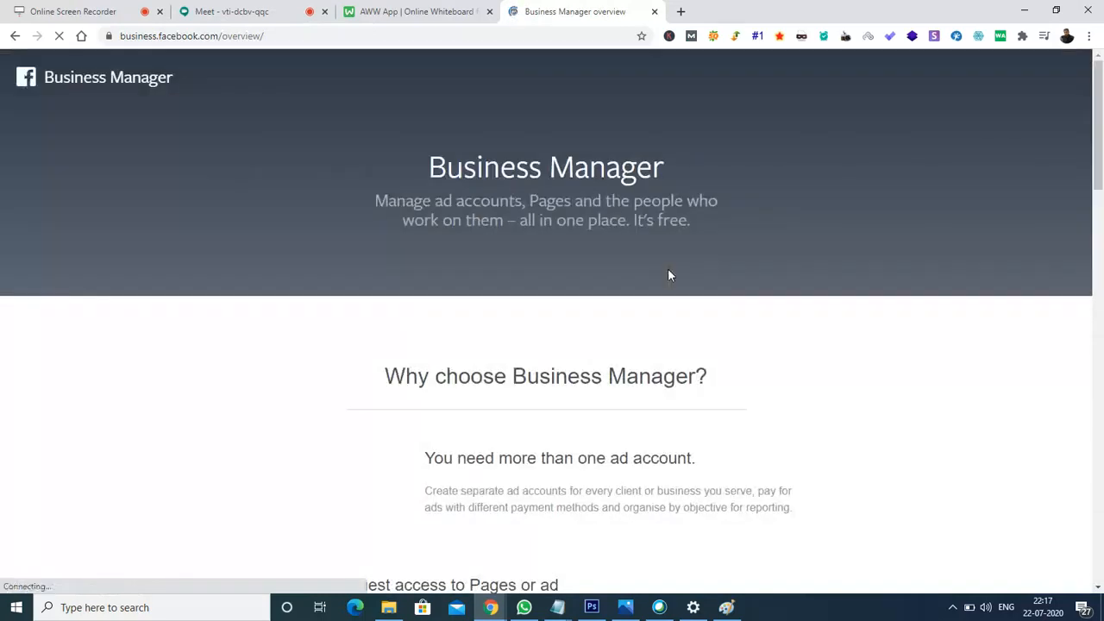
- Load facebook.com and bring up the account switcher's list of saved accounts
{"action": "left_click", "coordinate": [332, 34]}
{"action": "type", "text": "facebook.com"}
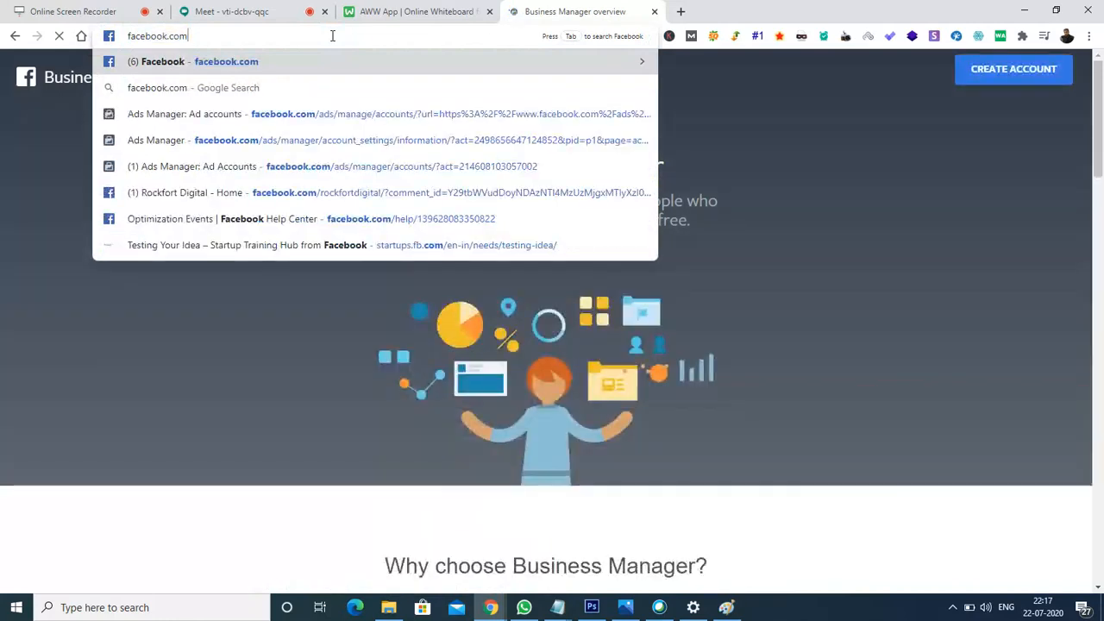
{"action": "key", "text": "Return"}
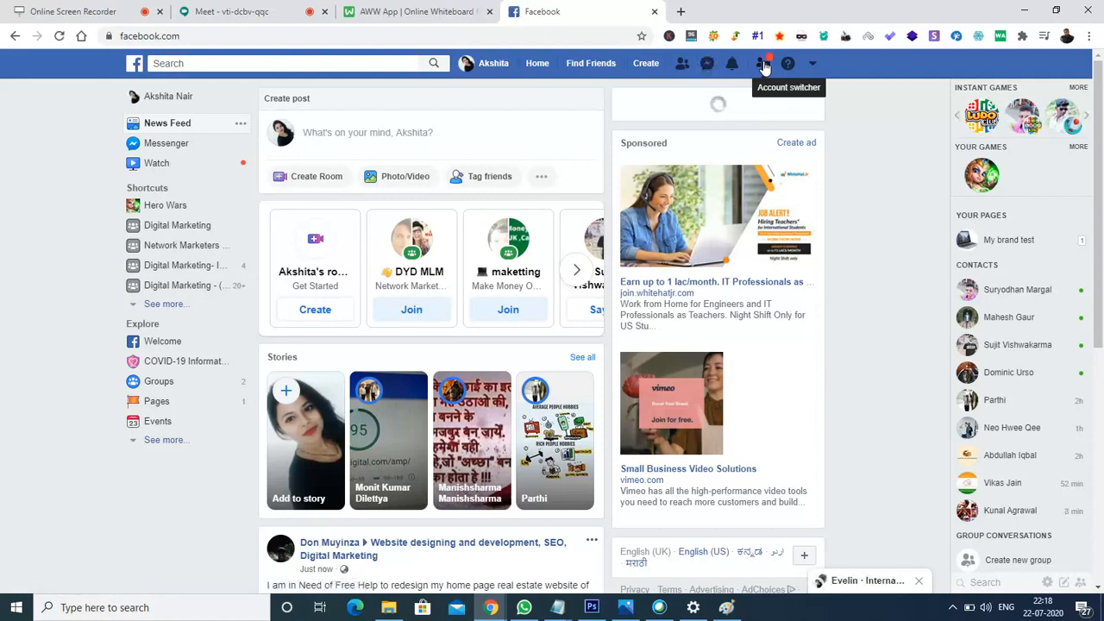
{"action": "left_click", "coordinate": [763, 66]}
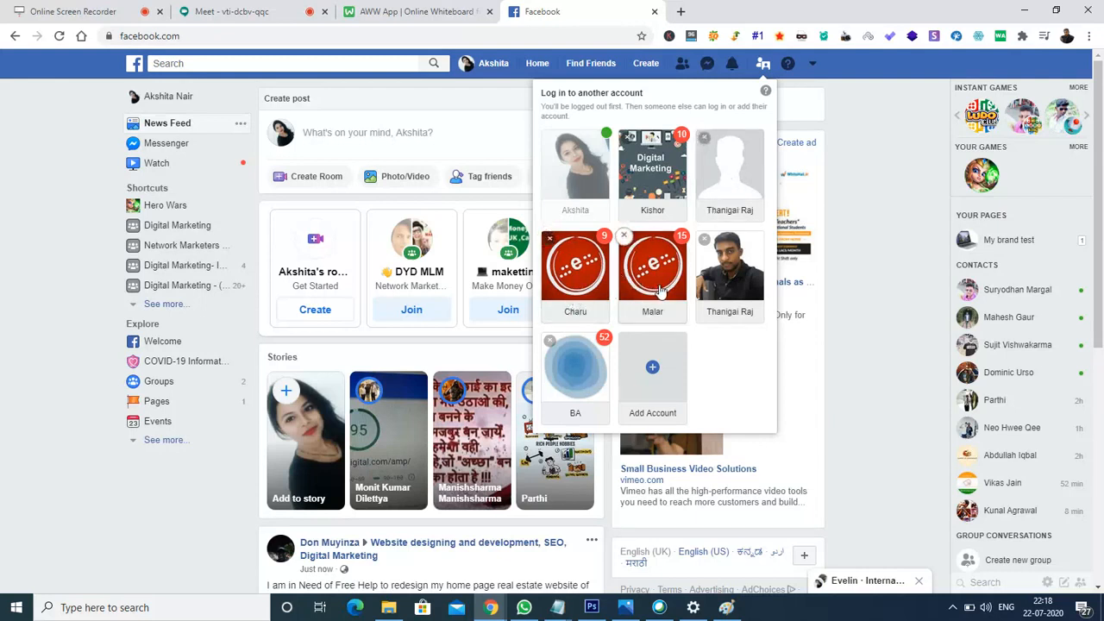
- Log in to another saved account using Chrome's stored password
{"action": "left_click", "coordinate": [737, 161]}
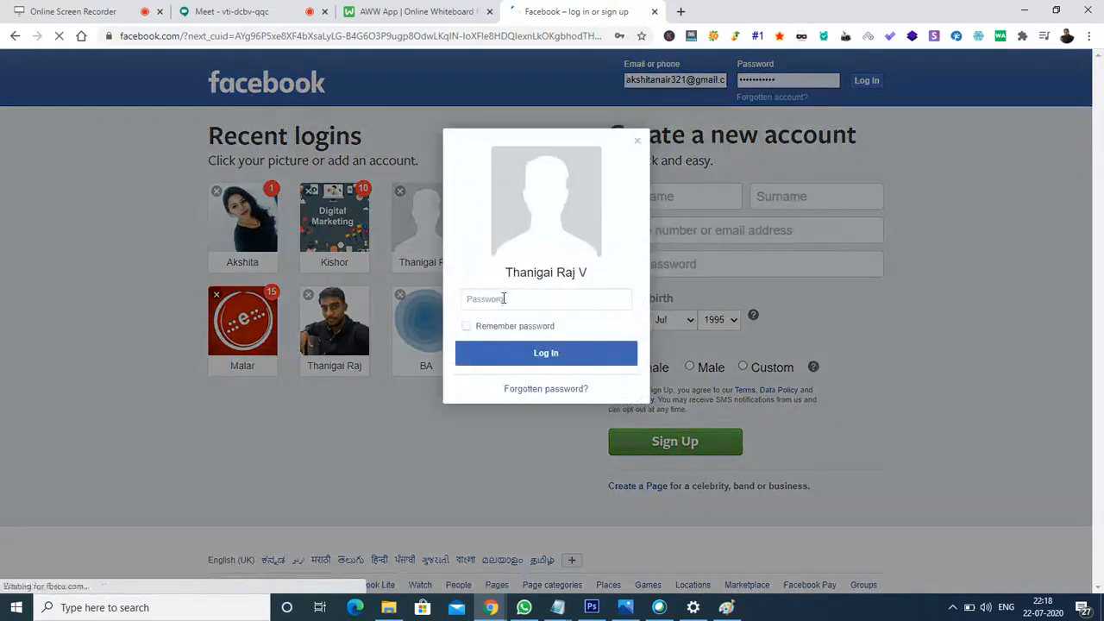
{"action": "left_click", "coordinate": [503, 298]}
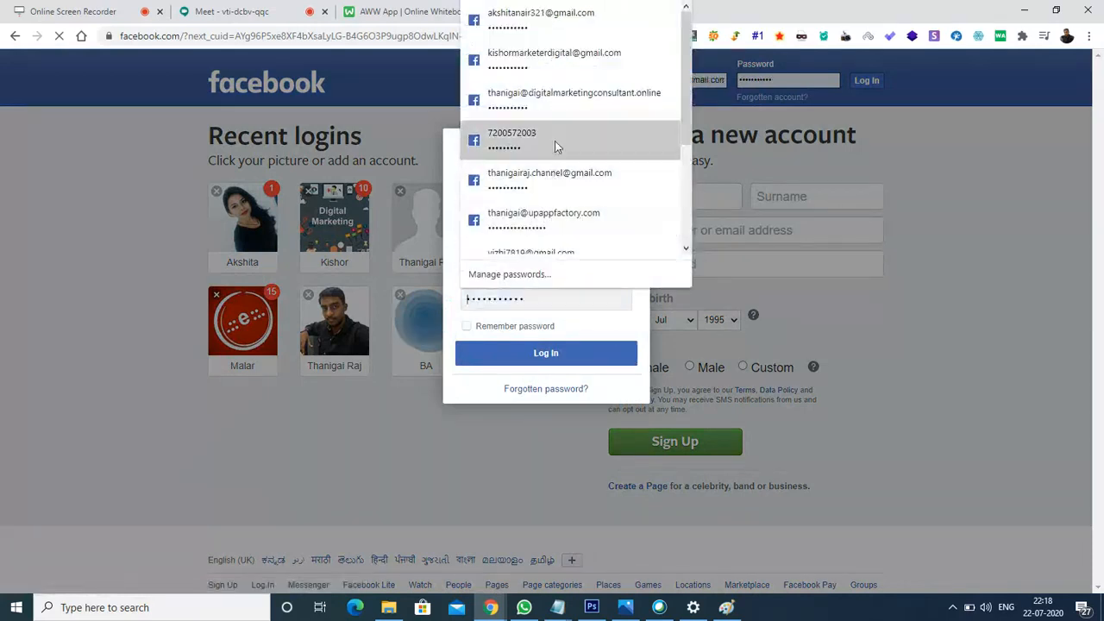
{"action": "left_click", "coordinate": [554, 114]}
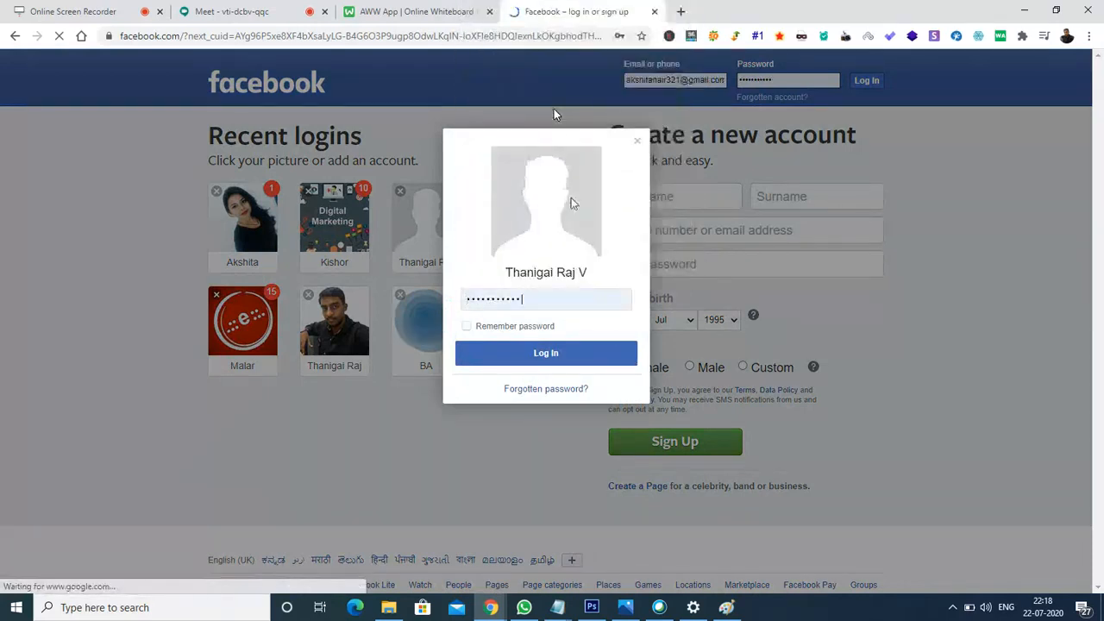
{"action": "left_click", "coordinate": [548, 361]}
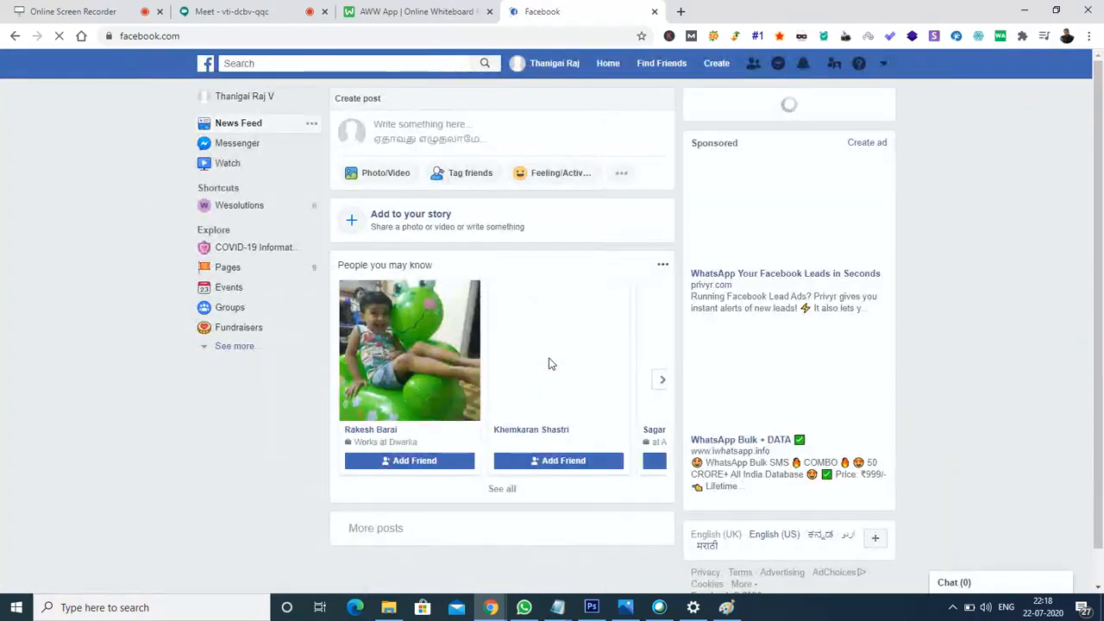
- Search 'facebook ads manager' and go through to the Ad accounts page
{"action": "left_click", "coordinate": [244, 38]}
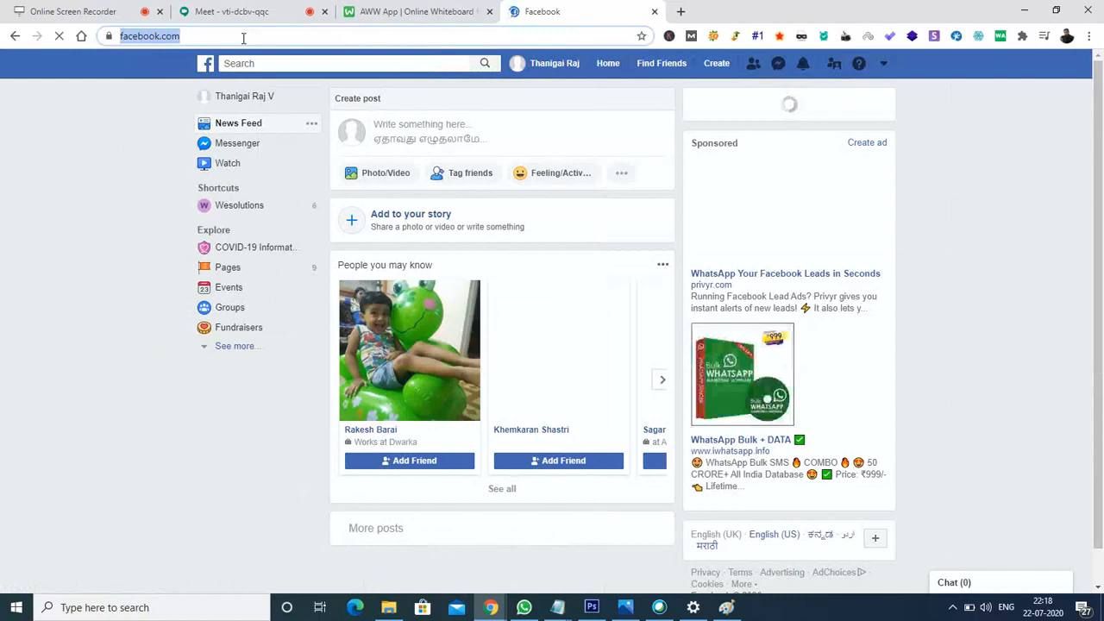
{"action": "type", "text": "facebook"}
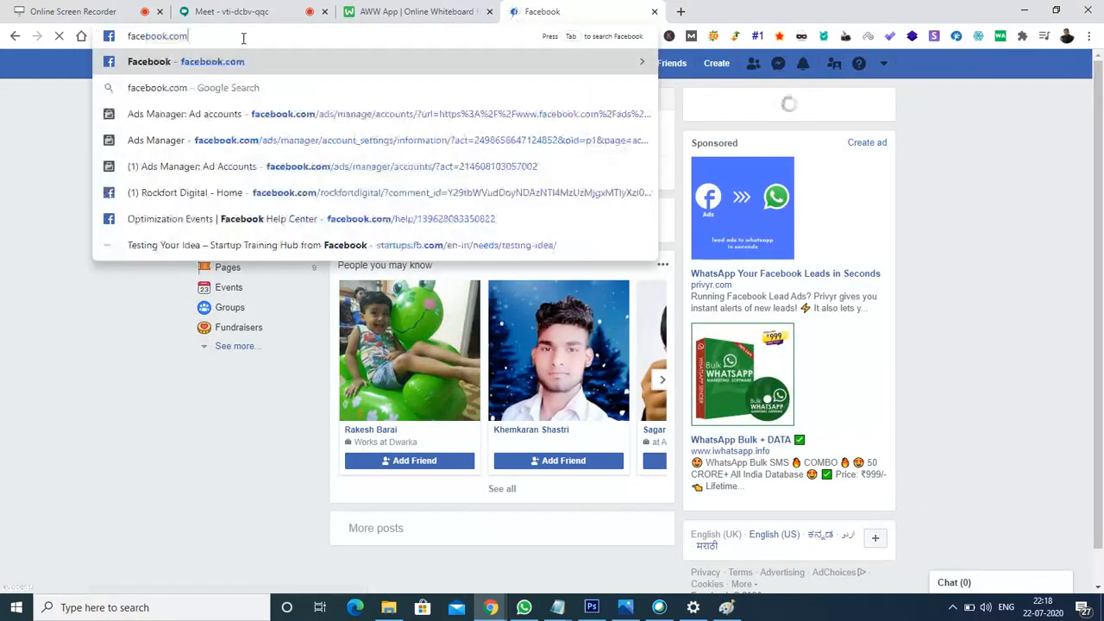
{"action": "type", "text": " ads "}
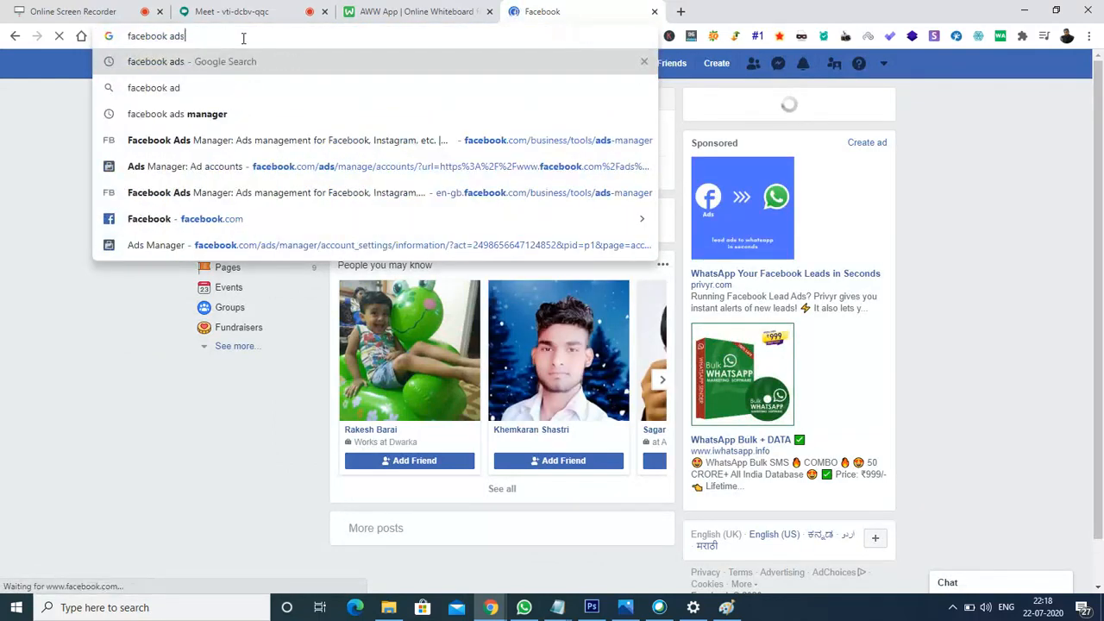
{"action": "type", "text": "manager"}
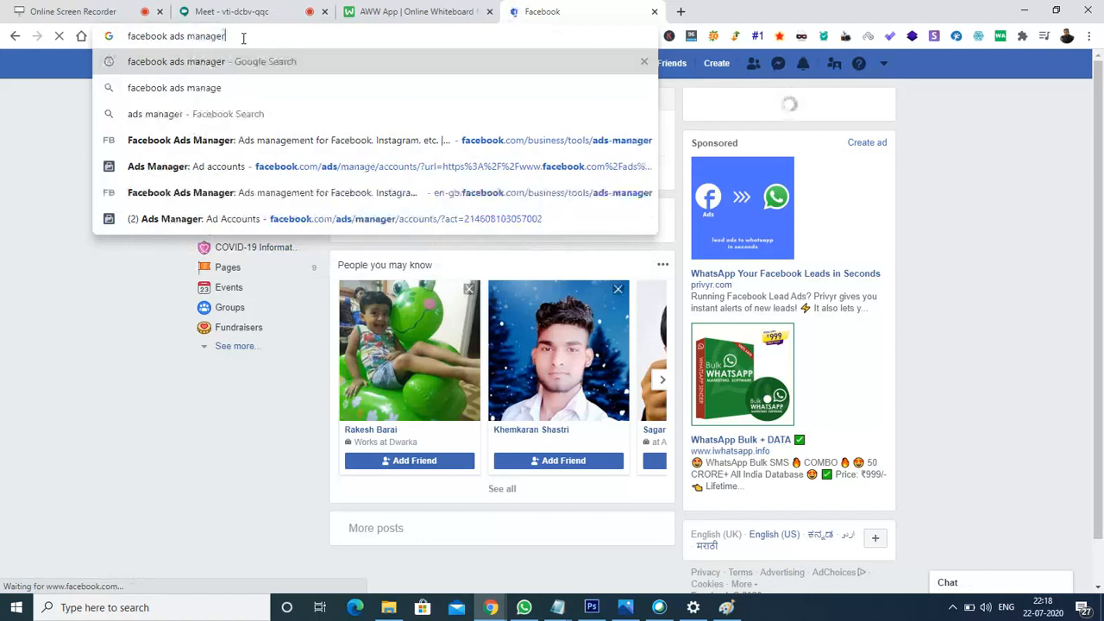
{"action": "key", "text": "Return"}
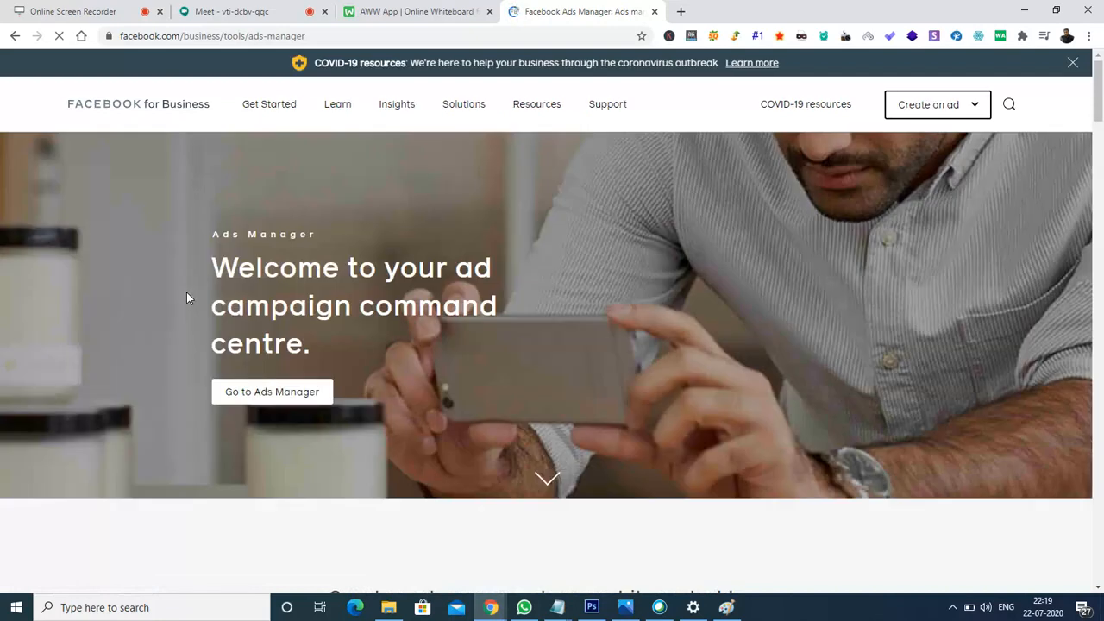
{"action": "left_click", "coordinate": [268, 393]}
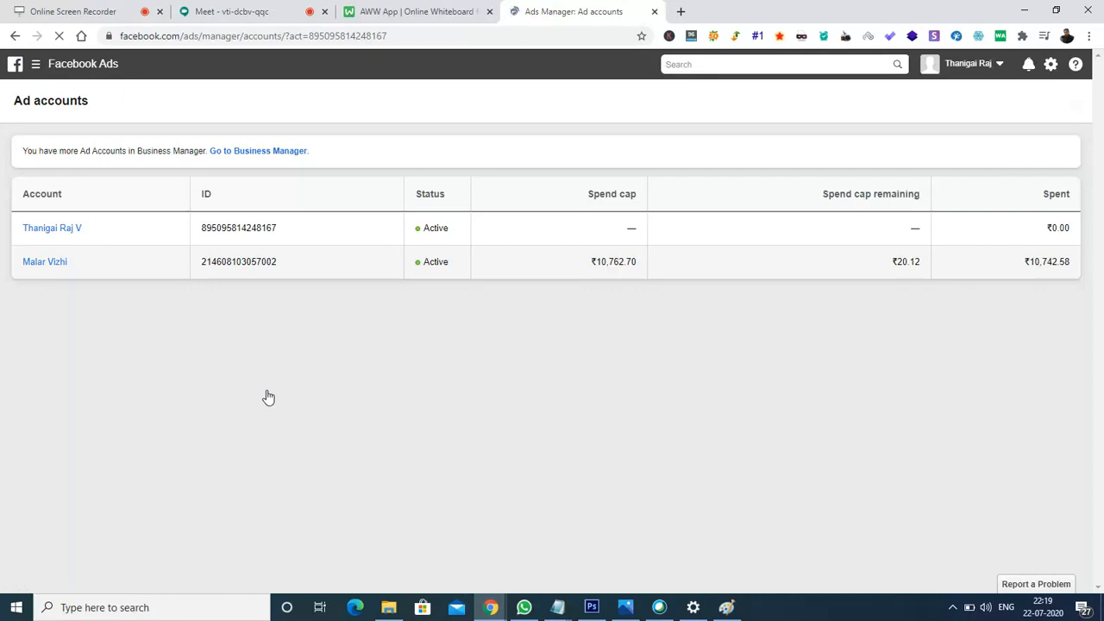
- Open the second ad account and view its 20 ad sets totalling ₹3,369.71 spent
{"action": "left_click", "coordinate": [51, 270]}
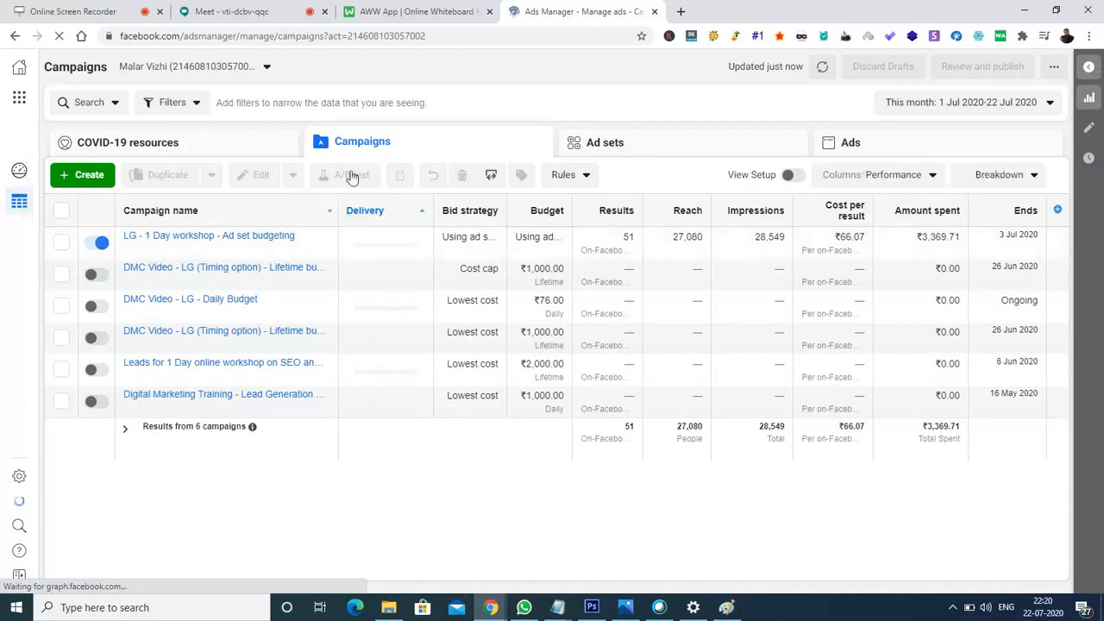
{"action": "left_click", "coordinate": [682, 144]}
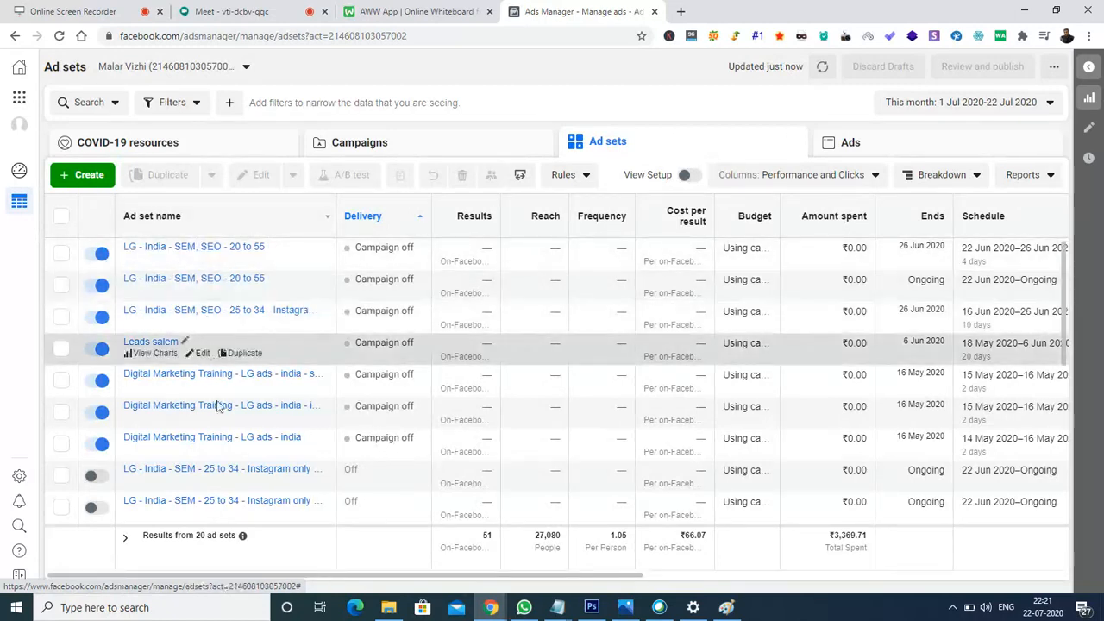
- Review the account's individual ads, then go back to the list of six campaigns
{"action": "left_click", "coordinate": [905, 147]}
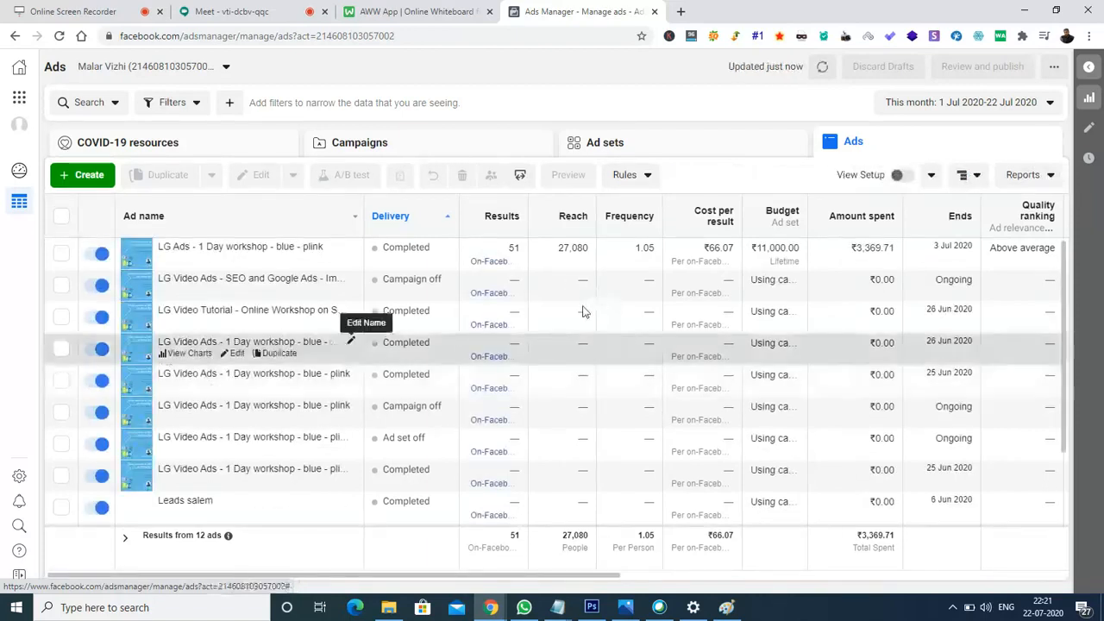
{"action": "left_click", "coordinate": [436, 153]}
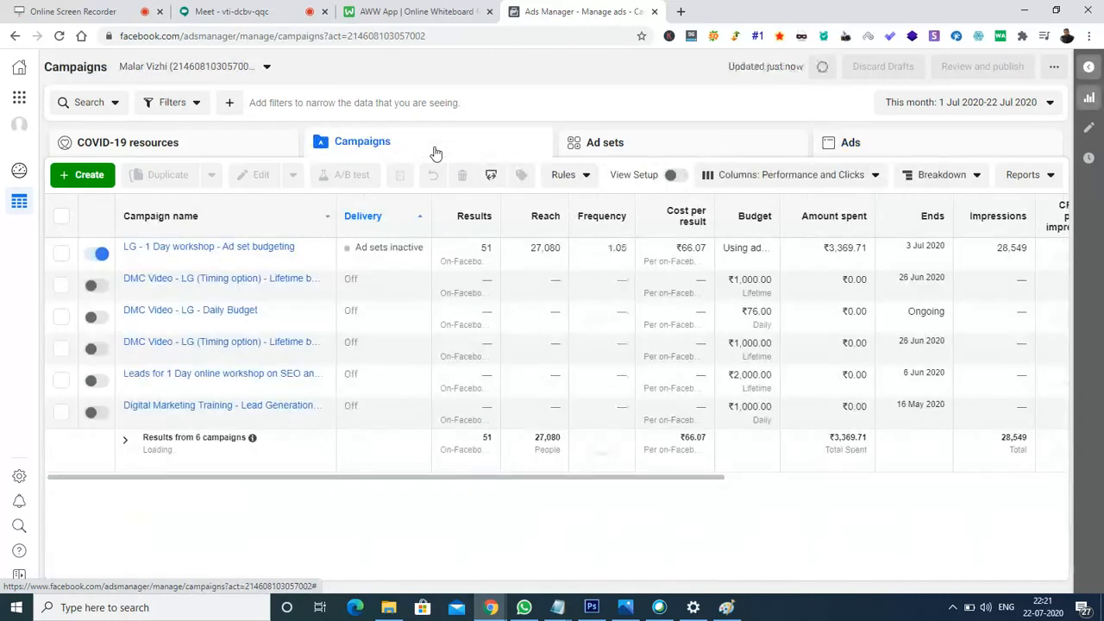
- Select the 'LG - 1 Day workshop - Ad set budgeting' campaign and view its ad sets
{"action": "left_click", "coordinate": [61, 255]}
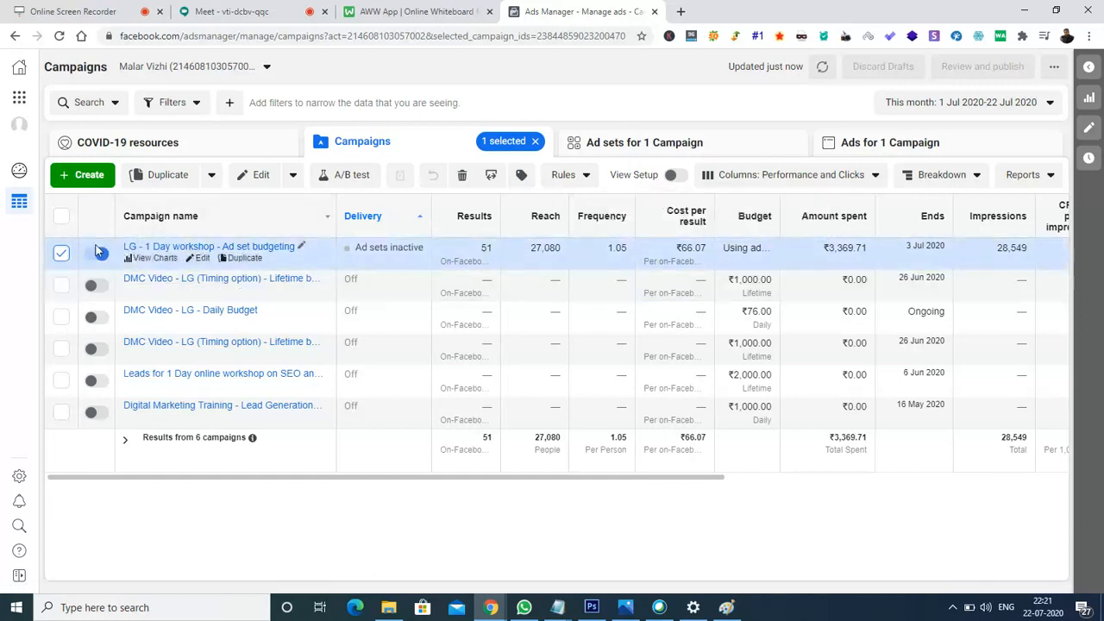
{"action": "left_click", "coordinate": [727, 148]}
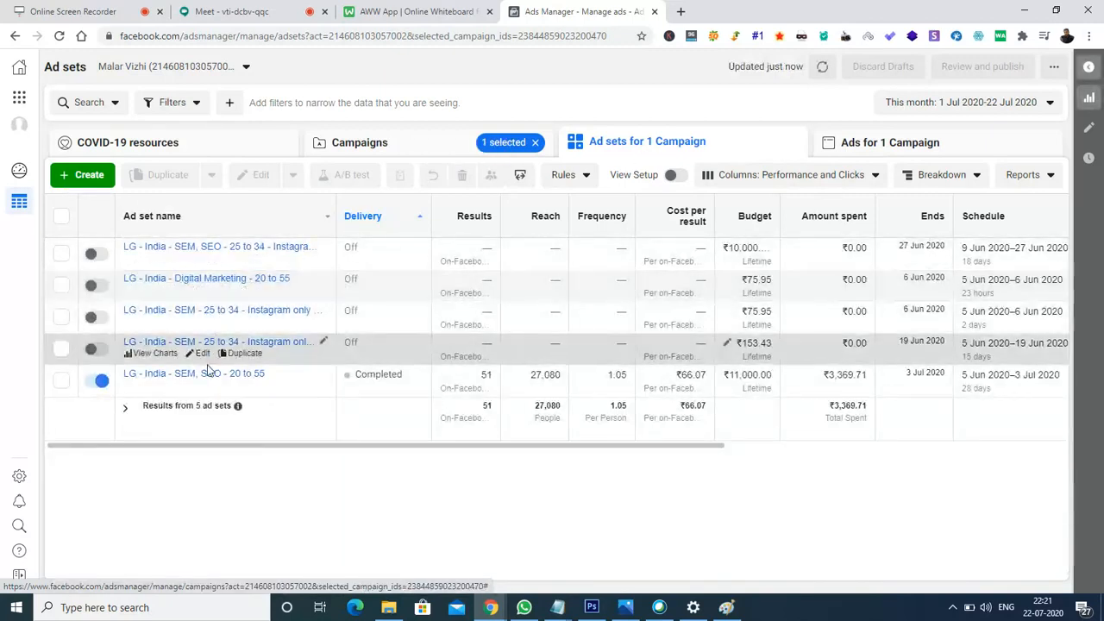
{"action": "left_click", "coordinate": [412, 146]}
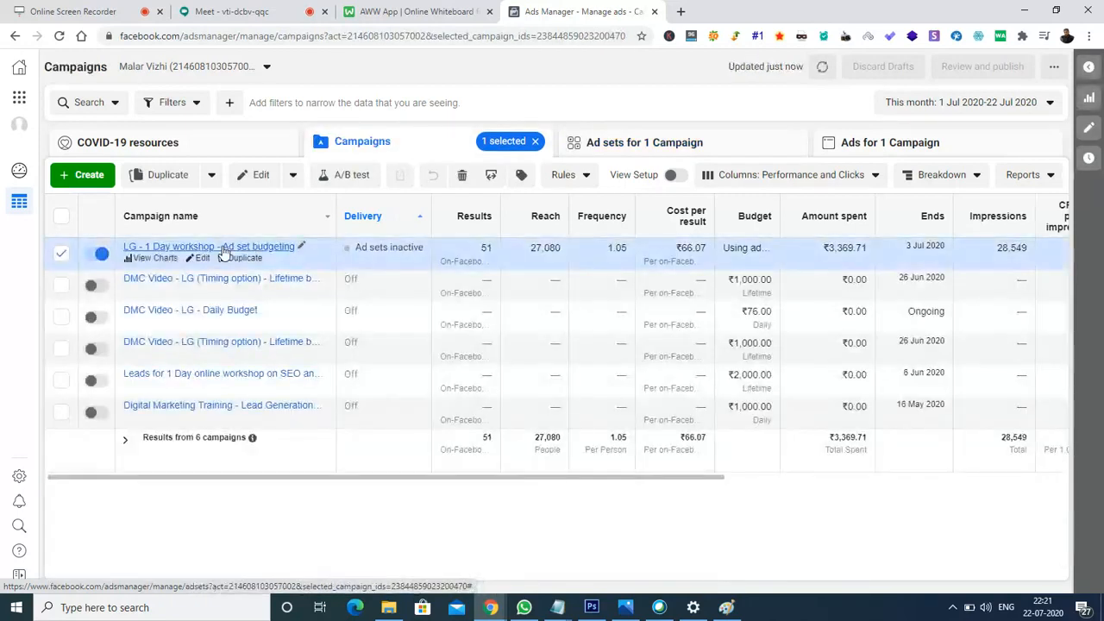
{"action": "left_click", "coordinate": [727, 153]}
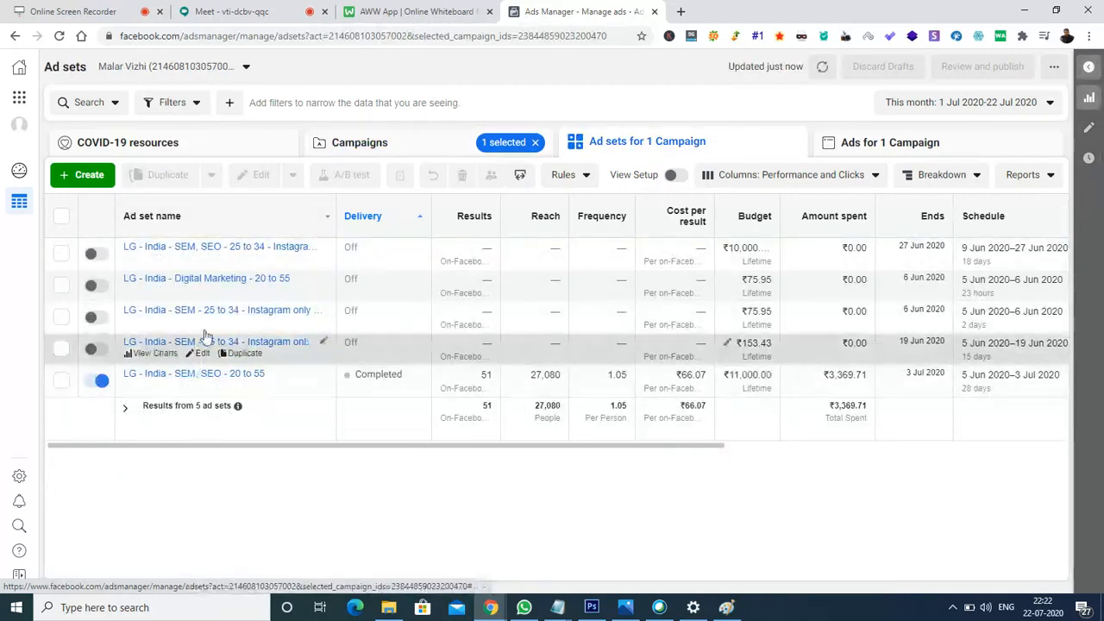
- Select the completed 'LG - India - SEM, SEO - 20 to 55' ad set and list its ads
{"action": "left_click", "coordinate": [61, 381]}
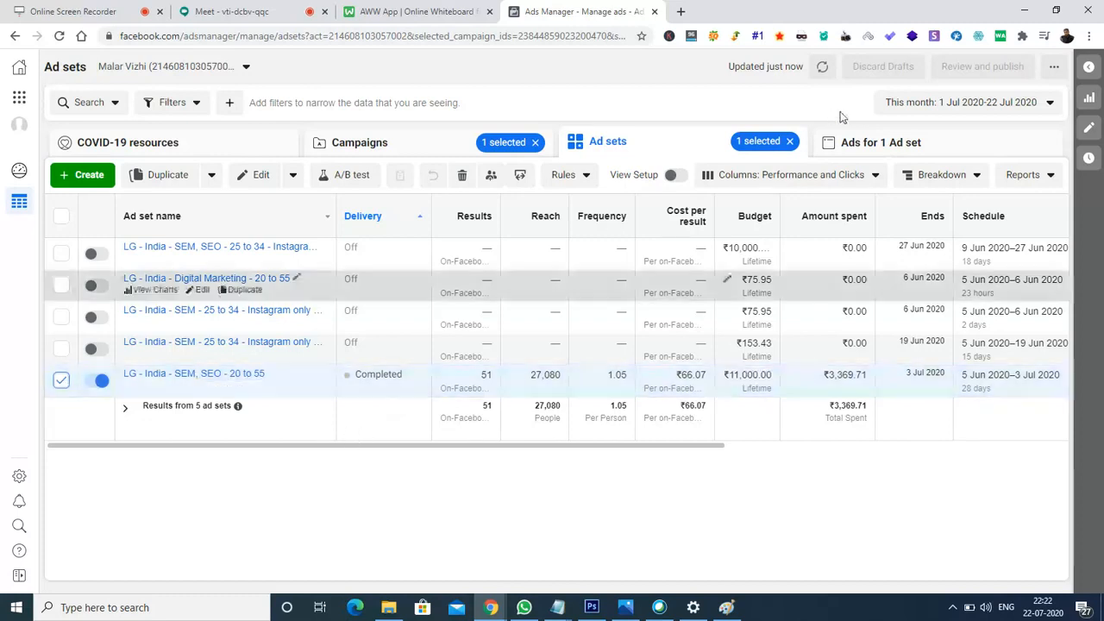
{"action": "left_click", "coordinate": [969, 151]}
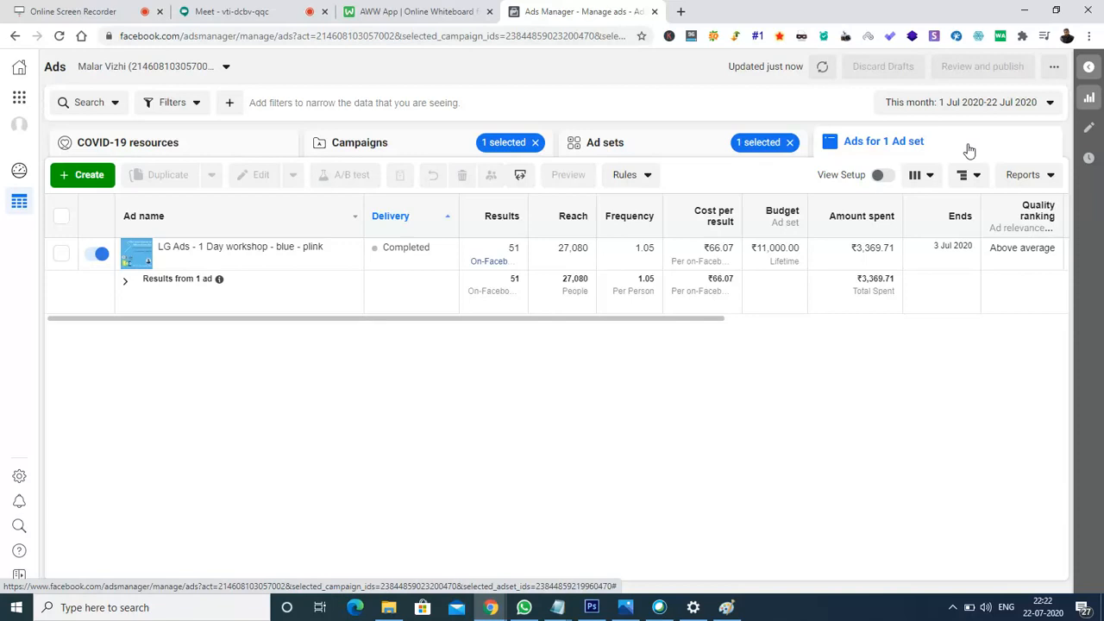
{"action": "mouse_move", "coordinate": [216, 256]}
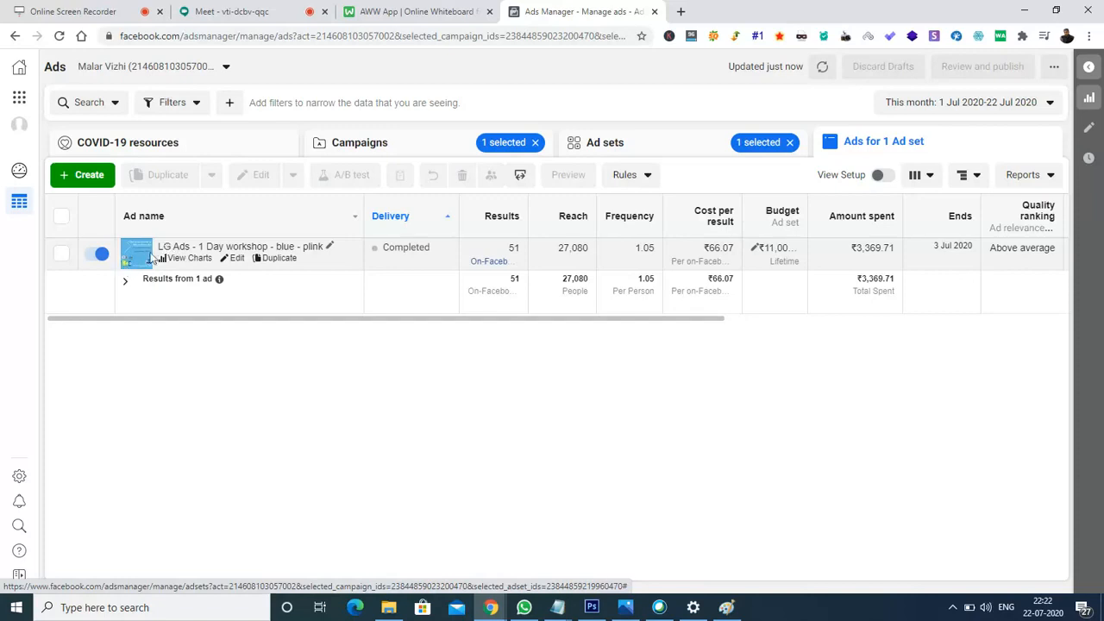
- Open the 'LG Ads - 1 Day workshop - blue - plink' ad's edit panel and browse its previews
{"action": "left_click", "coordinate": [237, 263]}
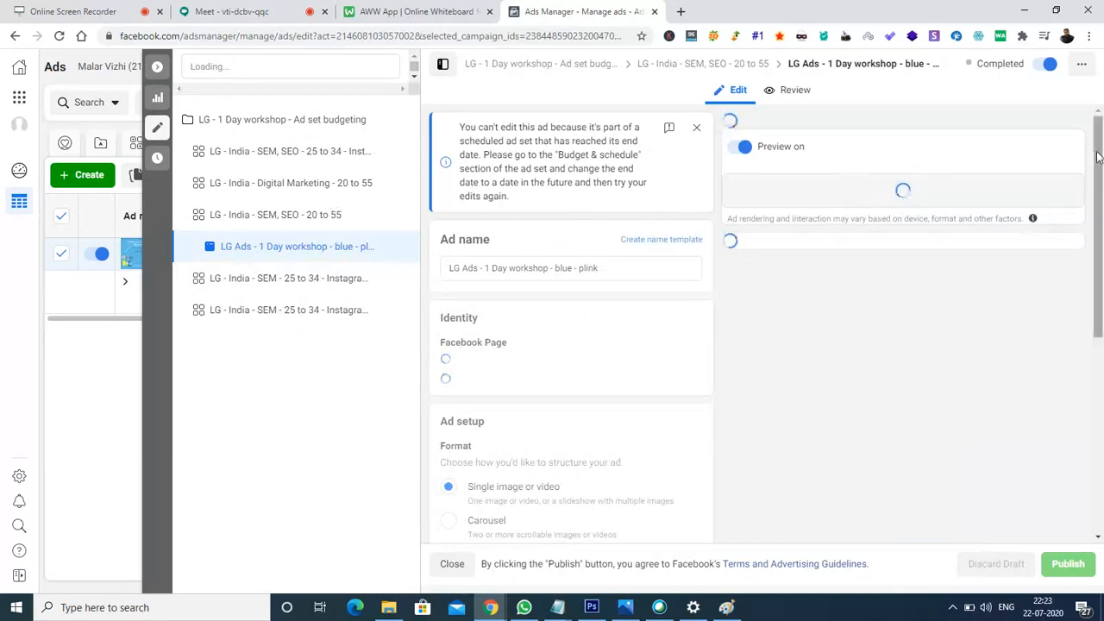
{"action": "left_click_drag", "start_coordinate": [1099, 185], "coordinate": [1102, 211]}
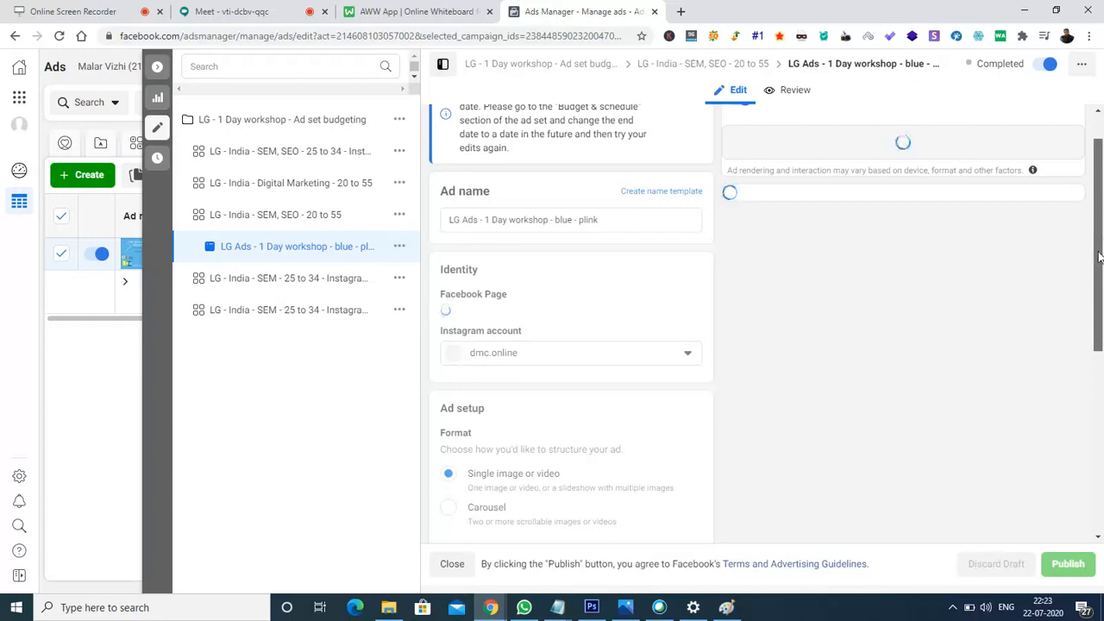
{"action": "left_click_drag", "start_coordinate": [1101, 277], "coordinate": [1102, 163]}
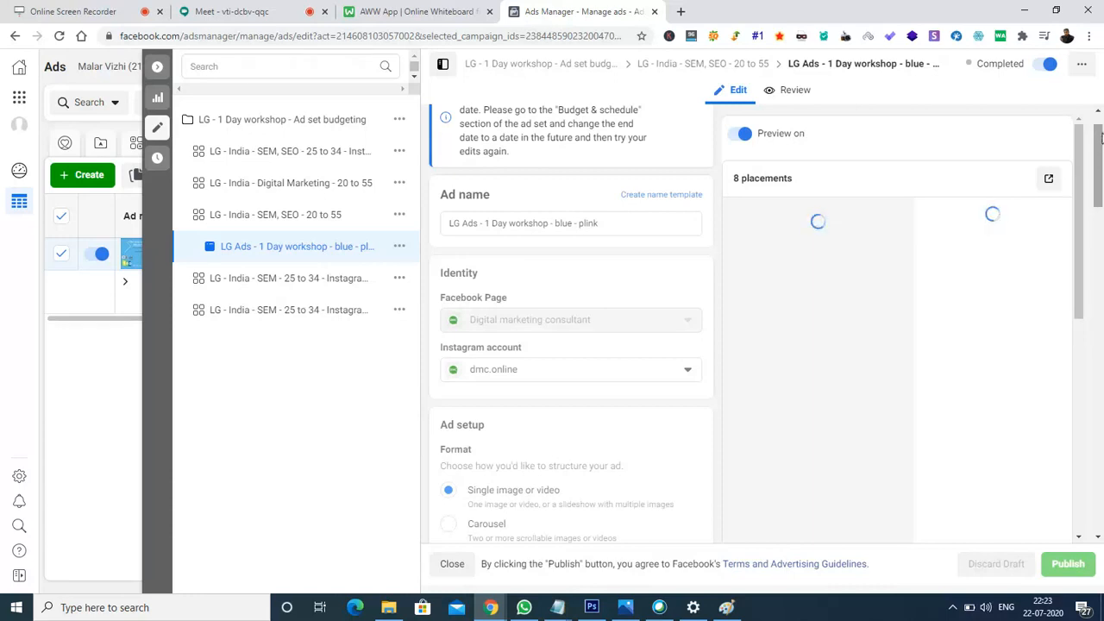
{"action": "scroll", "coordinate": [1097, 126], "scroll_direction": "up", "scroll_amount": 1}
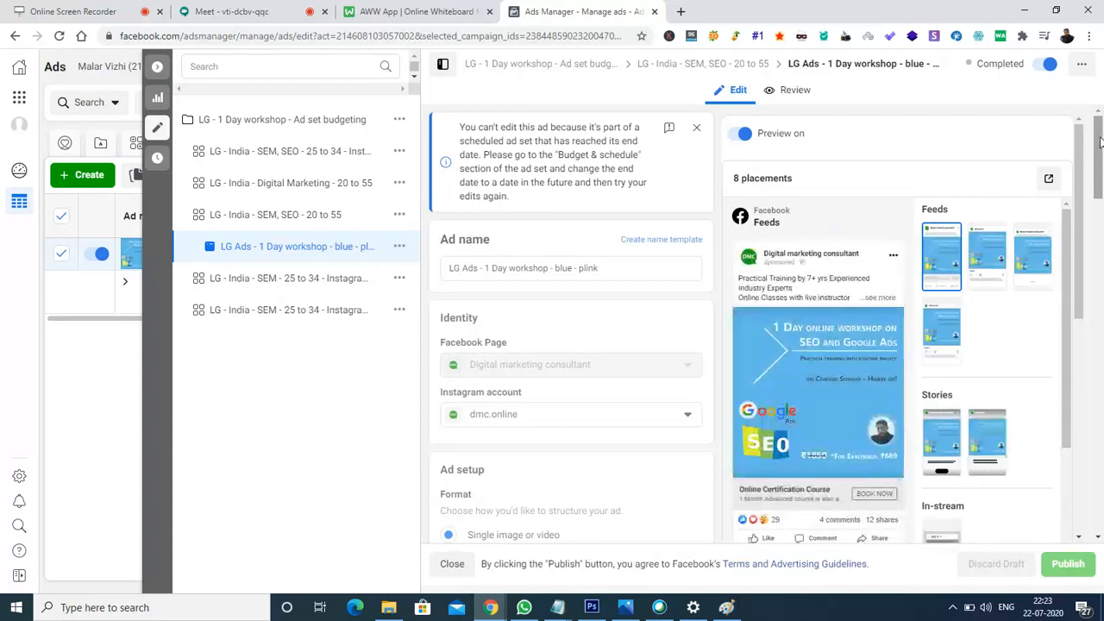
{"action": "left_click_drag", "start_coordinate": [1100, 146], "coordinate": [1100, 190]}
{"action": "left_click_drag", "start_coordinate": [1101, 188], "coordinate": [1100, 399]}
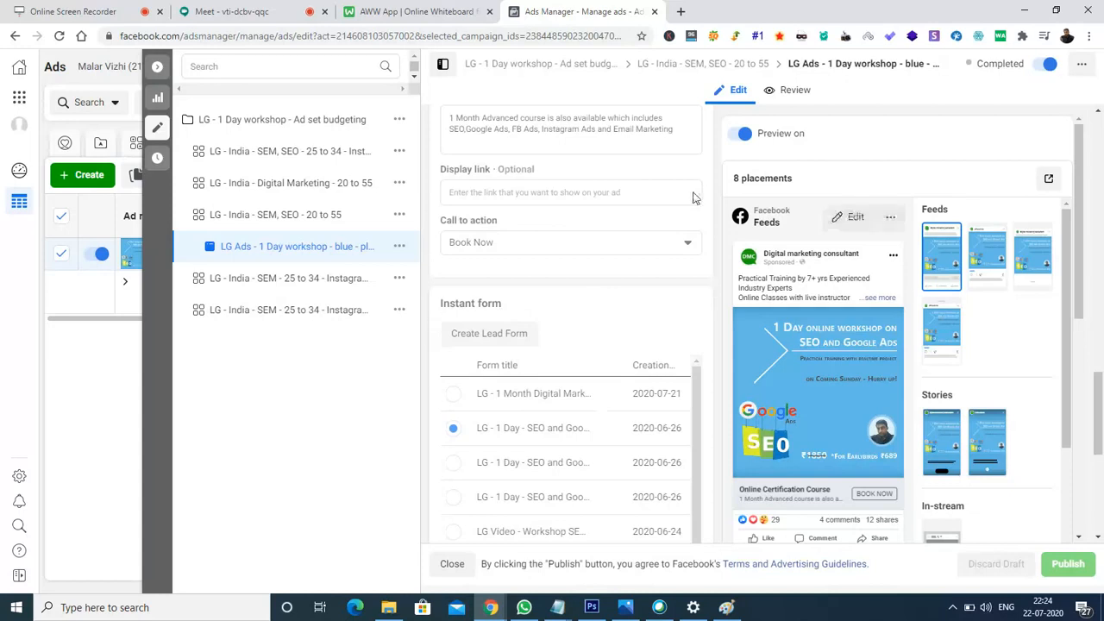
{"action": "left_click_drag", "start_coordinate": [1098, 380], "coordinate": [1101, 479]}
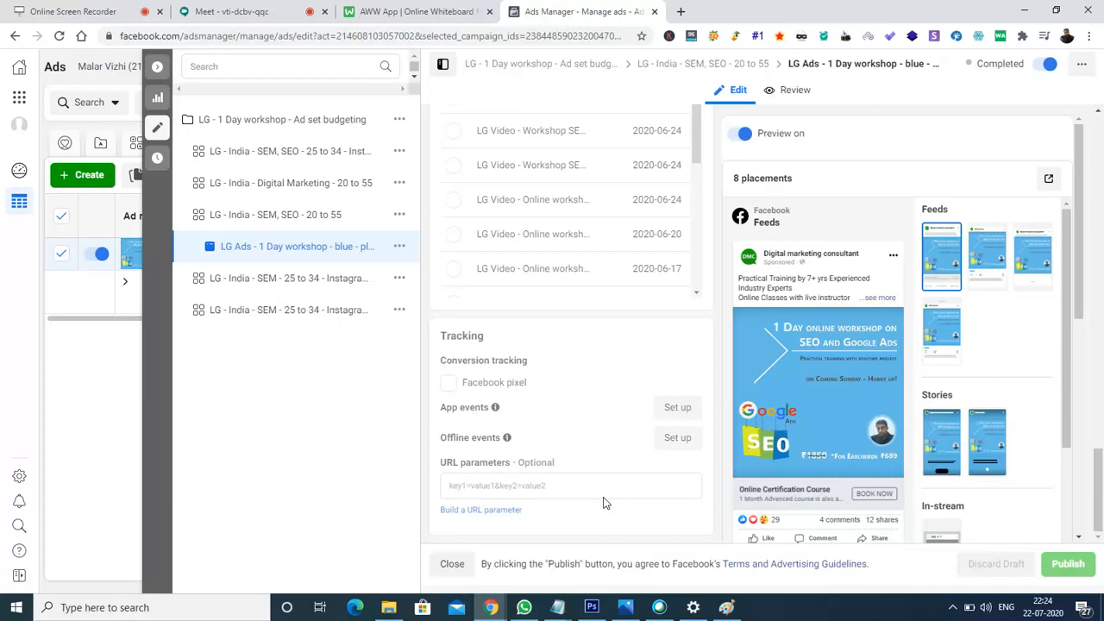
- Close the ad editor, uncheck the selected ad, and bring up the Google Meet call
{"action": "left_click", "coordinate": [158, 75]}
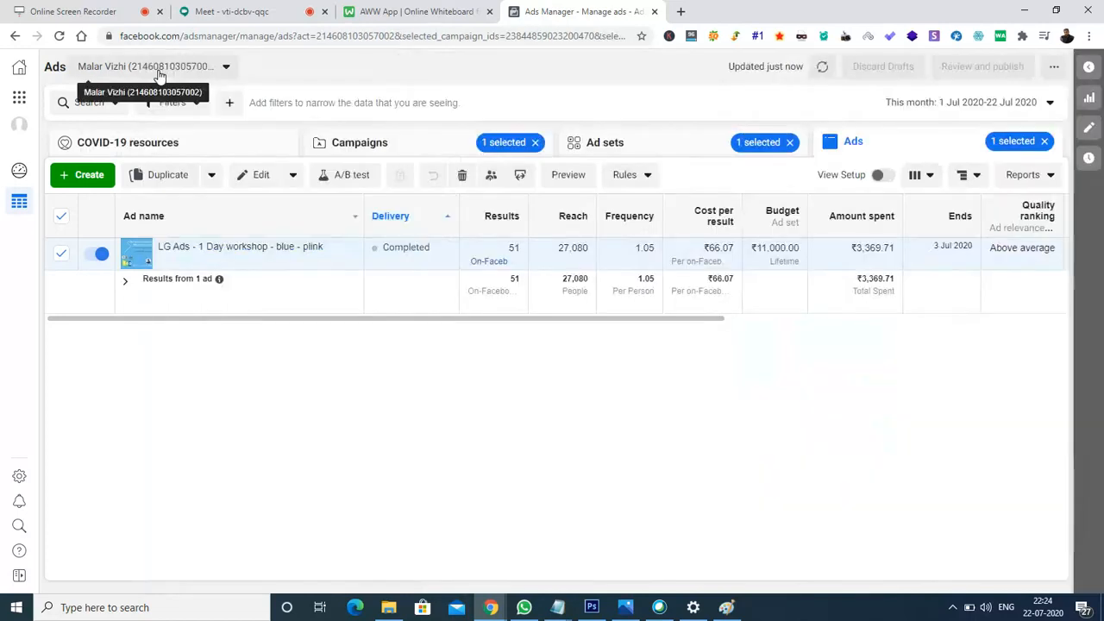
{"action": "left_click", "coordinate": [57, 217]}
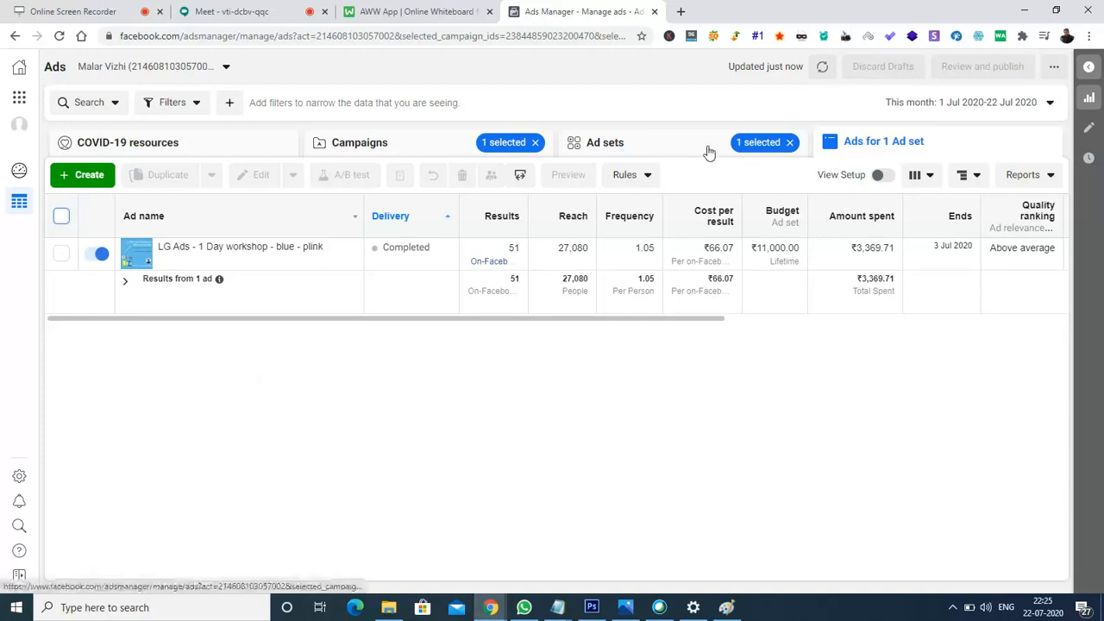
{"action": "left_click", "coordinate": [223, 12]}
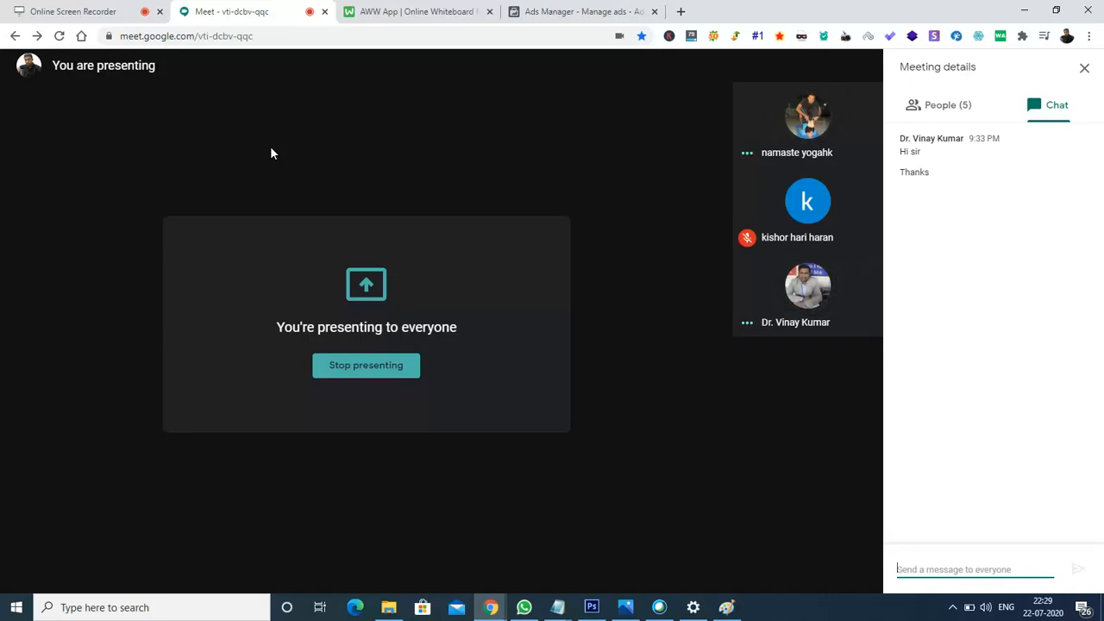
- Go back to the Ads Manager tab showing the single completed workshop ad
{"action": "left_click", "coordinate": [580, 11]}
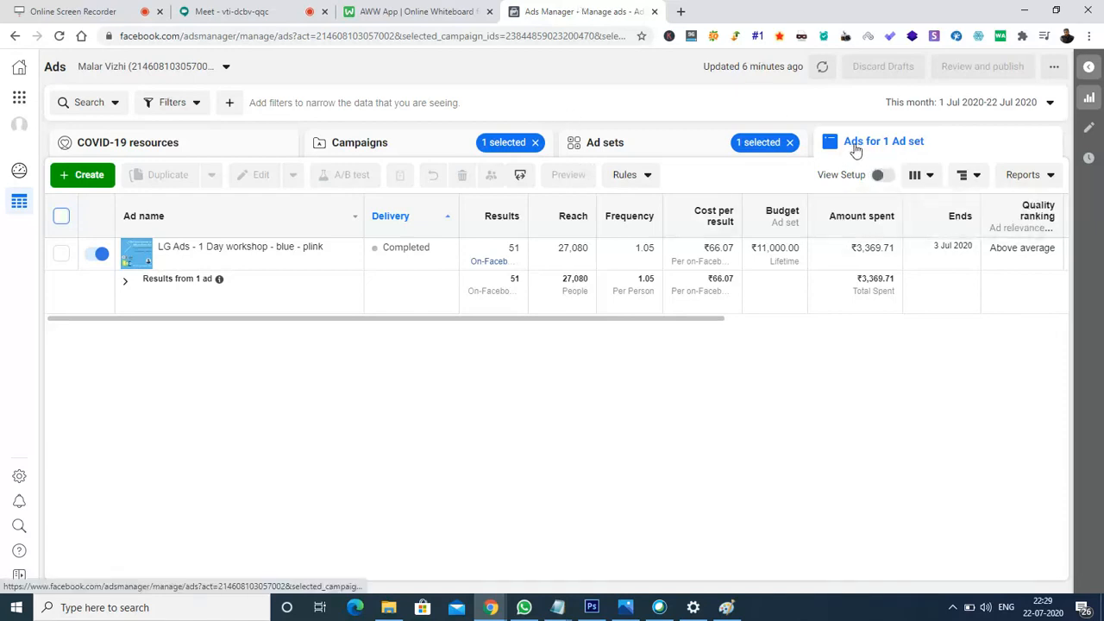
{"action": "mouse_move", "coordinate": [182, 245]}
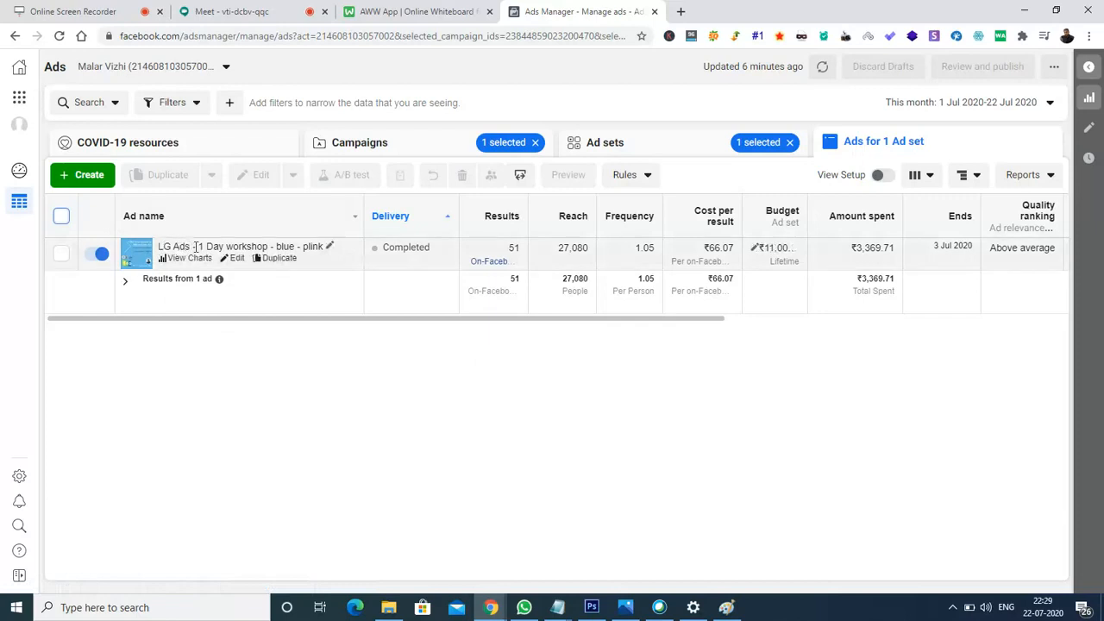
- Reopen the workshop ad's edit panel and scroll through its 8 placement previews
{"action": "left_click", "coordinate": [237, 259]}
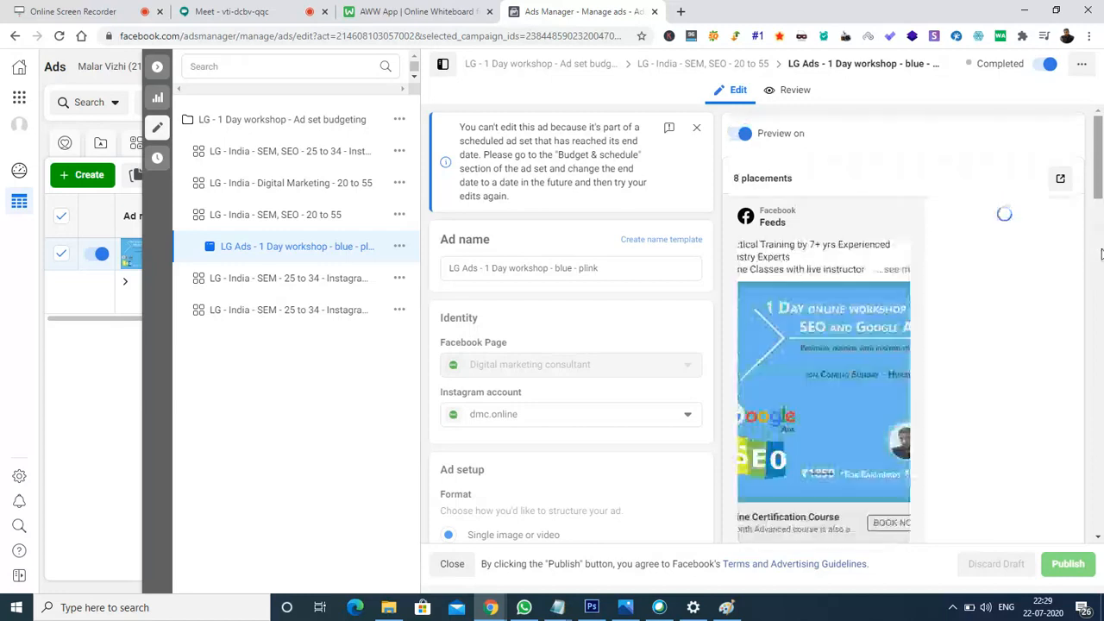
{"action": "scroll", "coordinate": [1101, 256], "scroll_direction": "down", "scroll_amount": 4}
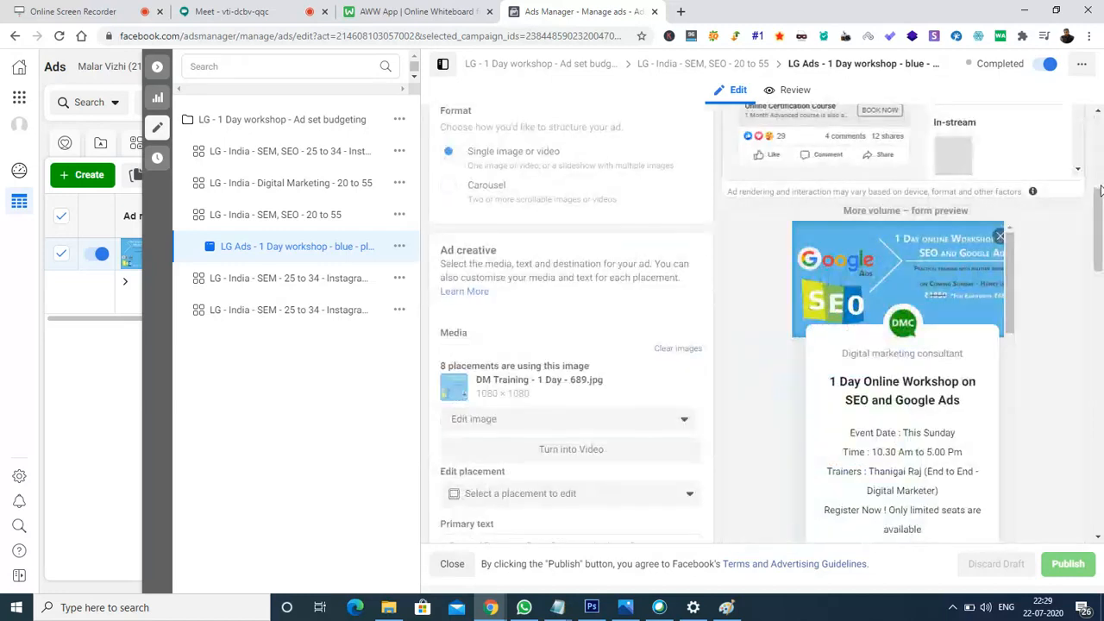
{"action": "scroll", "coordinate": [1100, 190], "scroll_direction": "up", "scroll_amount": 4}
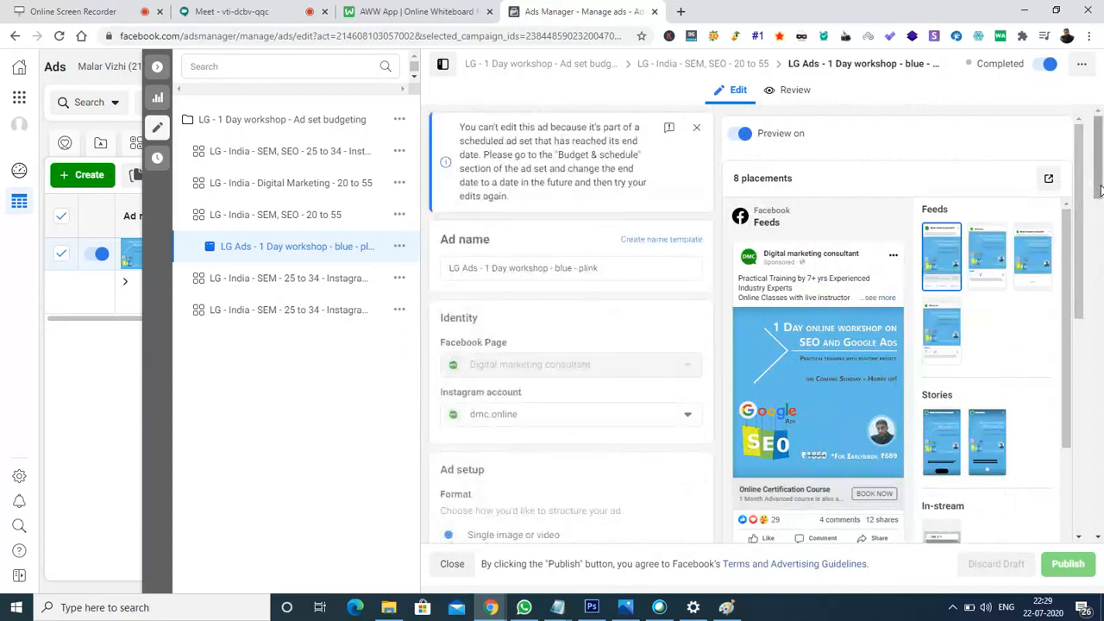
- Generate a 24-hour shareable preview link for the workshop ad and copy it
{"action": "left_click", "coordinate": [1048, 181]}
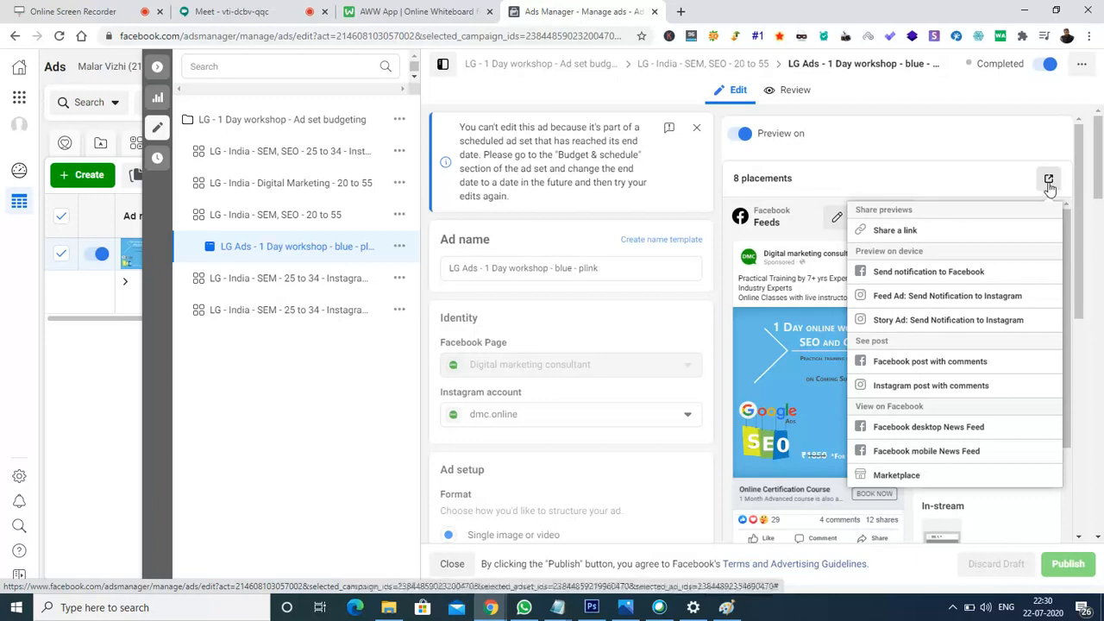
{"action": "left_click", "coordinate": [900, 238]}
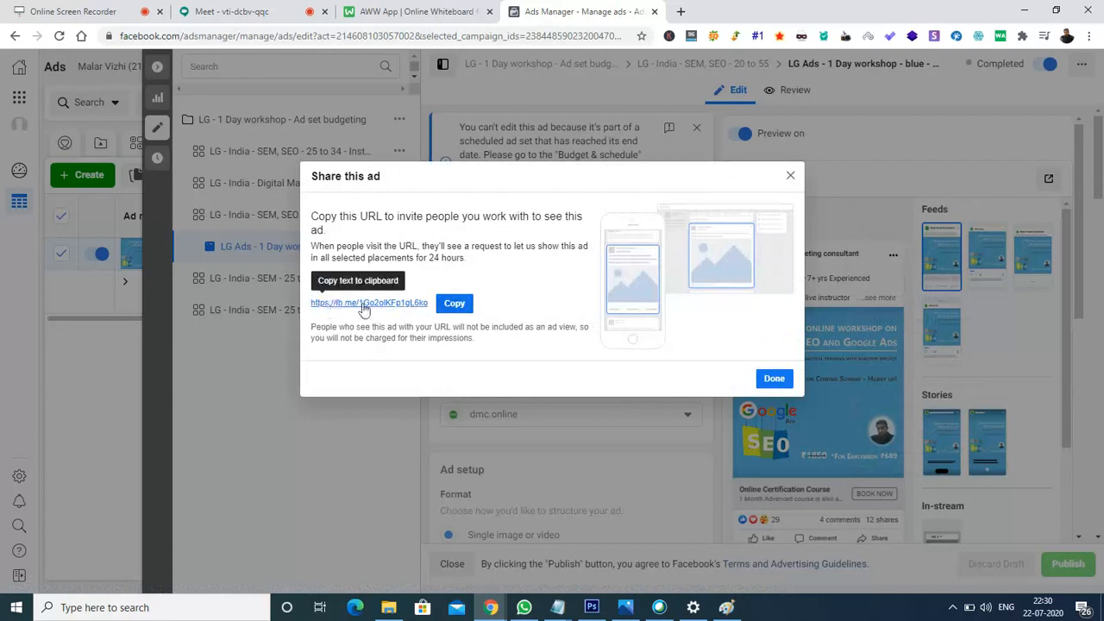
{"action": "left_click", "coordinate": [454, 305]}
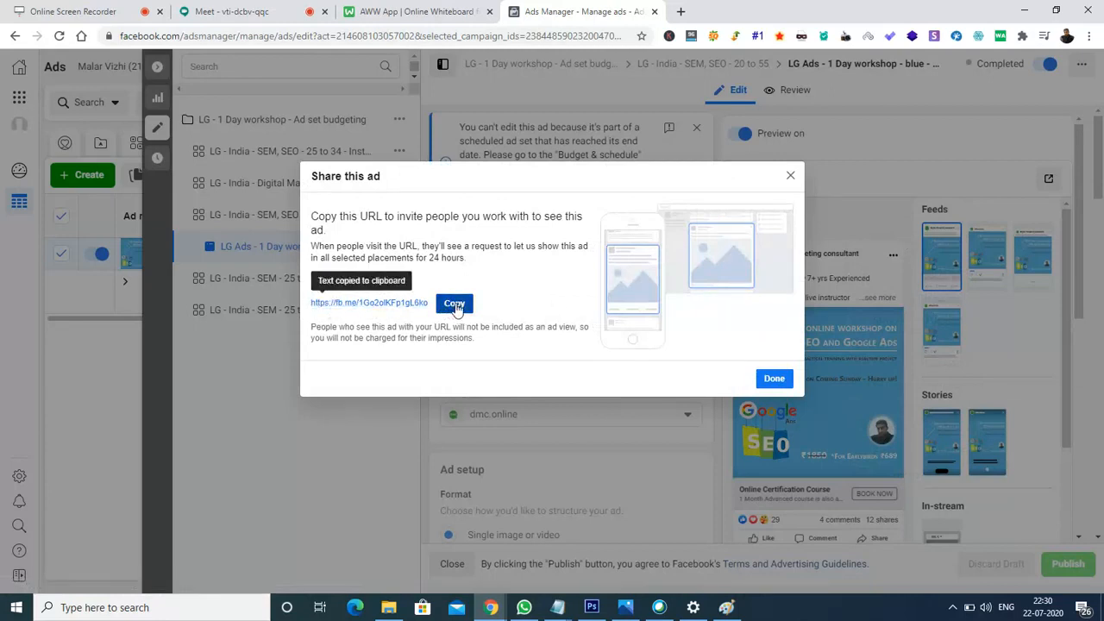
- Open a blank browser tab, then post the copied preview link in the Google Meet chat
{"action": "left_click", "coordinate": [680, 12]}
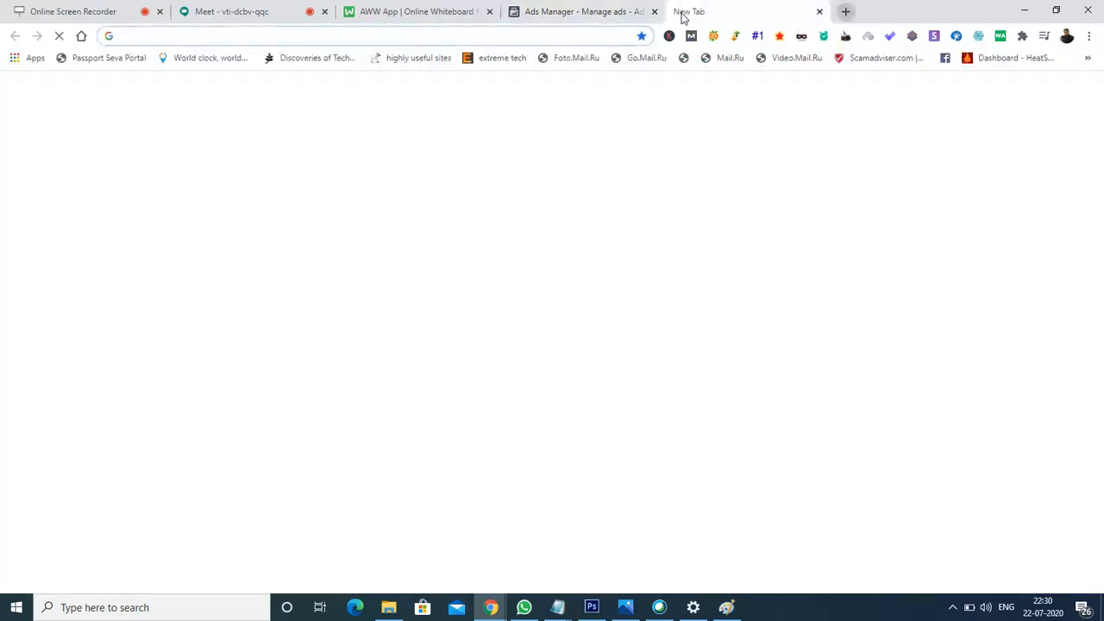
{"action": "left_click", "coordinate": [281, 17]}
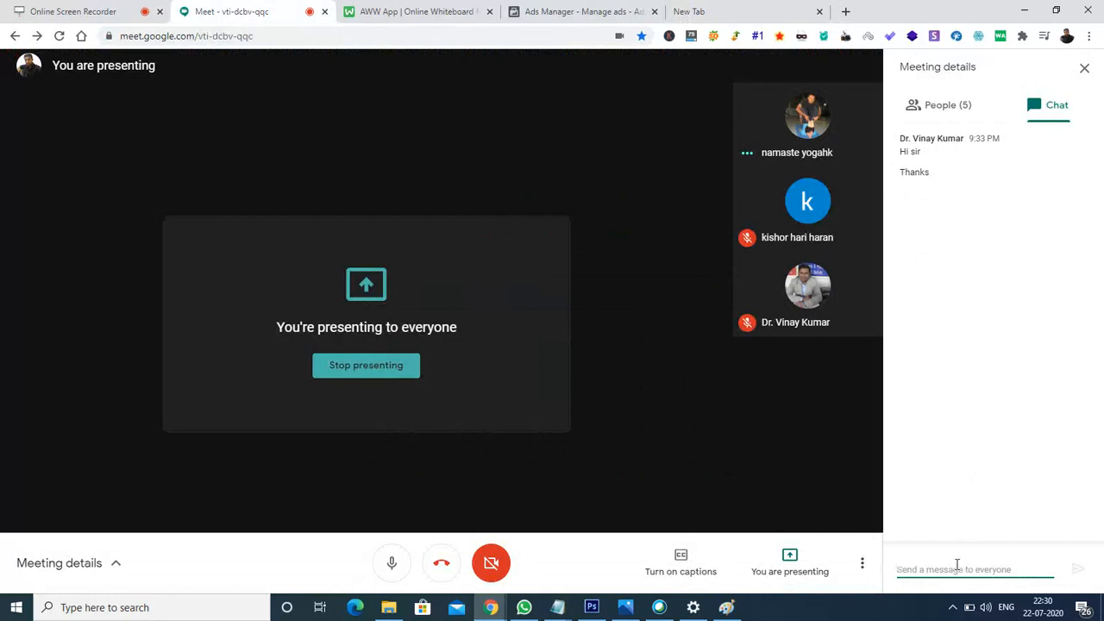
{"action": "key", "text": "ctrl+v"}
{"action": "key", "text": "Return"}
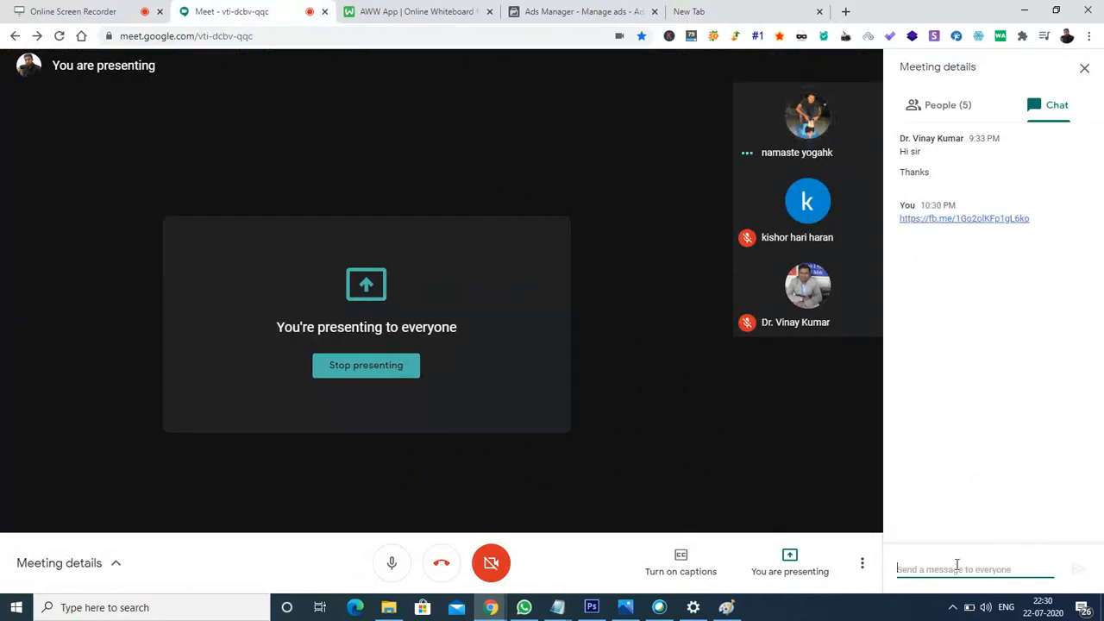
- Load the copied ad preview link in the new browser tab
{"action": "left_click", "coordinate": [776, 11]}
{"action": "key", "text": "ctrl+v"}
{"action": "key", "text": "Return"}
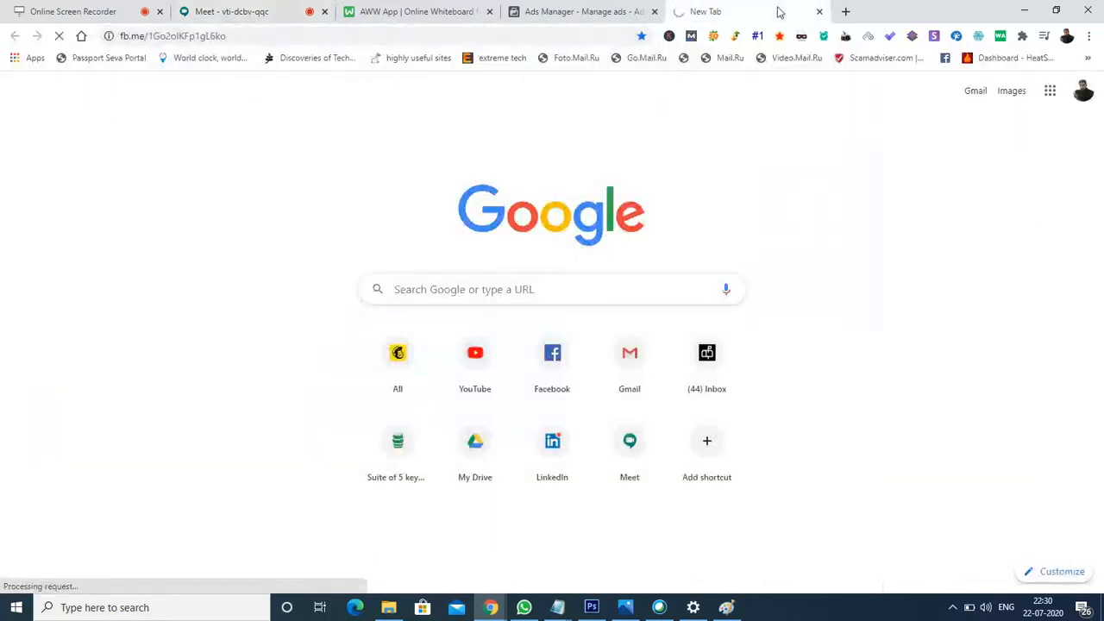
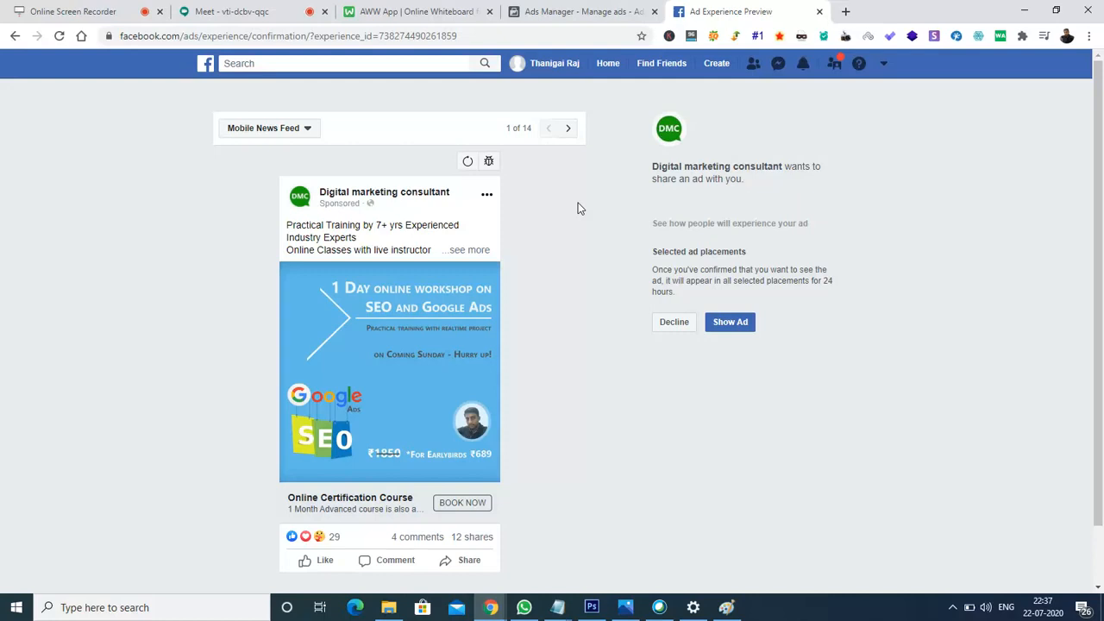
- Switch from the Ad Experience Preview page back to the Google Meet tab
{"action": "left_click", "coordinate": [216, 9]}
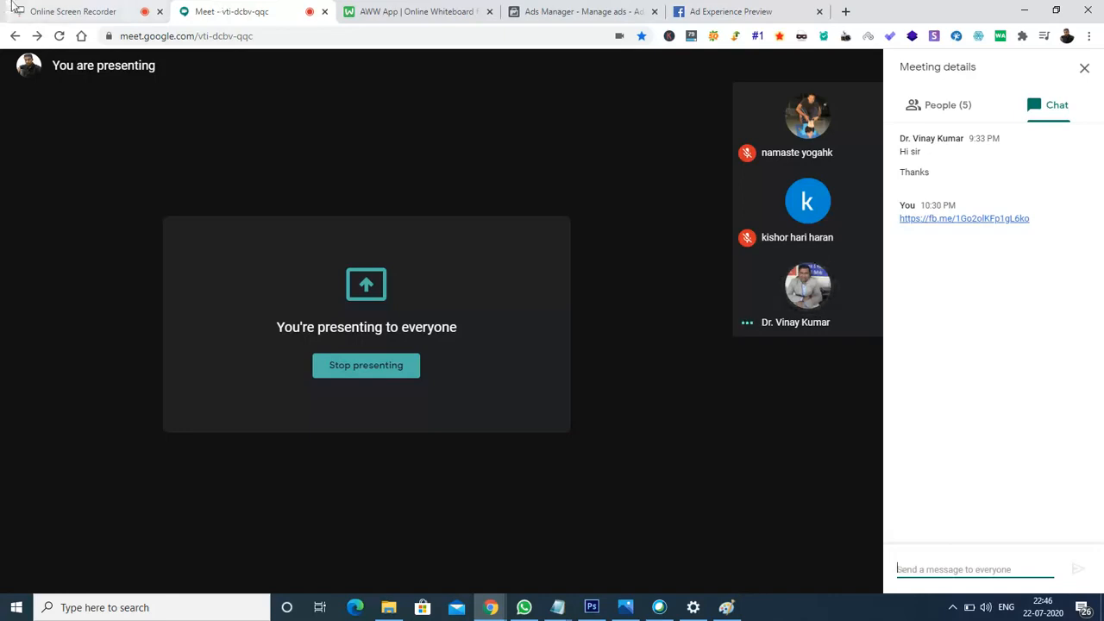
- Stop presenting, mute the microphone and hang up to leave the Google Meet call
{"action": "left_click", "coordinate": [341, 369]}
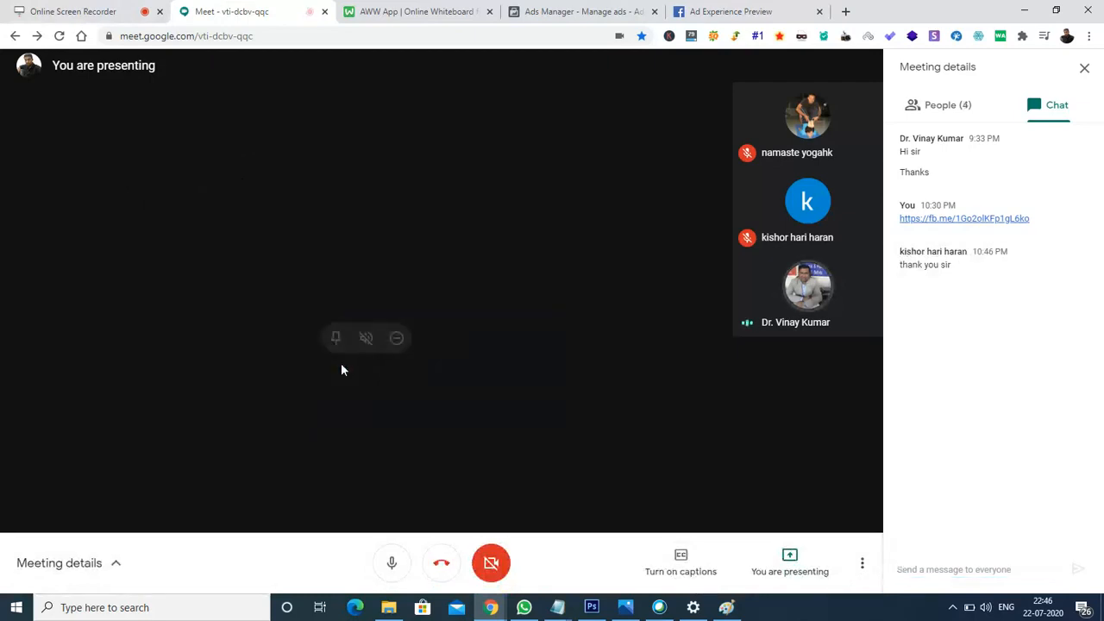
{"action": "left_click", "coordinate": [394, 565]}
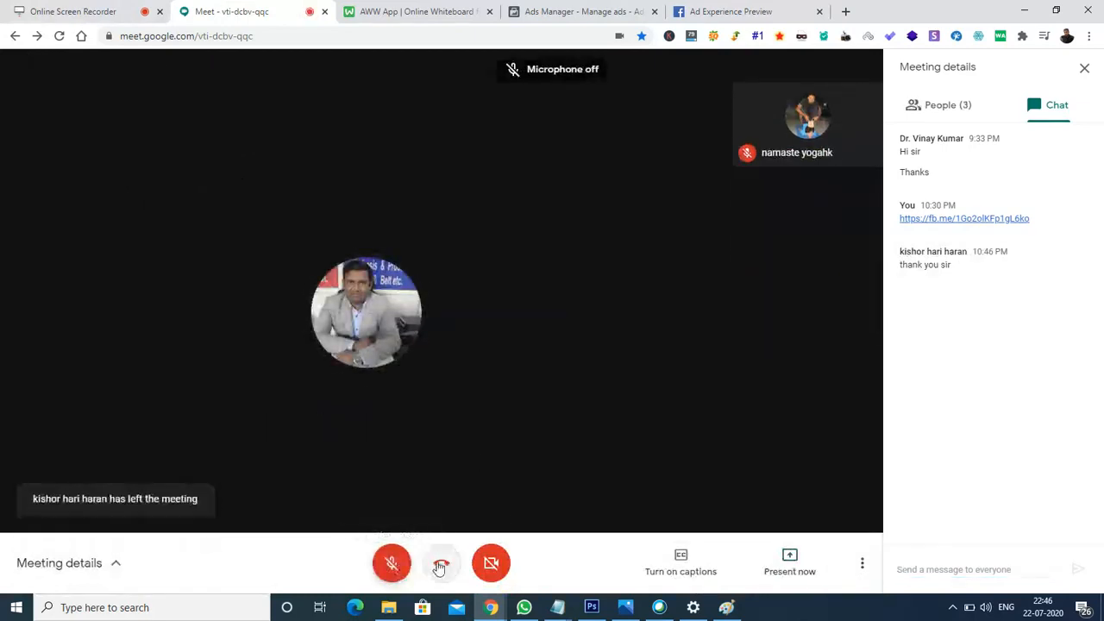
{"action": "left_click", "coordinate": [443, 564]}
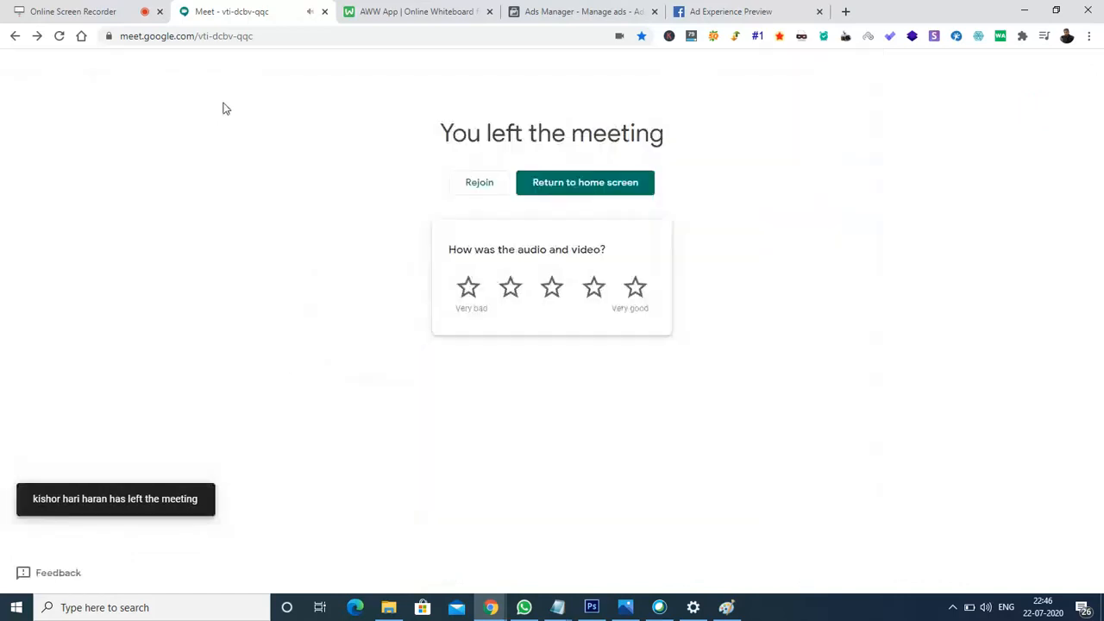